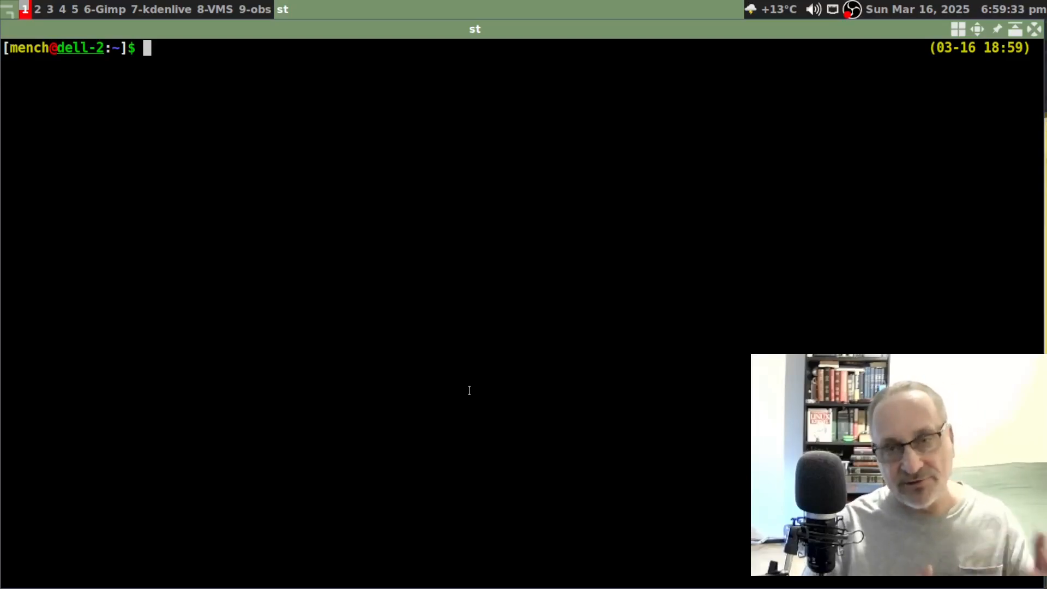
# - Install gnome-disk-utility with sudo pacman -S, then stage gnome-disks at the prompt
pyautogui.write('sudo pacman -S gnome-disk-utility')
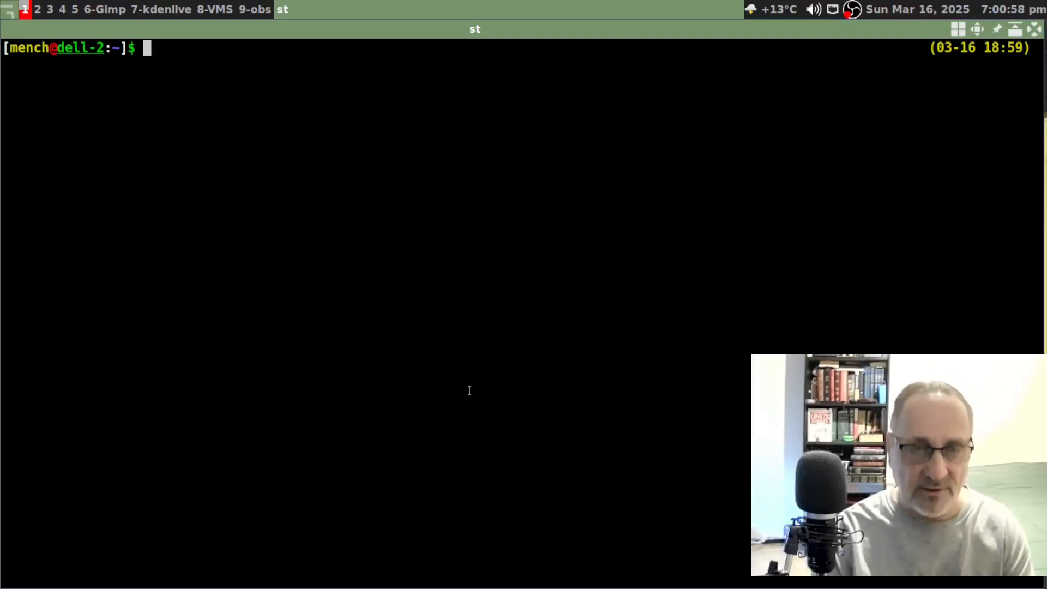
pyautogui.write('gnome-disks')
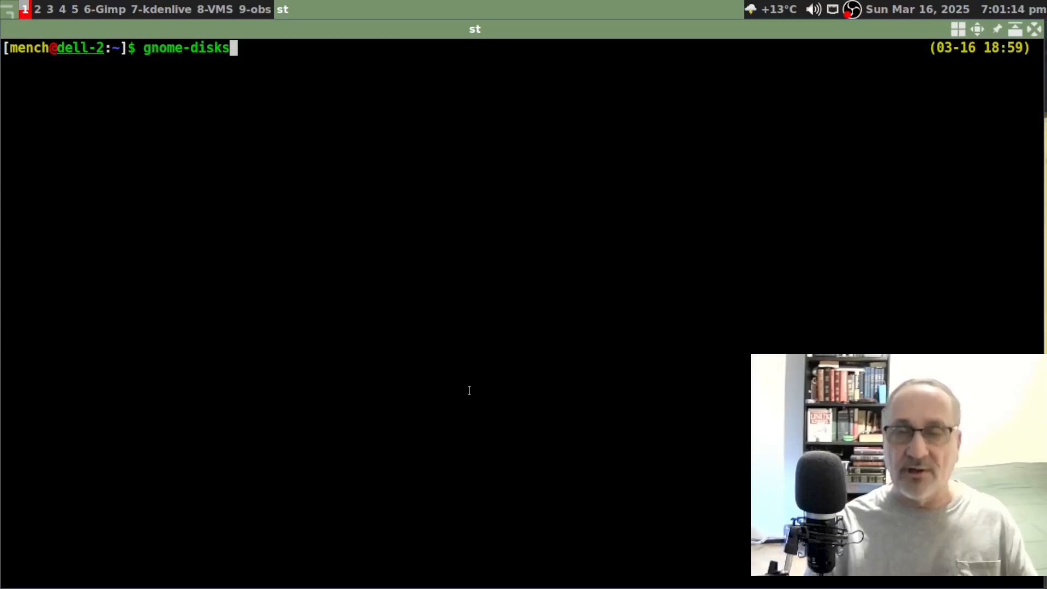
# - Run gnome-disks, close the tiled window, and relaunch Disks full-screen from the desktop menu
pyautogui.press('Return')
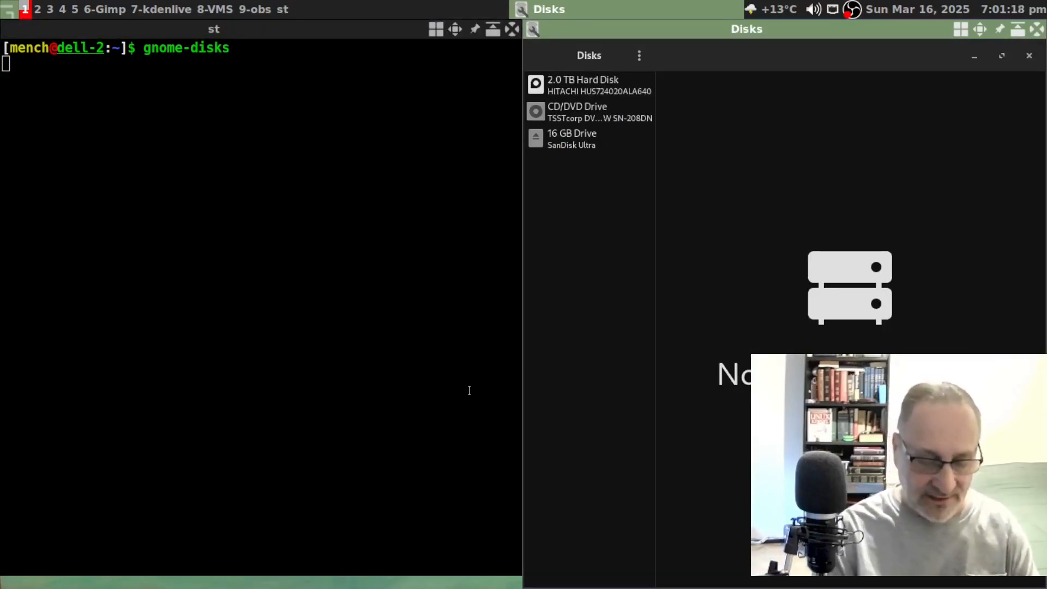
pyautogui.hotkey('ctrl', 'q')
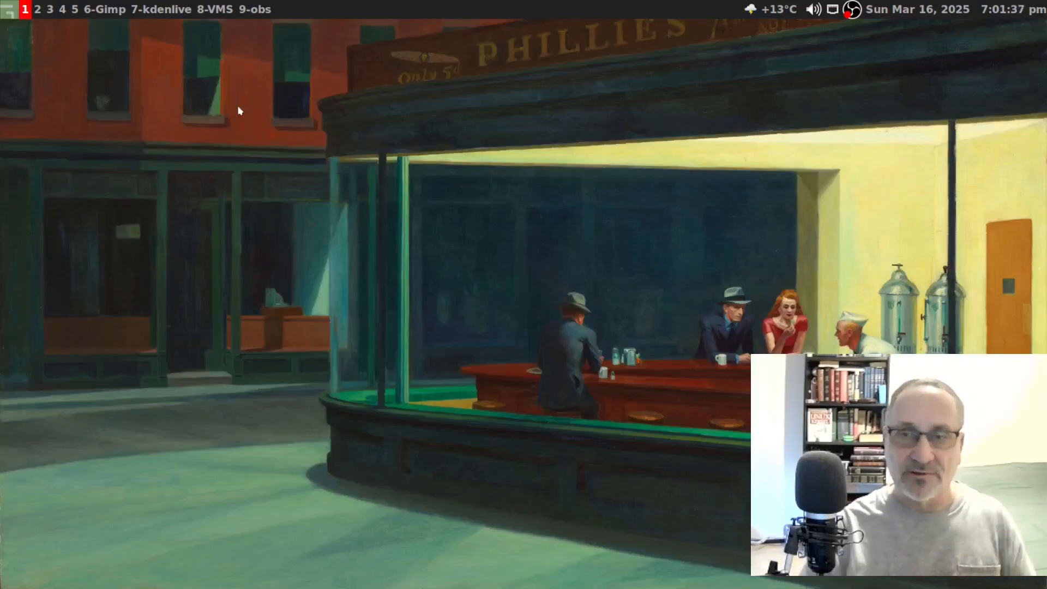
pyautogui.rightClick(159, 120)
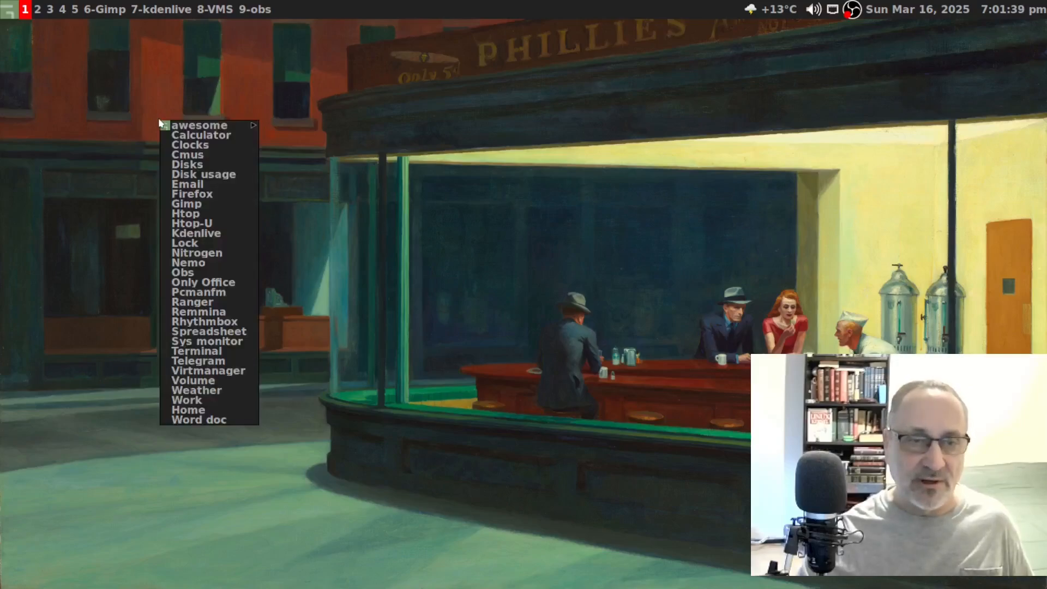
pyautogui.click(240, 166)
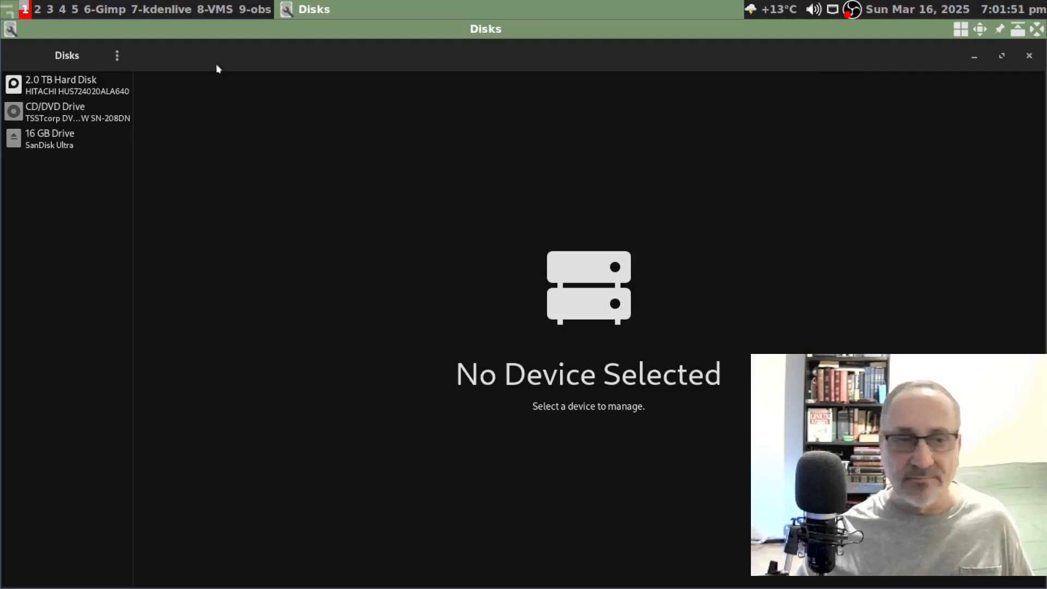
# - Select the 16 GB SanDisk drive and bring up its Format Disk options
pyautogui.click(43, 131)
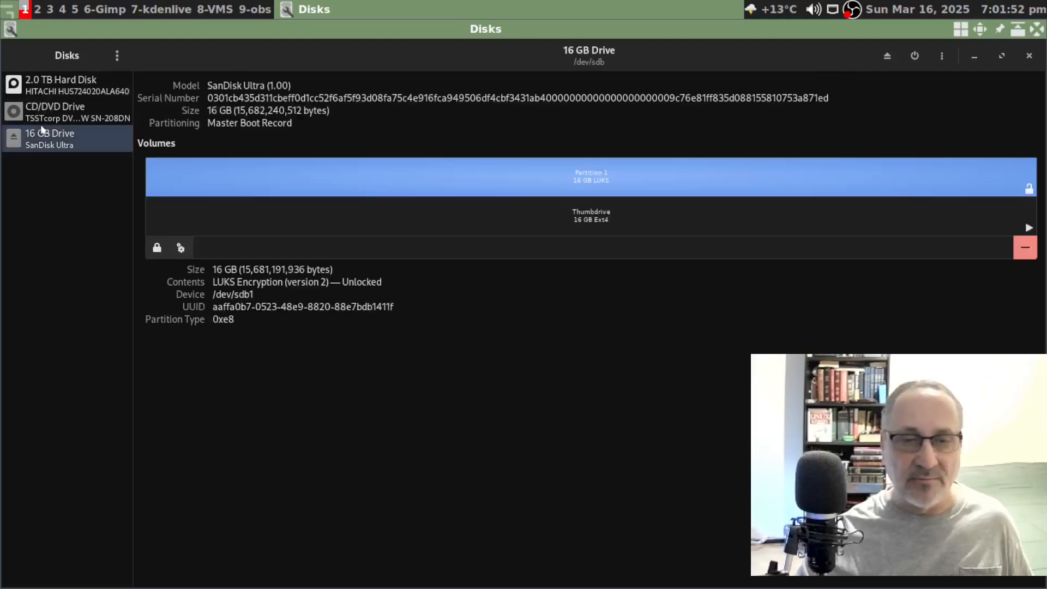
pyautogui.click(943, 56)
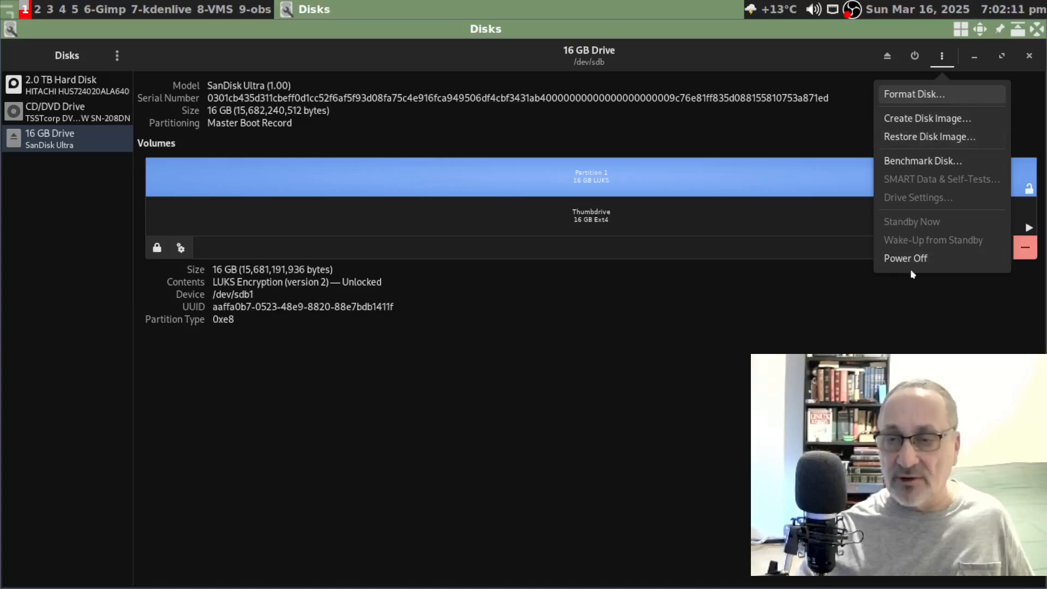
pyautogui.click(914, 94)
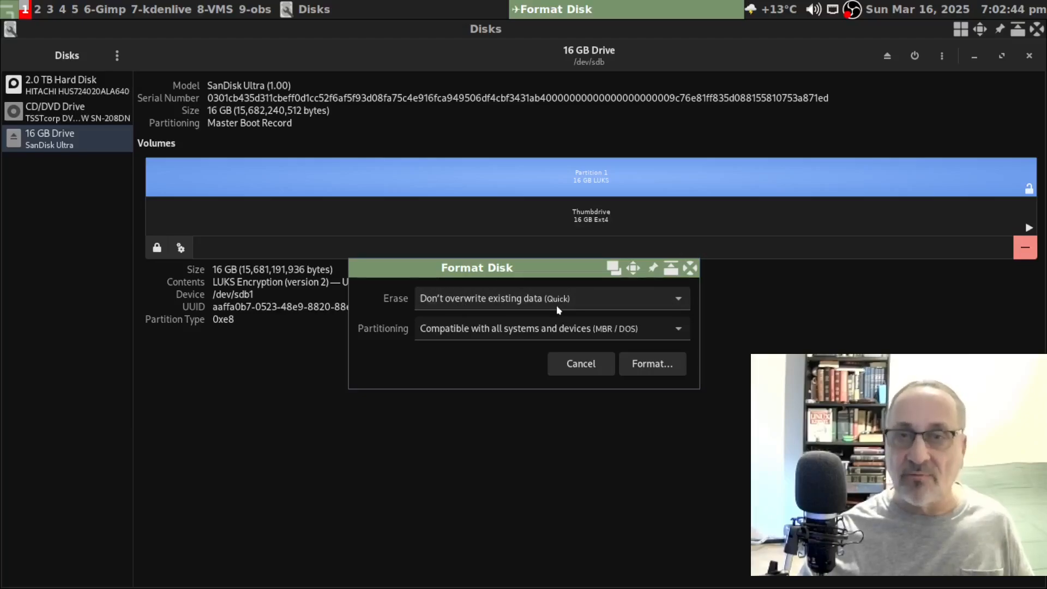
# - Format the 16 GB drive with the quick no-overwrite erase, leaving unallocated free space
pyautogui.click(675, 302)
pyautogui.click(509, 321)
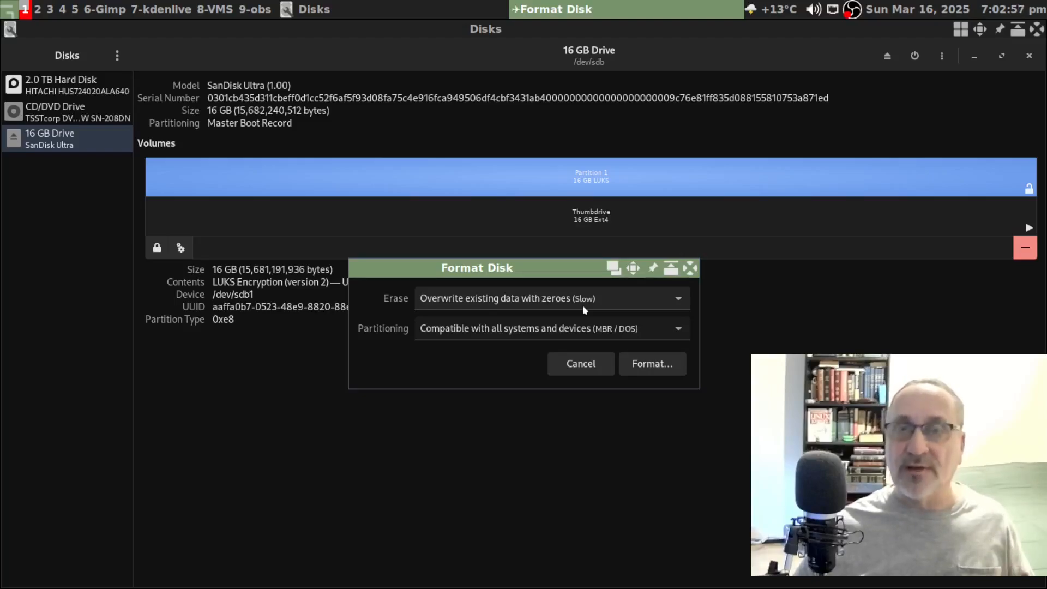
pyautogui.click(654, 305)
pyautogui.click(490, 279)
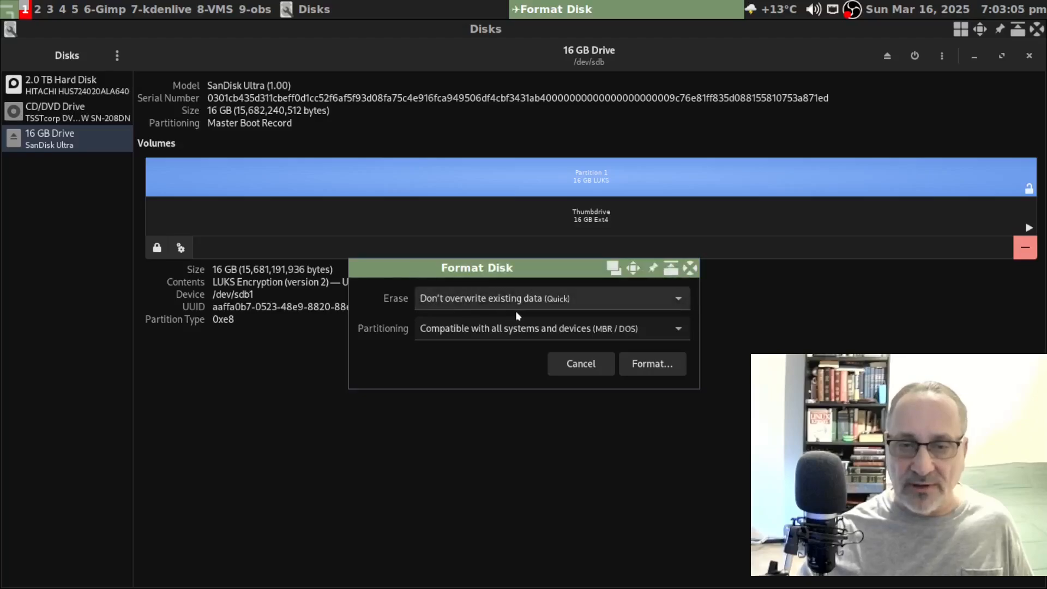
pyautogui.click(653, 367)
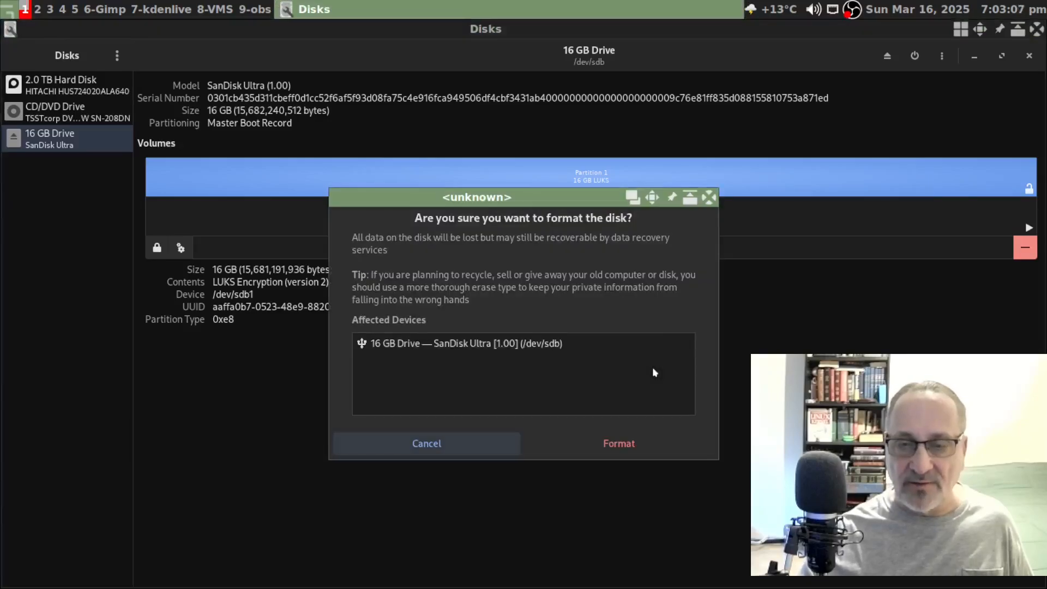
pyautogui.click(626, 441)
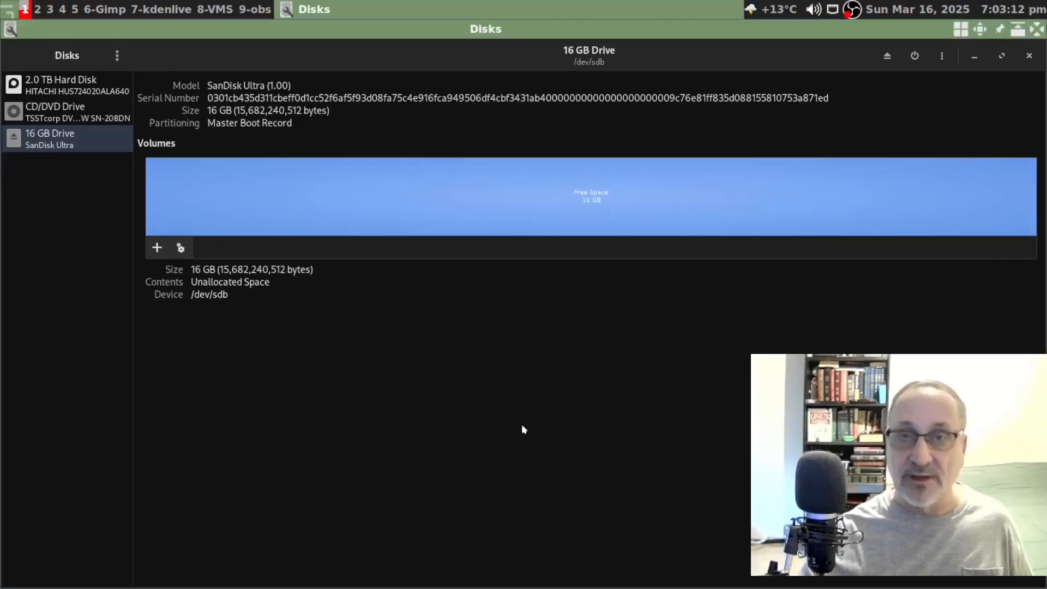
pyautogui.click(159, 250)
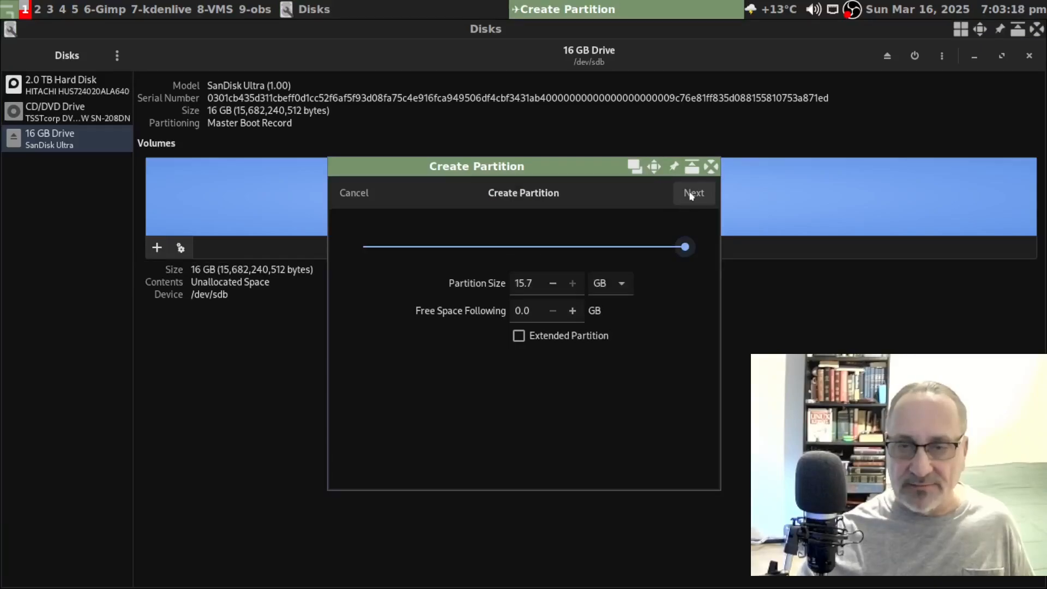
# - Keep the full 15.7 GB size and name the volume Thumbdrive, with overwrite off
pyautogui.click(692, 192)
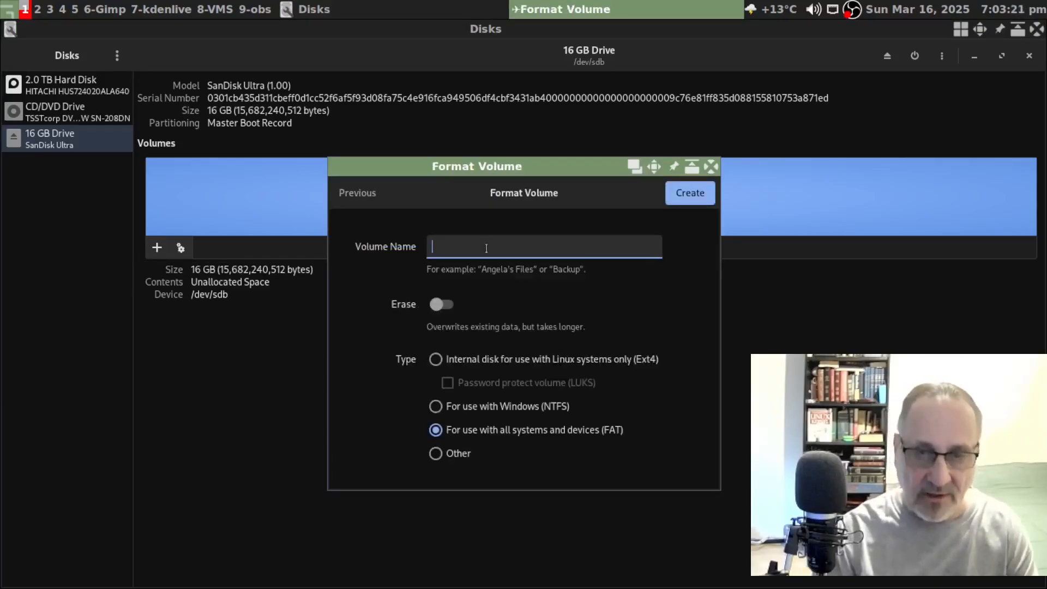
pyautogui.write('Thumbdrive')
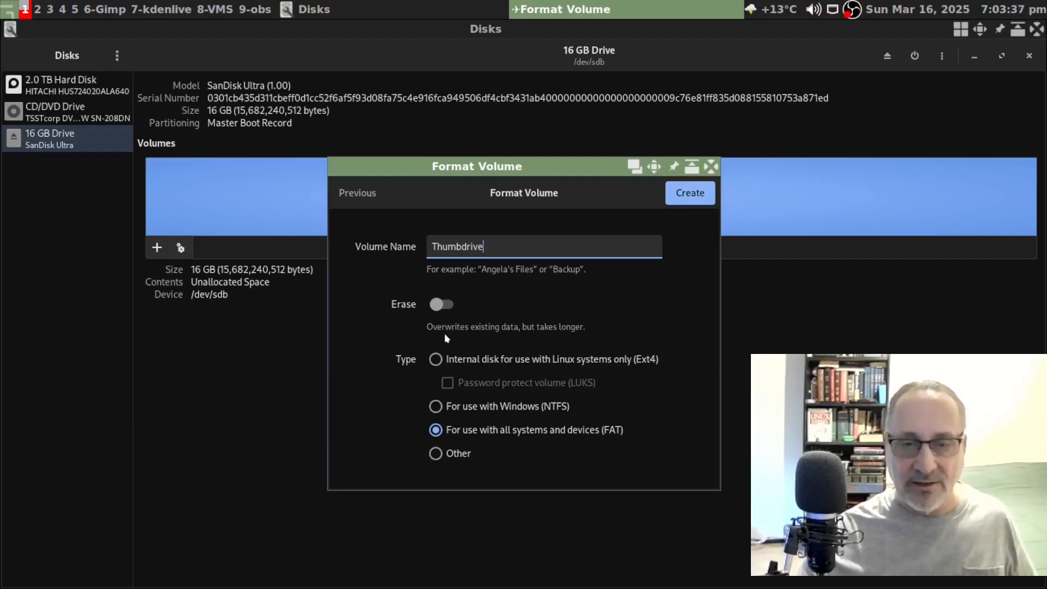
pyautogui.click(446, 305)
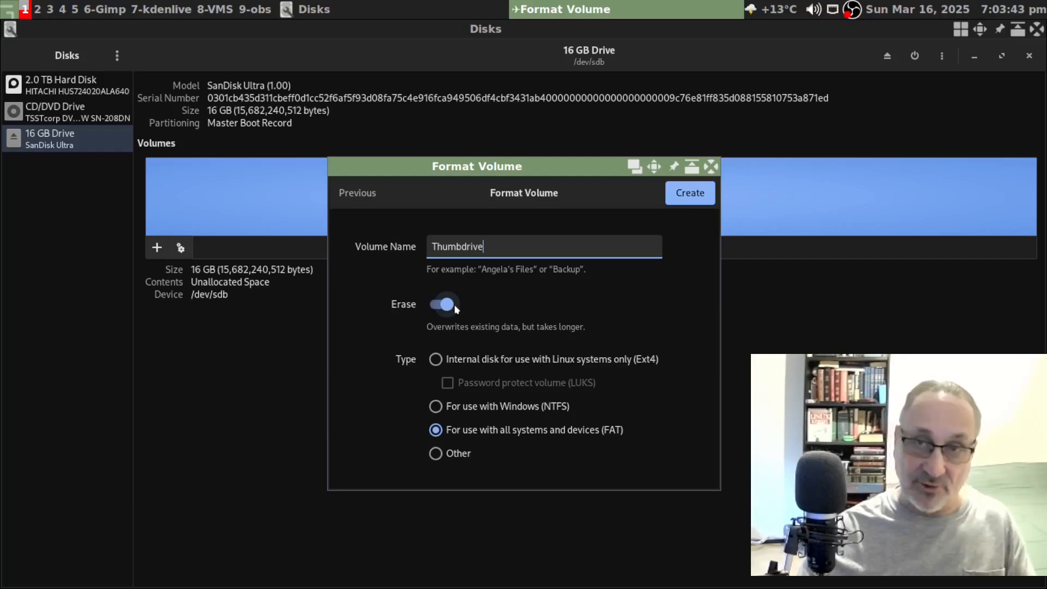
pyautogui.click(435, 307)
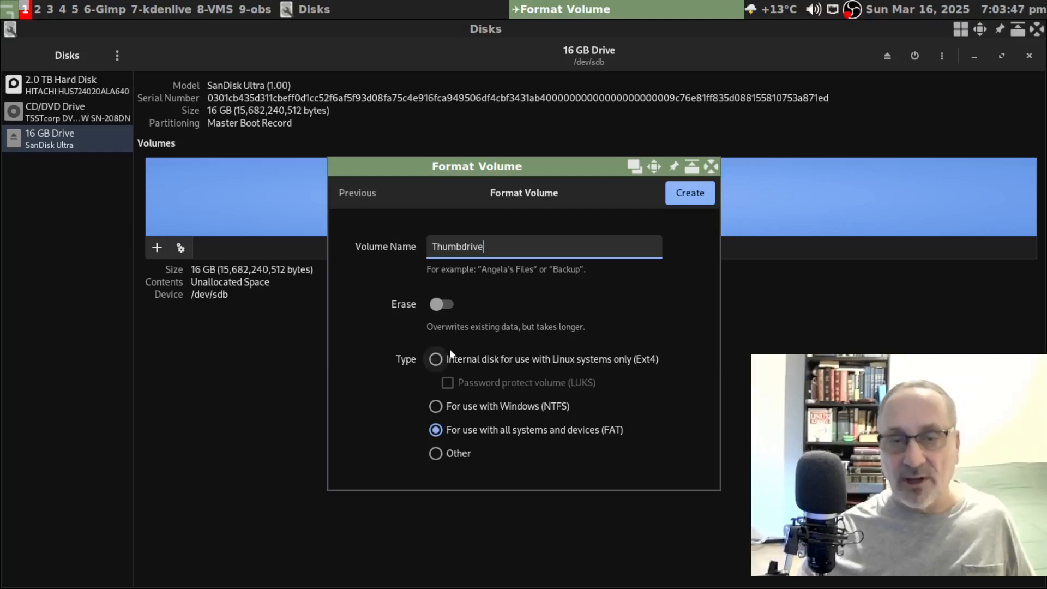
# - Set the volume type to Ext4 with LUKS password protection
pyautogui.click(436, 361)
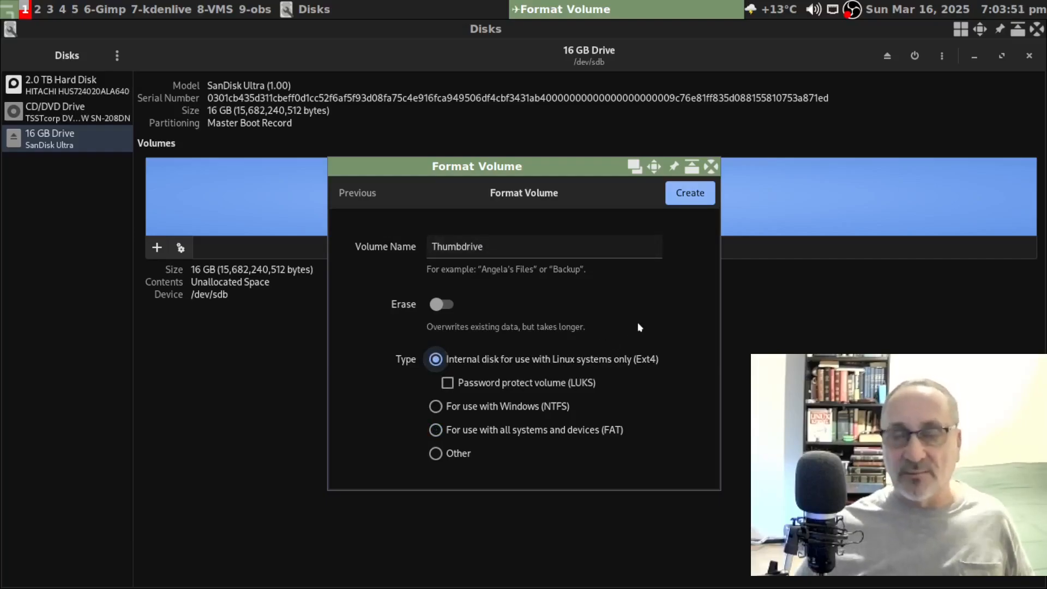
pyautogui.click(436, 407)
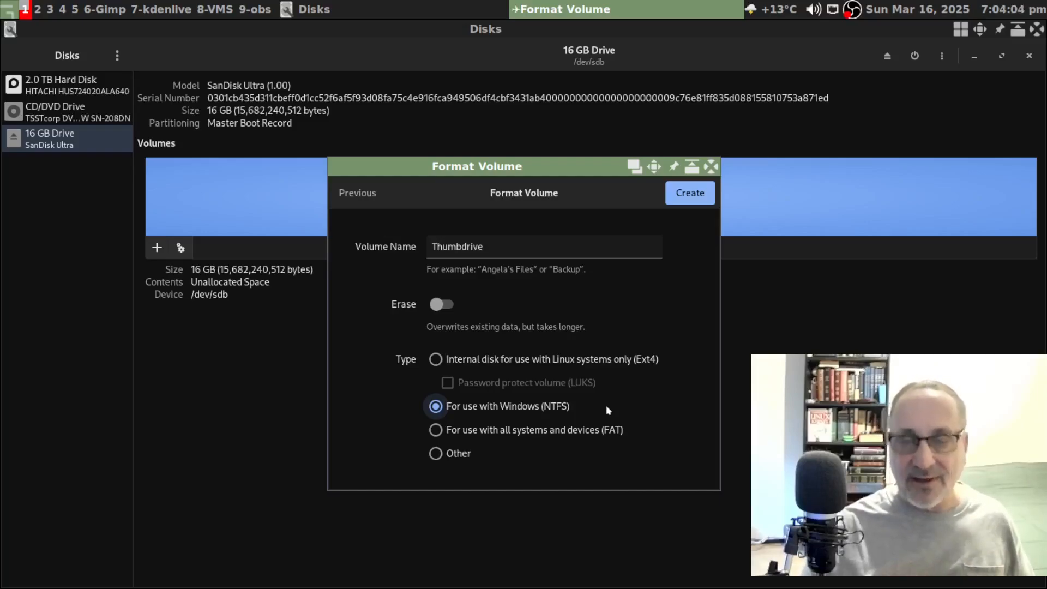
pyautogui.click(475, 430)
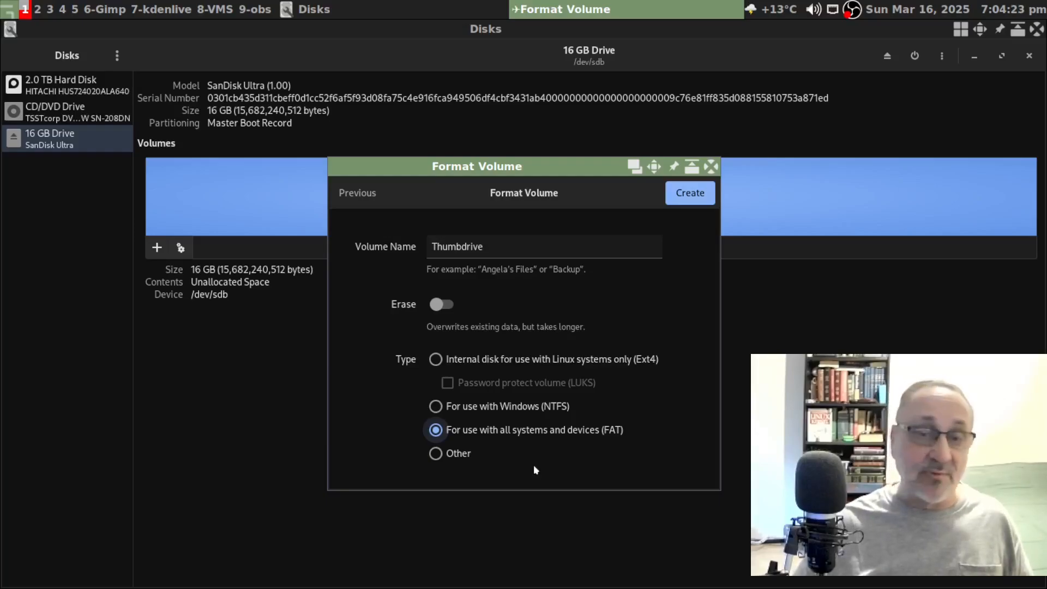
pyautogui.click(442, 406)
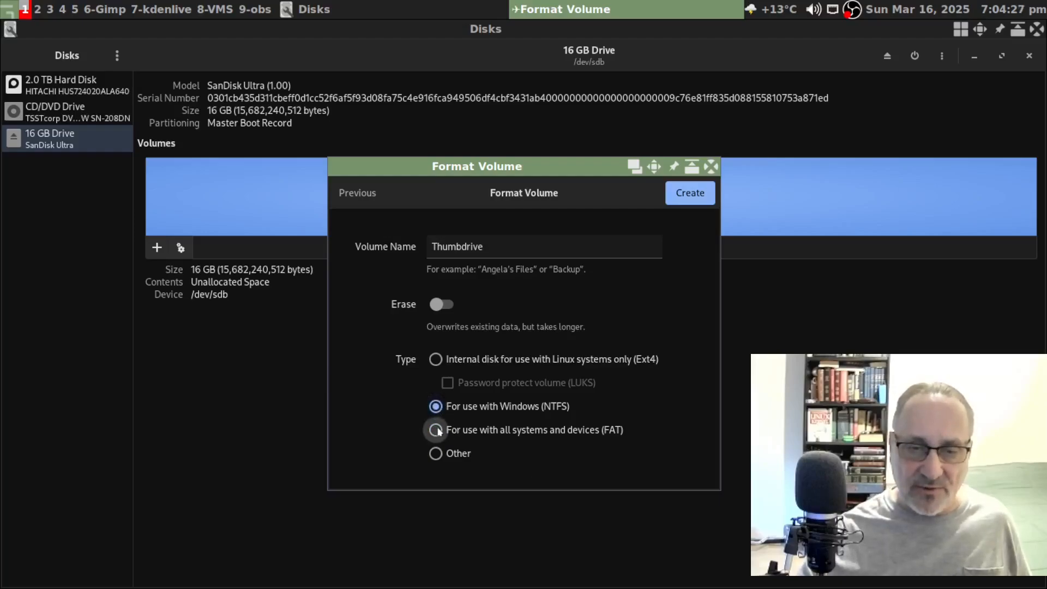
pyautogui.click(439, 432)
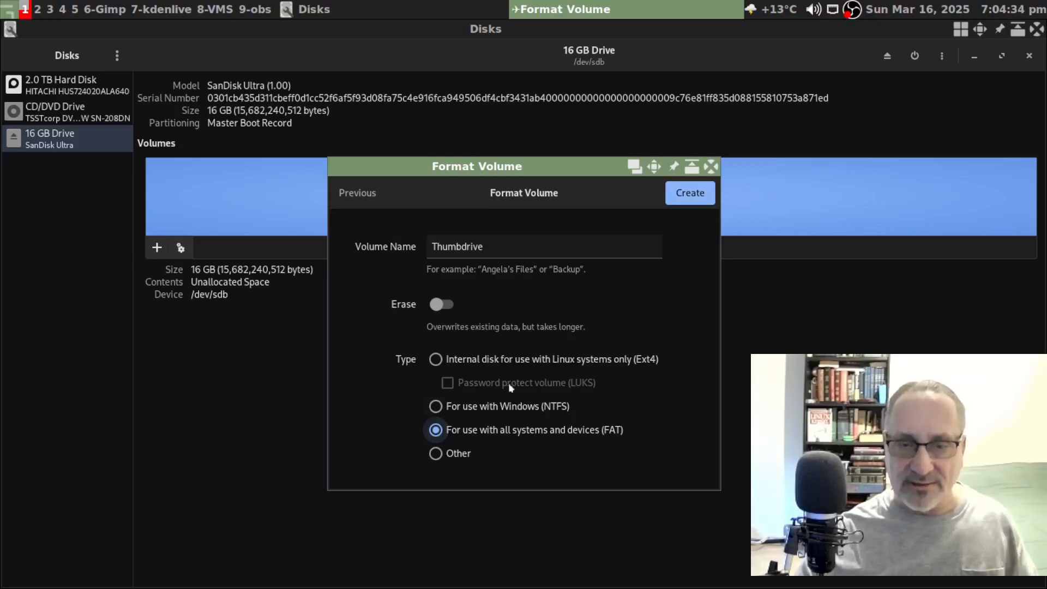
pyautogui.click(437, 359)
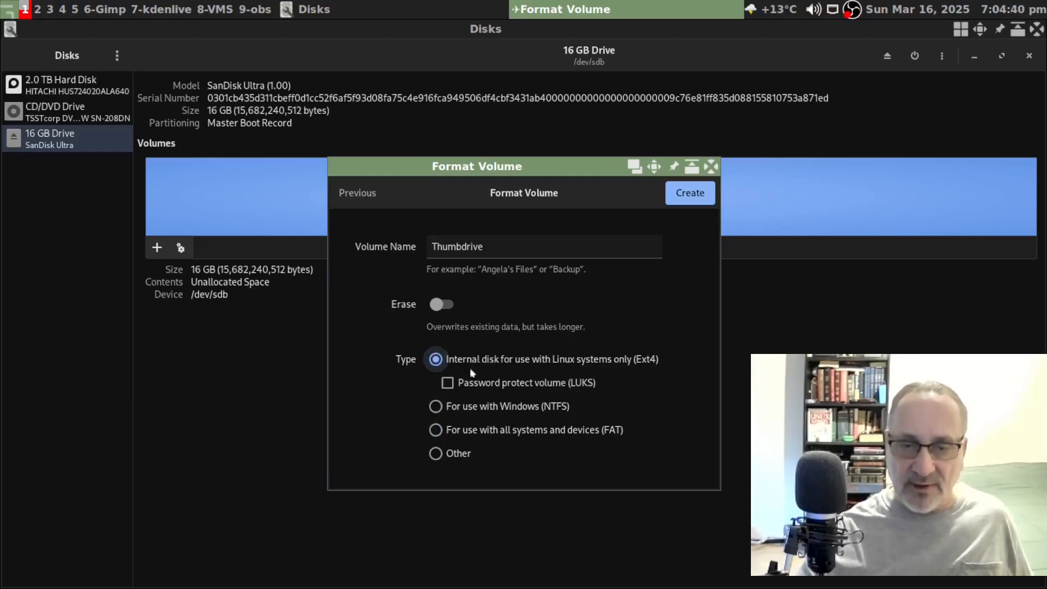
pyautogui.click(447, 382)
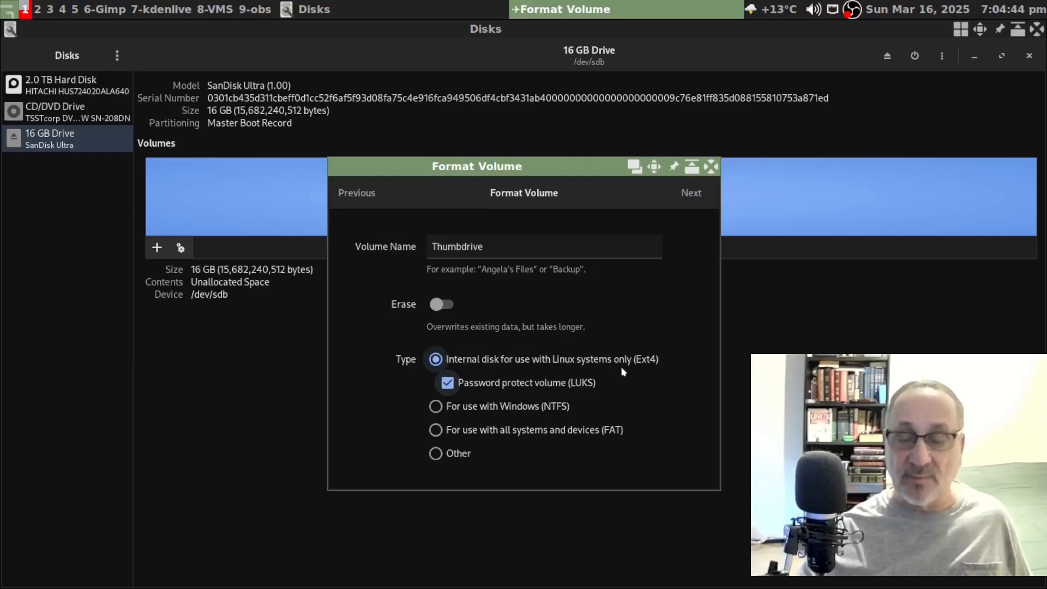
# - Enter and confirm the volume password, create the LUKS partition, then lock it
pyautogui.click(690, 193)
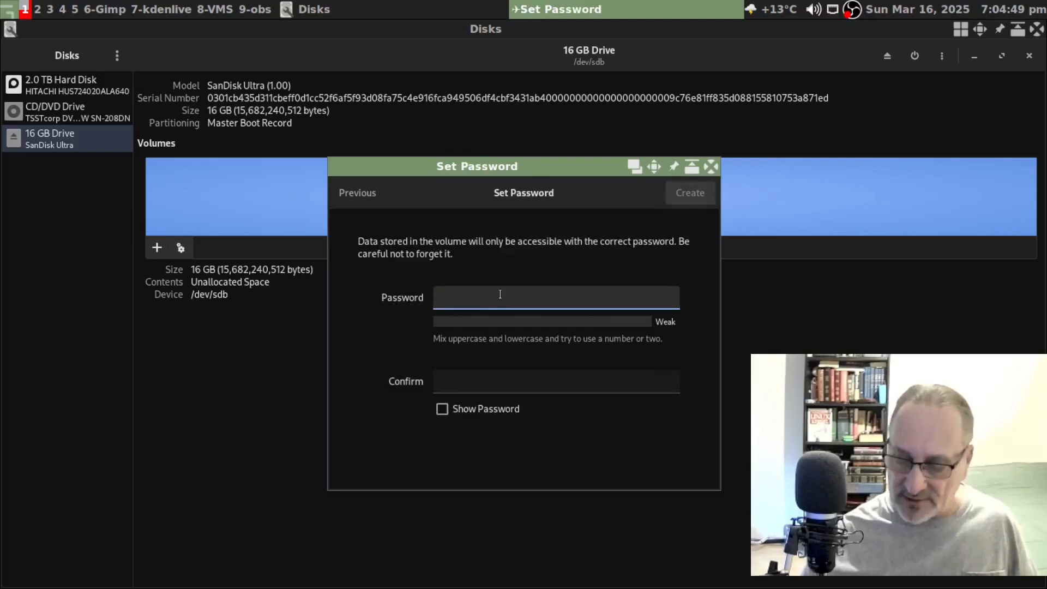
pyautogui.write('test')
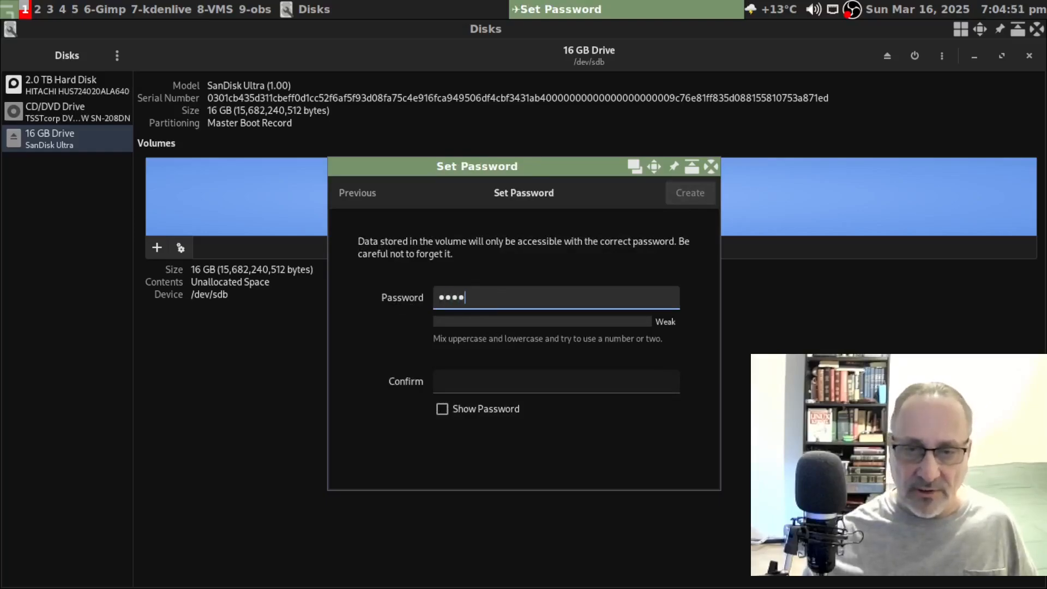
pyautogui.click(495, 370)
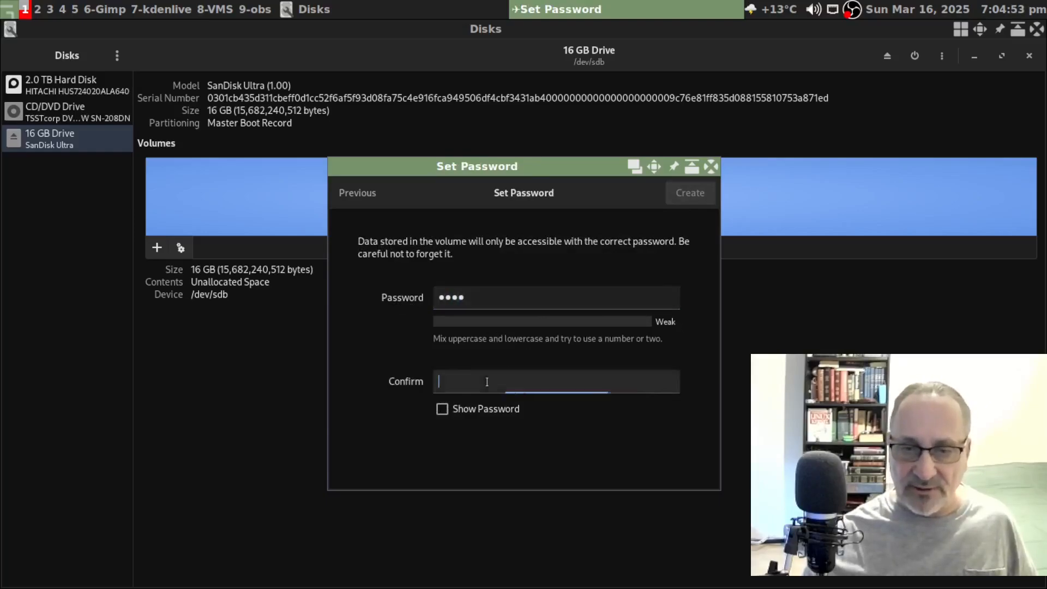
pyautogui.write('test')
pyautogui.click(472, 410)
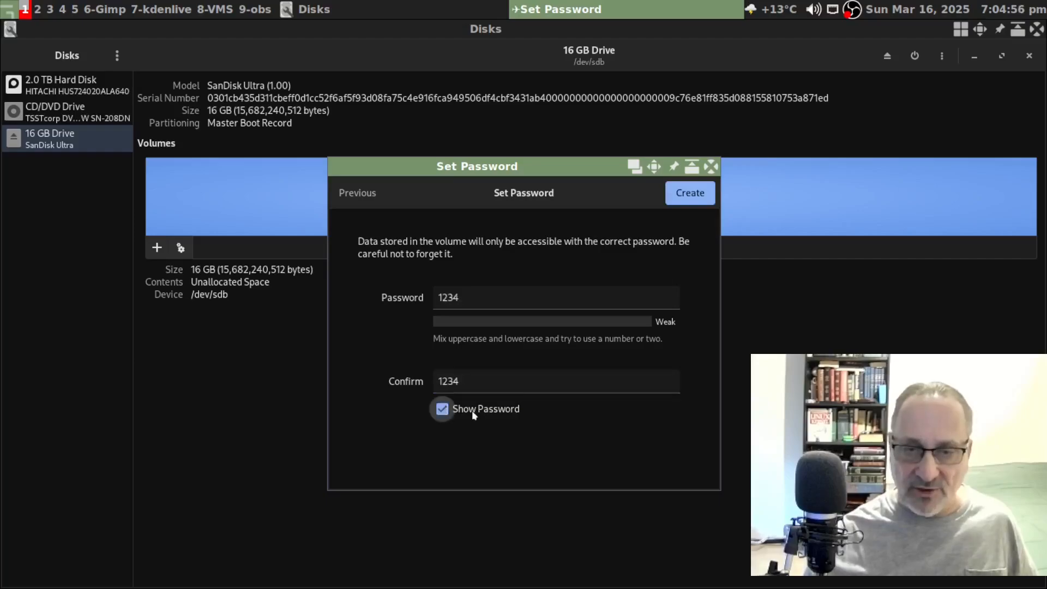
pyautogui.click(471, 413)
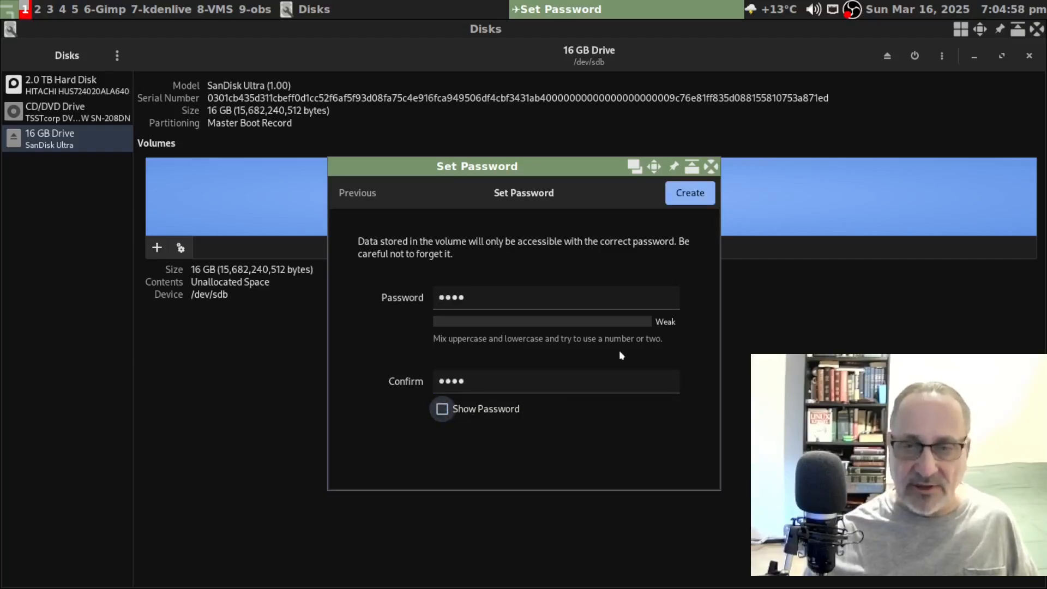
pyautogui.click(694, 195)
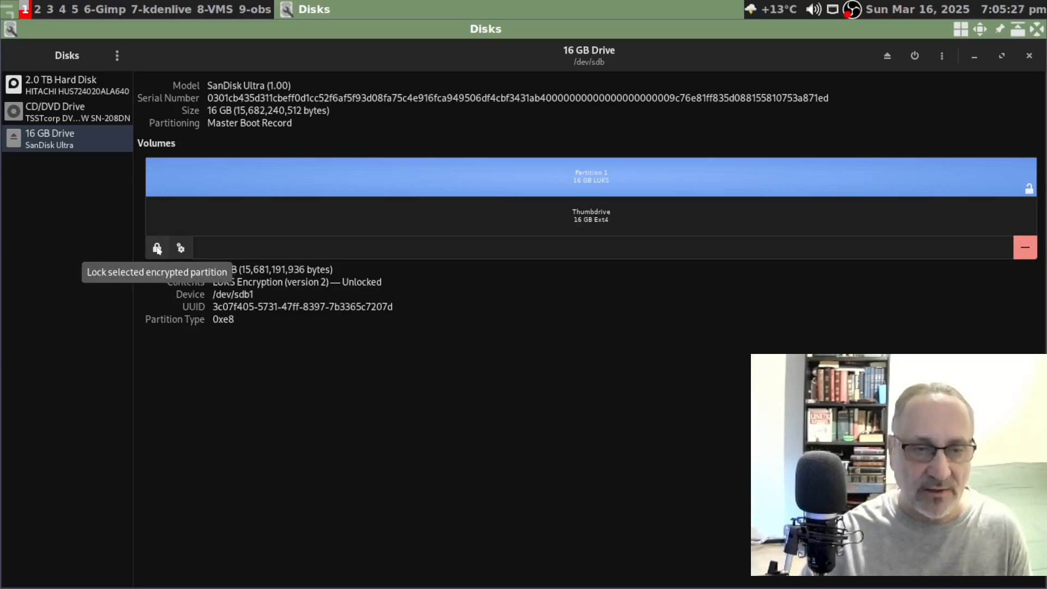
pyautogui.click(157, 249)
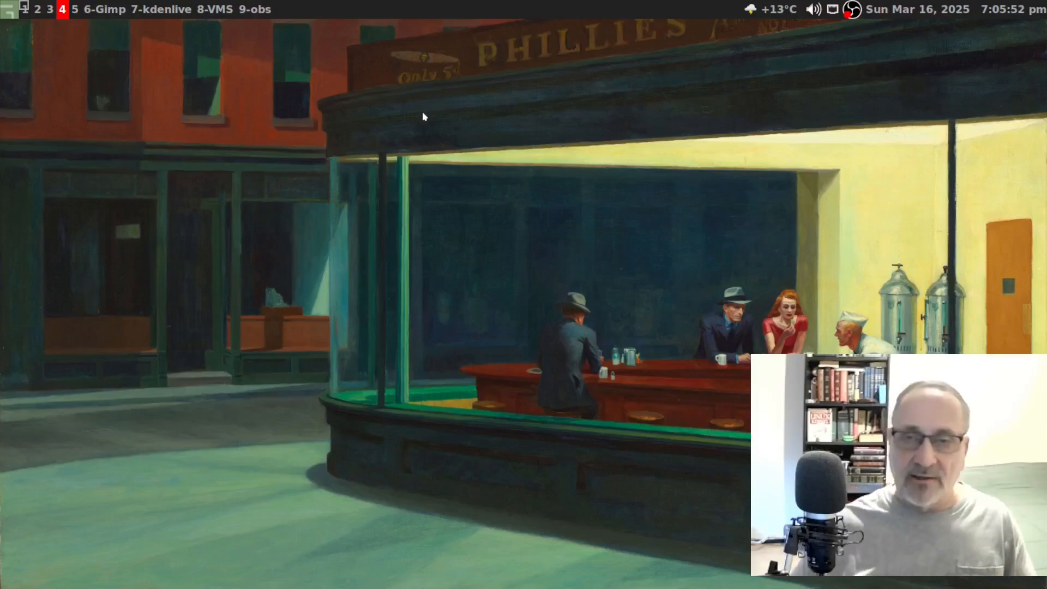
# - Launch Nemo from the desktop menu, enlarge its icons, and open the 16 GB Encrypted drive
pyautogui.rightClick(256, 94)
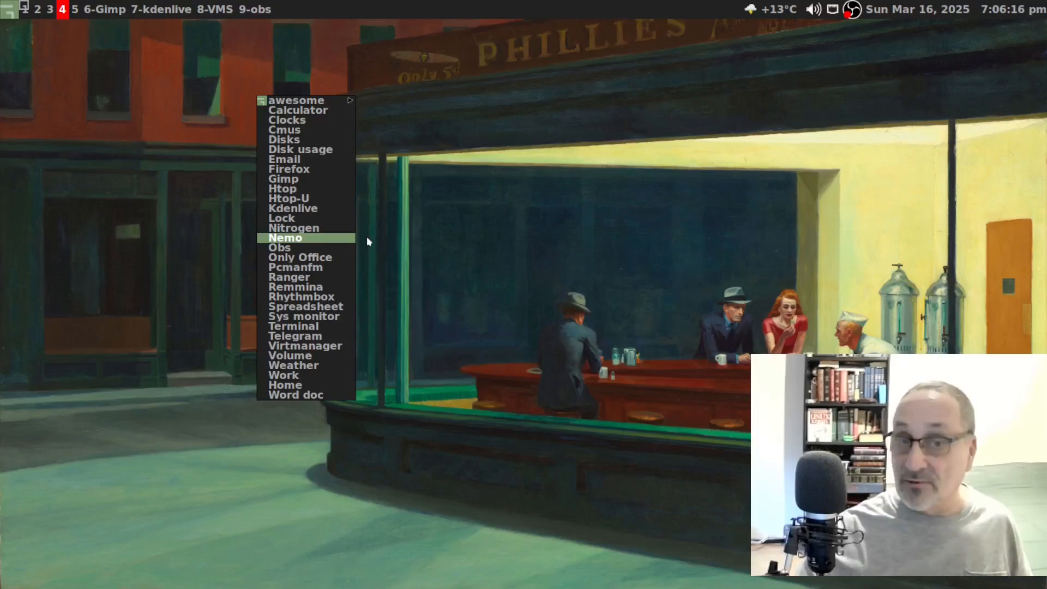
pyautogui.click(340, 239)
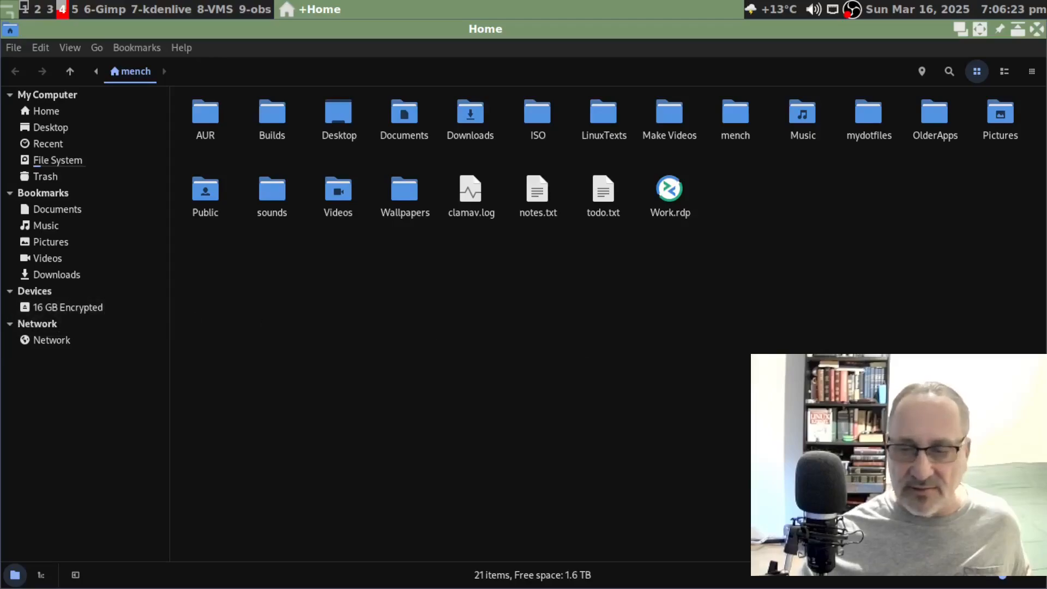
pyautogui.hotkey('ctrl', '+')
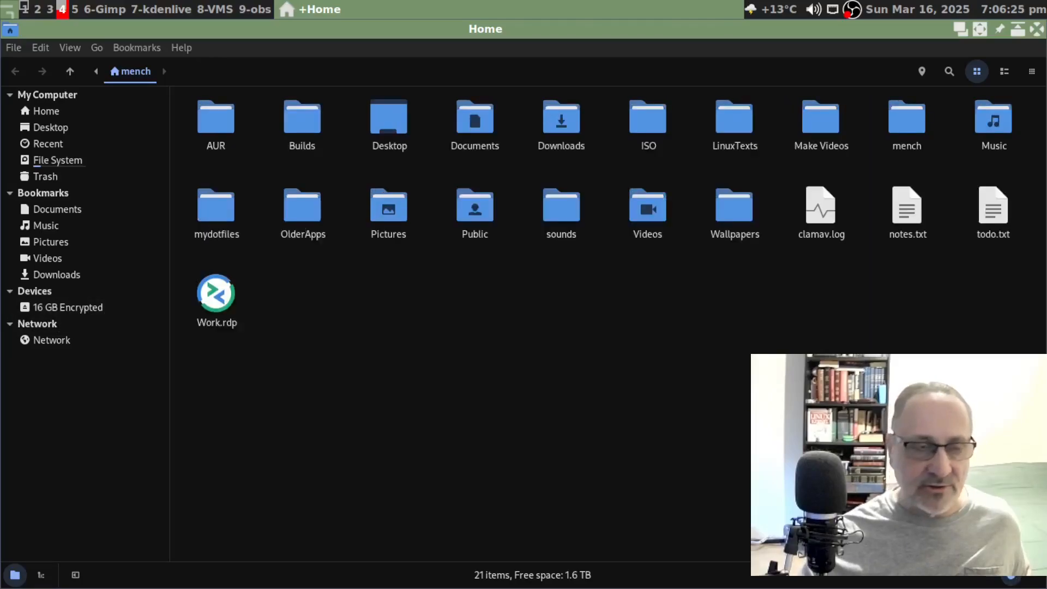
pyautogui.click(89, 308)
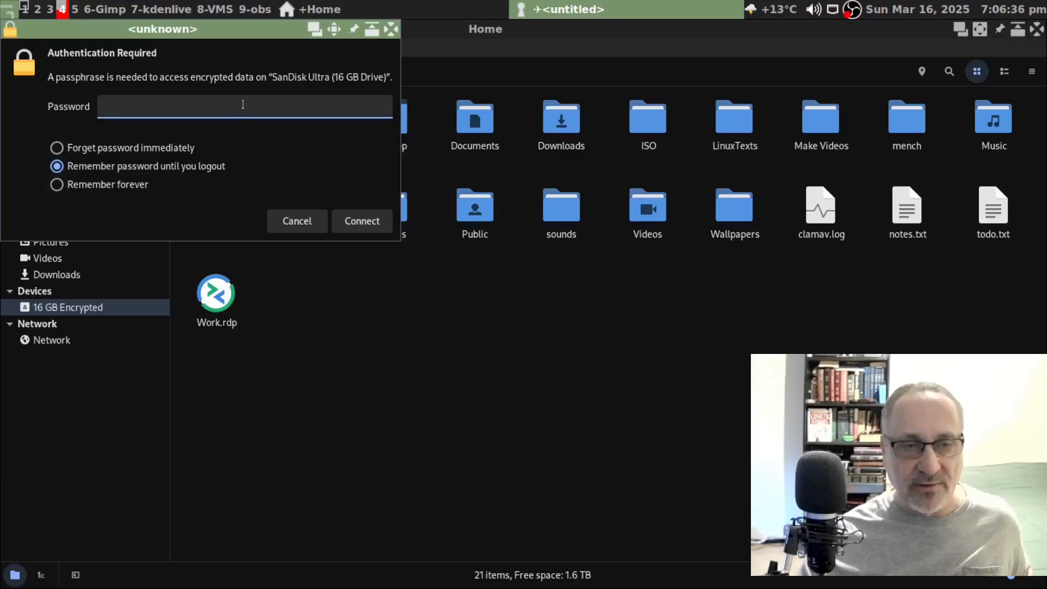
# - Cancel the passphrase prompt leaving the drive locked, close Nemo, and open the desktop menu
pyautogui.click(545, 243)
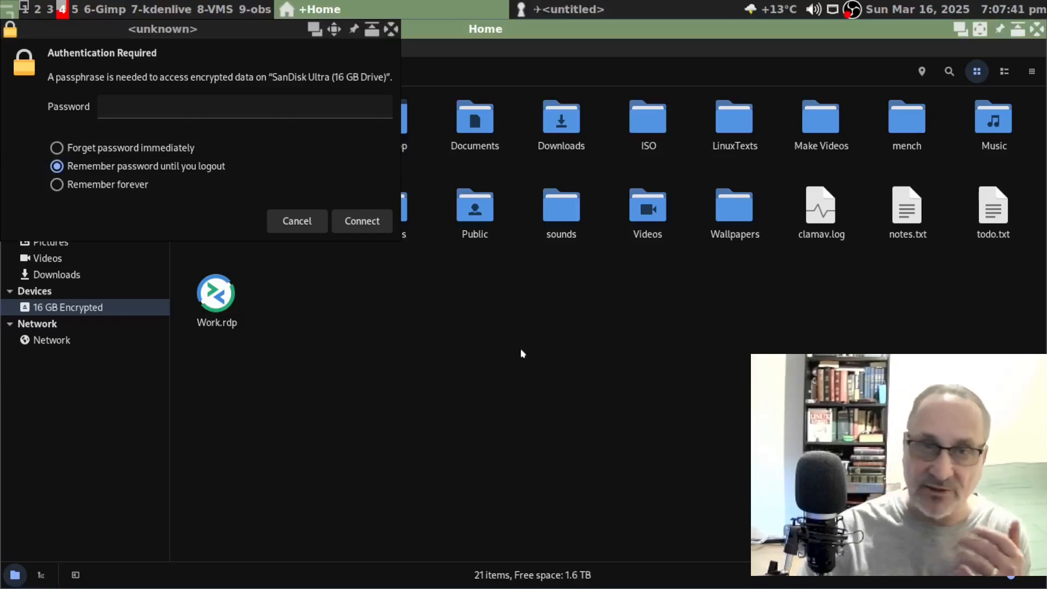
pyautogui.click(78, 148)
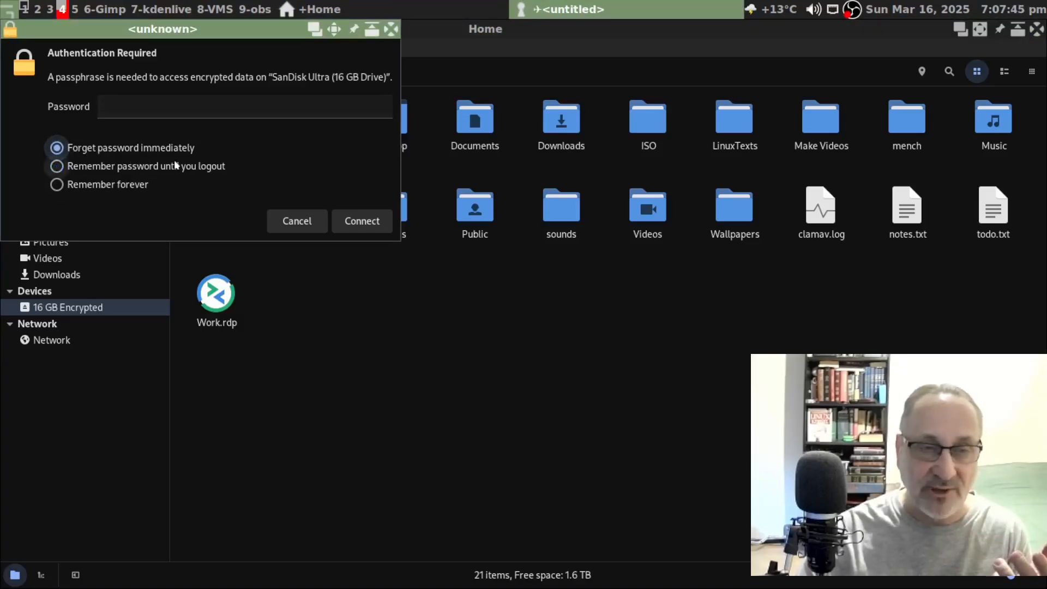
pyautogui.click(148, 169)
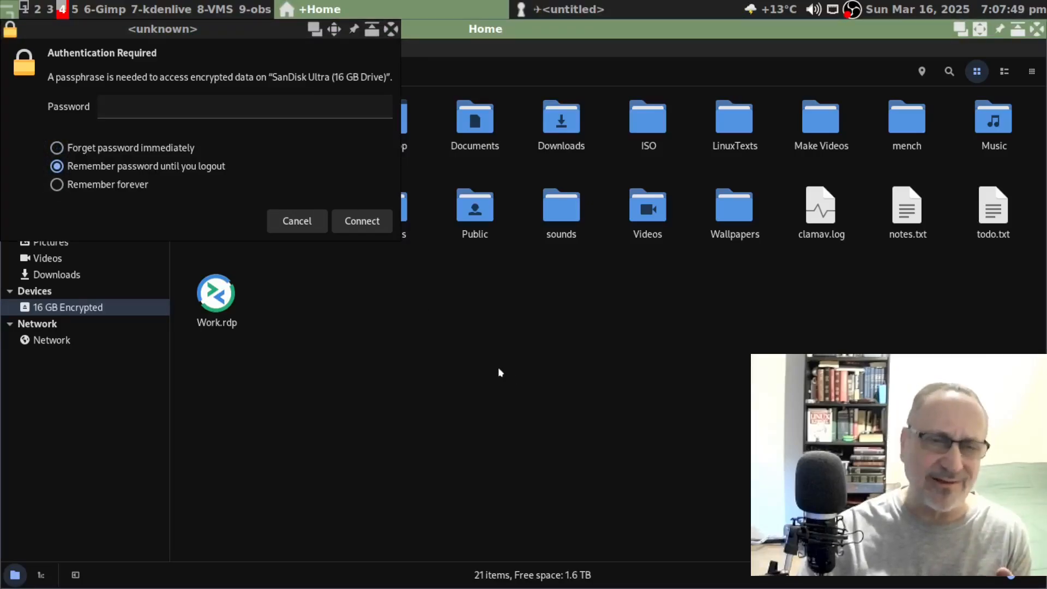
pyautogui.click(298, 220)
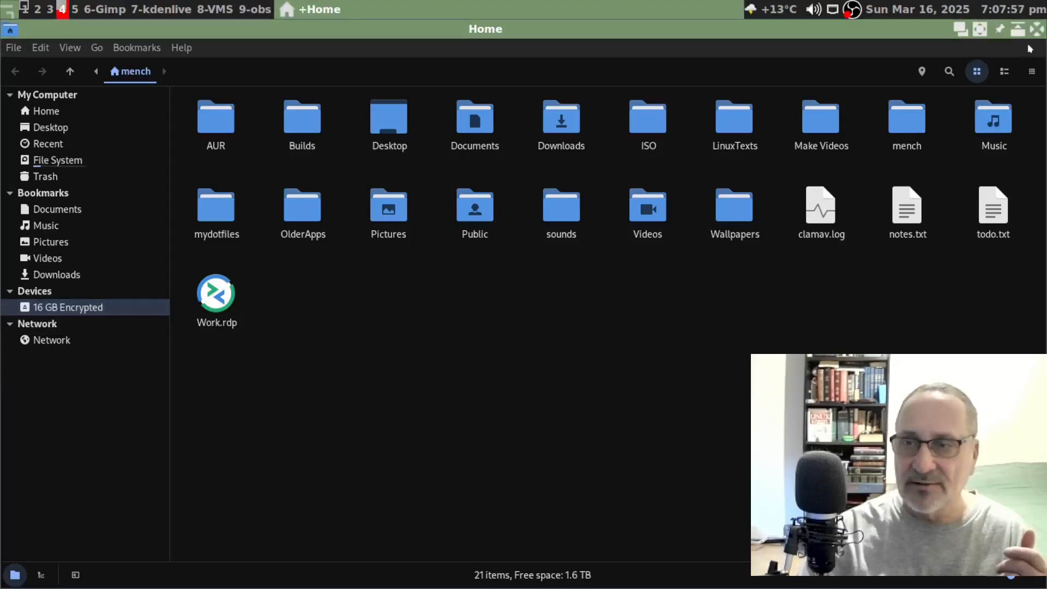
pyautogui.click(1037, 29)
pyautogui.rightClick(331, 98)
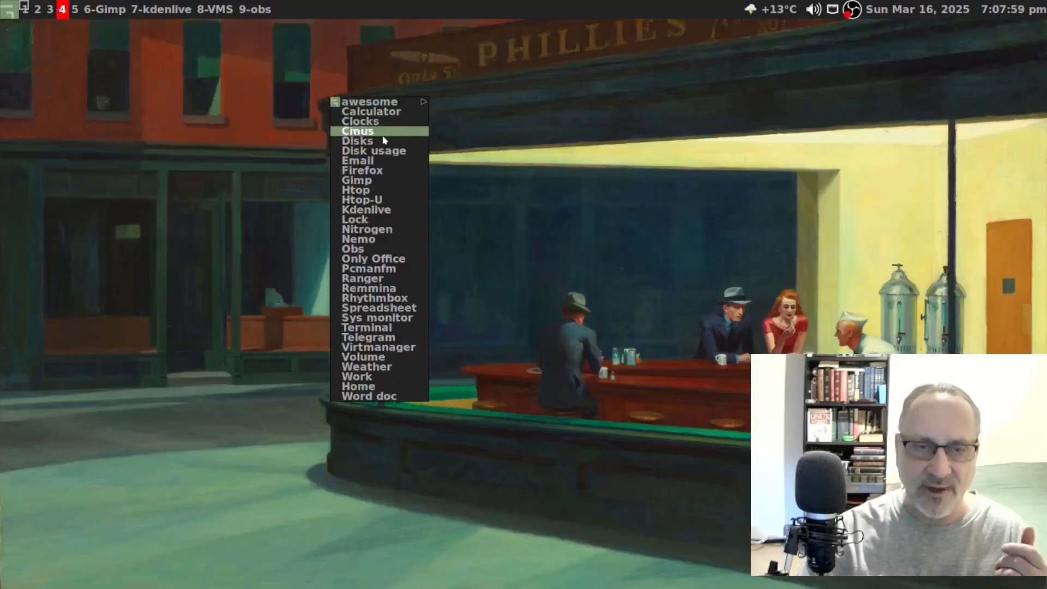
# - Launch PCManFM, try the 16 GB Encrypted drive, cancel the passphrase request, and close it
pyautogui.click(405, 269)
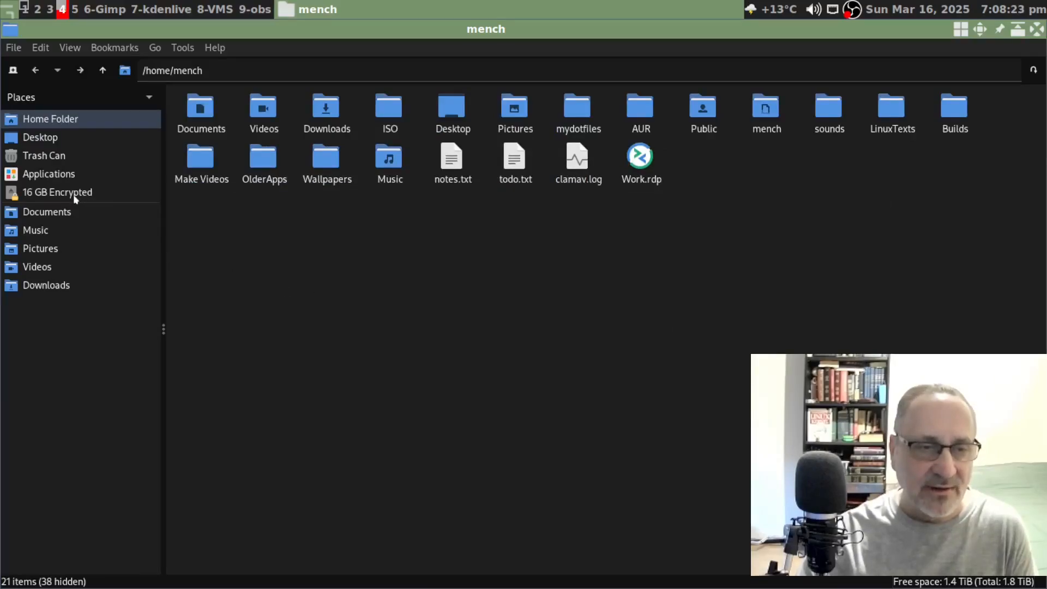
pyautogui.click(74, 194)
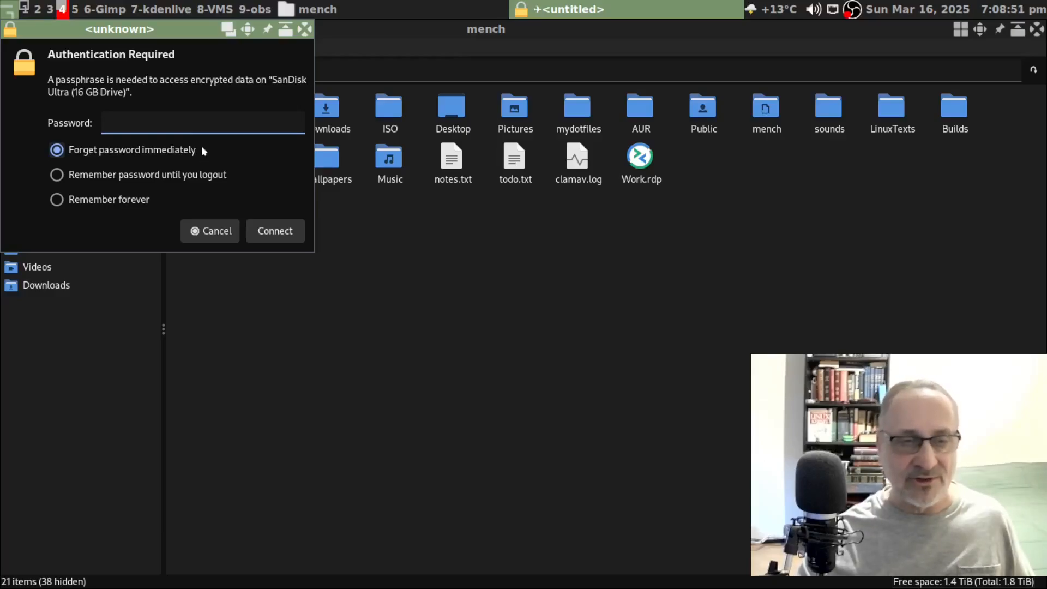
pyautogui.click(216, 236)
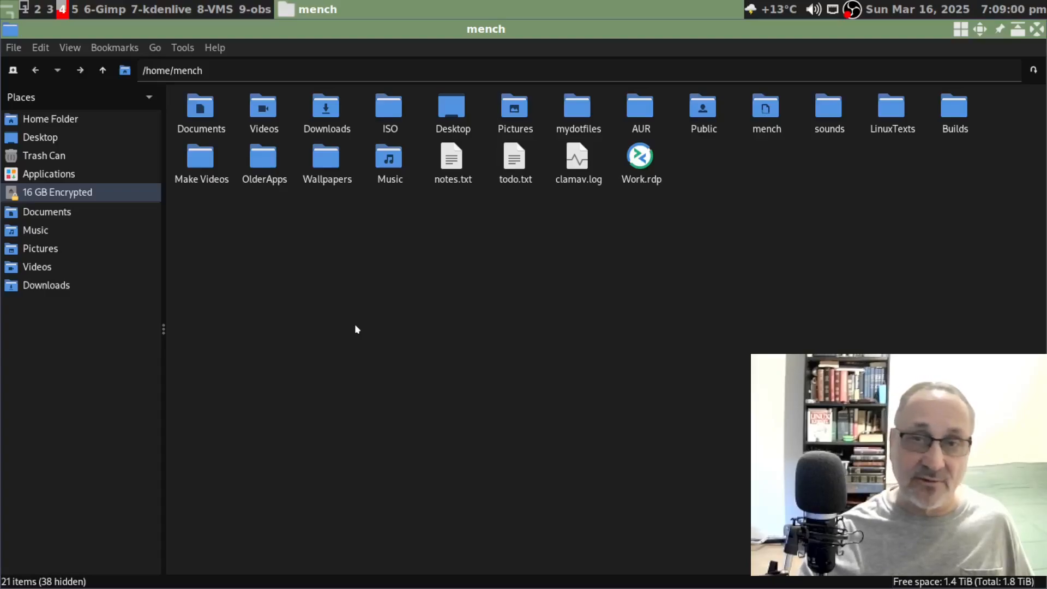
pyautogui.click(1036, 29)
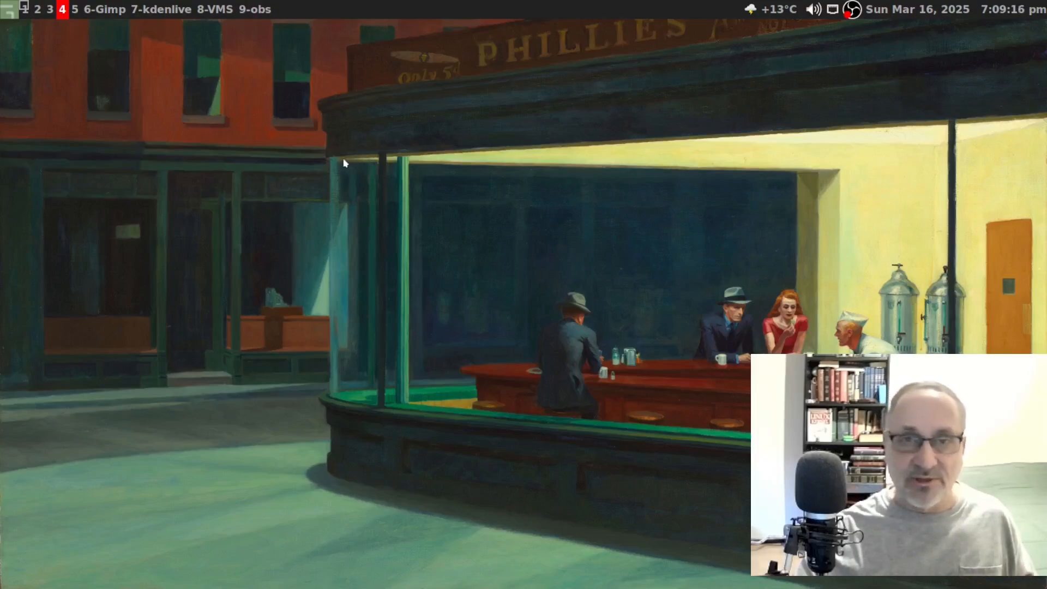
# - Launch Nemo from the desktop menu, close it again, and reopen the desktop menu
pyautogui.rightClick(307, 138)
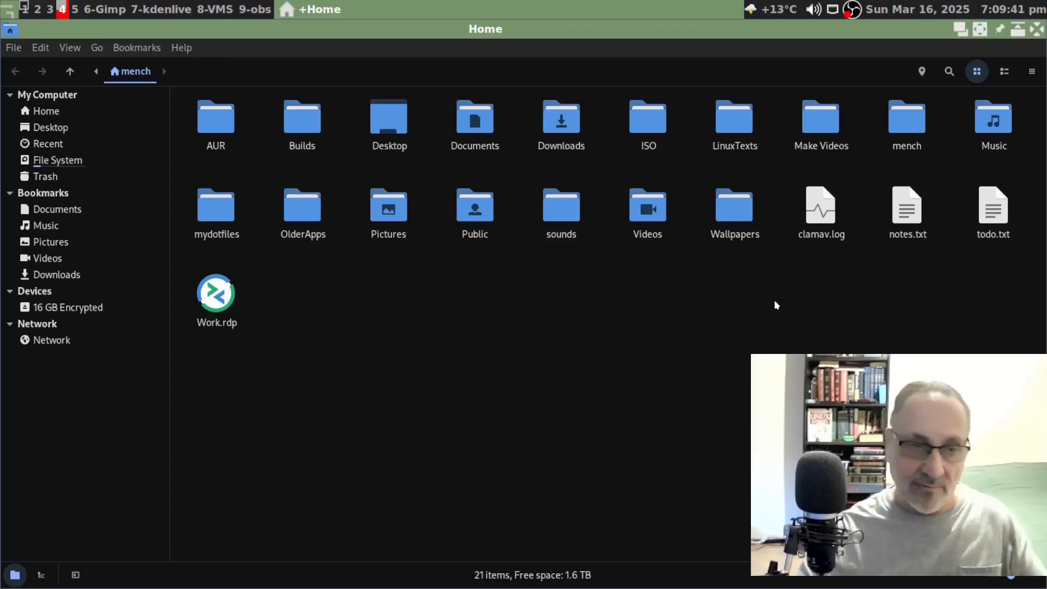
pyautogui.click(1019, 29)
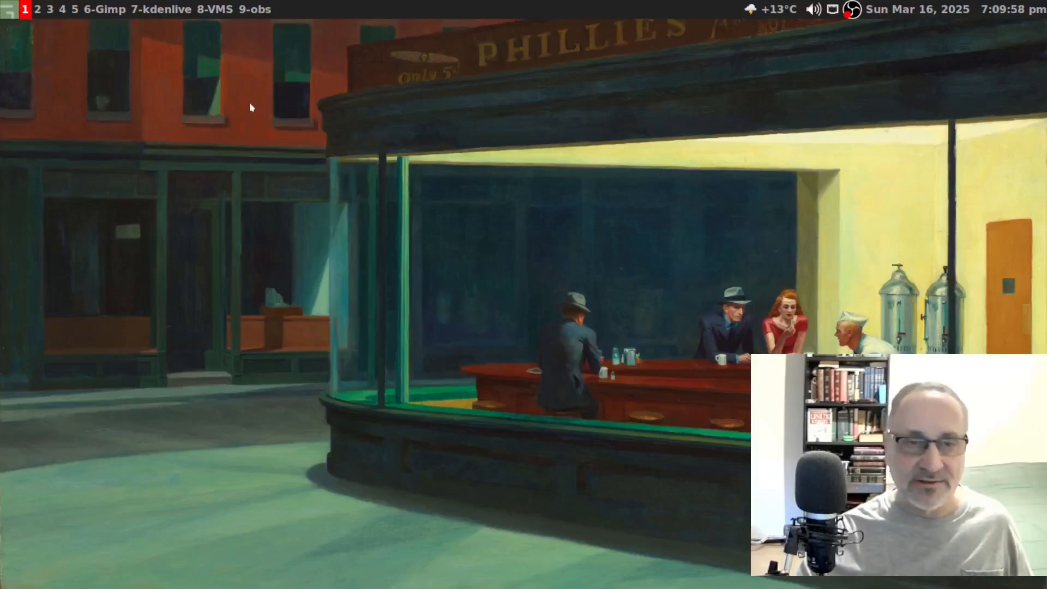
pyautogui.rightClick(250, 103)
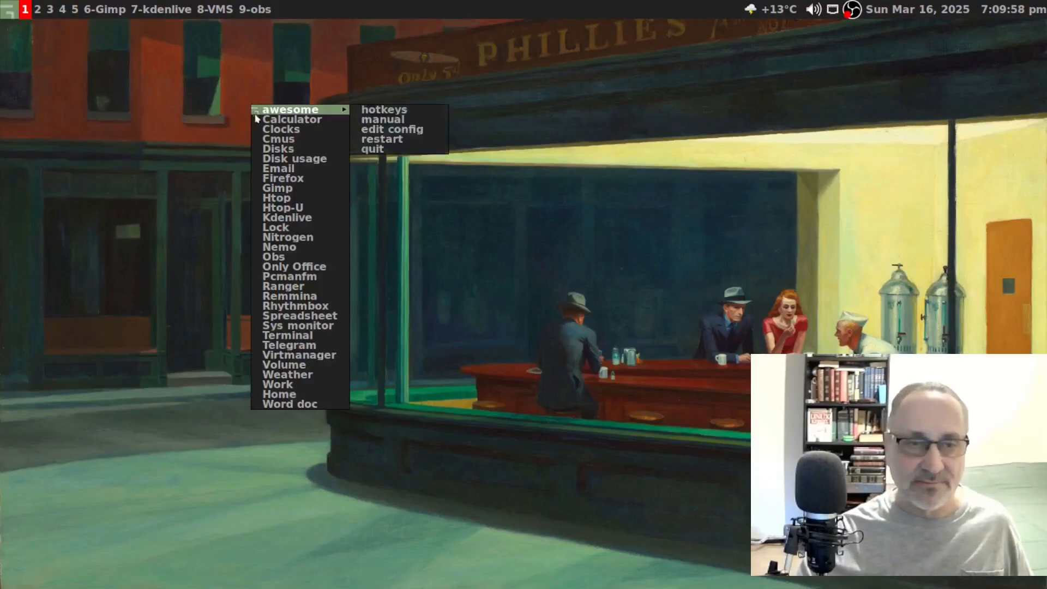
# - Unlock the 16 GB drive's encrypted partition in Disks with its passphrase, then move to an empty workspace
pyautogui.click(283, 149)
pyautogui.click(41, 137)
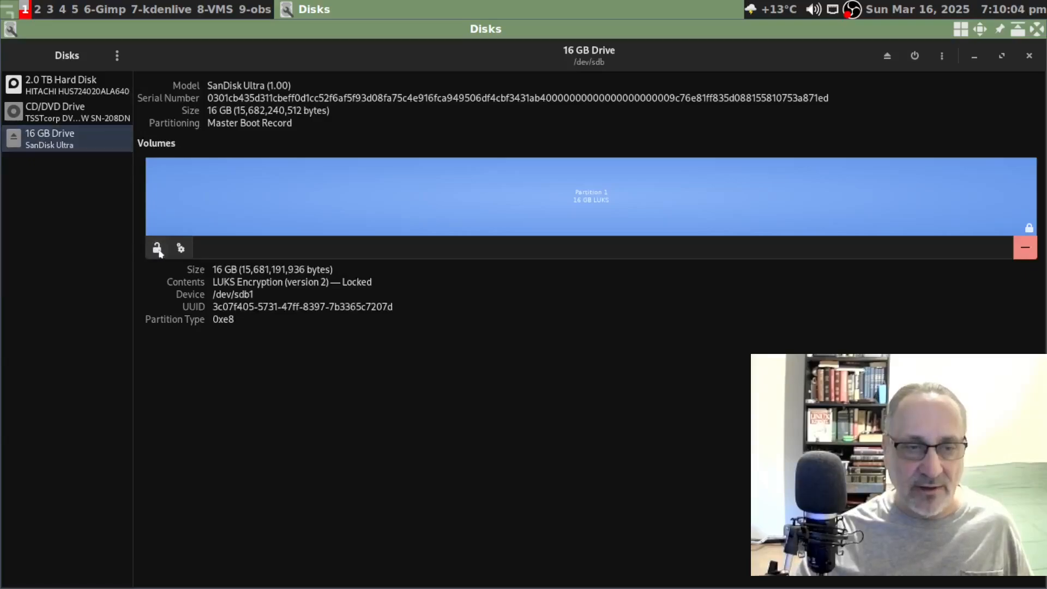
pyautogui.click(157, 248)
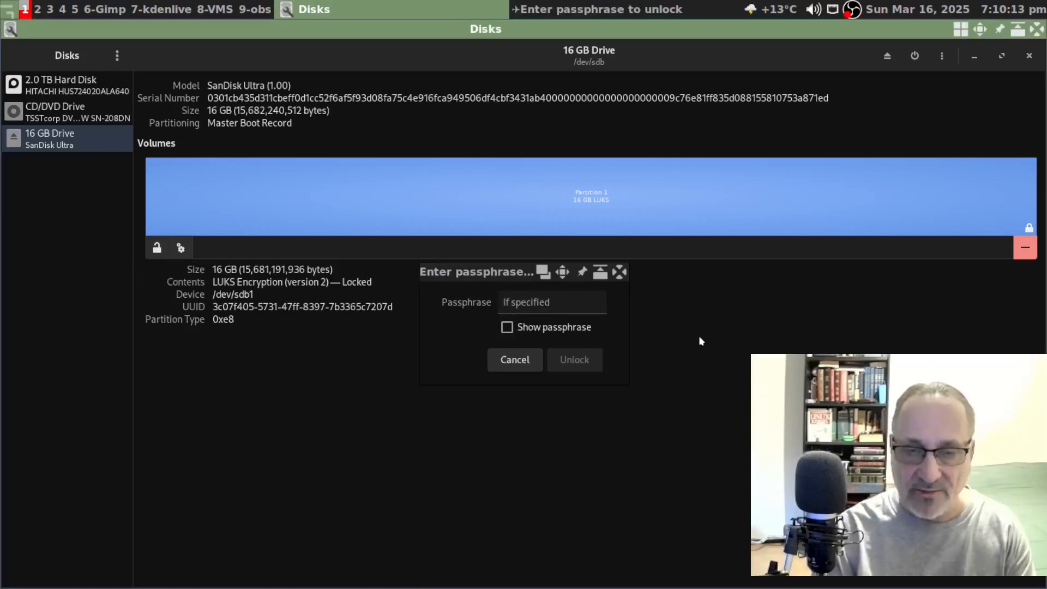
pyautogui.write('•')
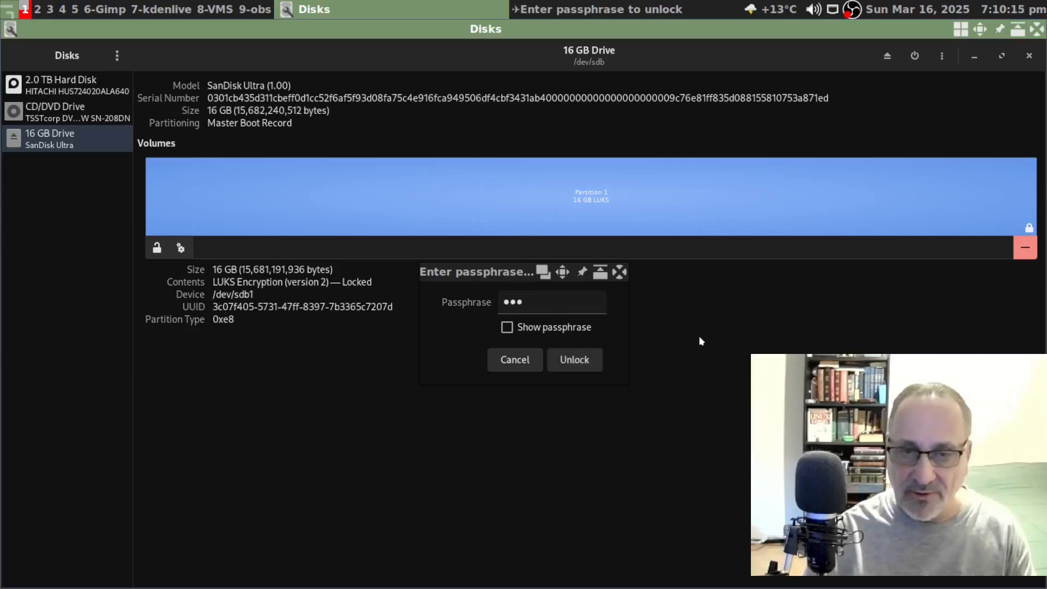
pyautogui.click(547, 330)
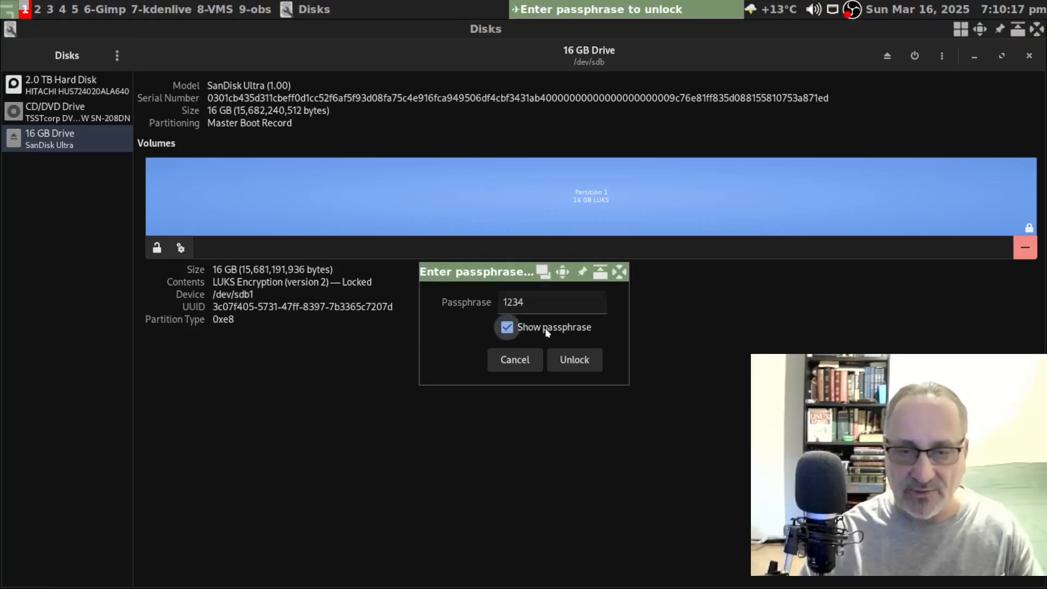
pyautogui.click(546, 330)
pyautogui.click(717, 355)
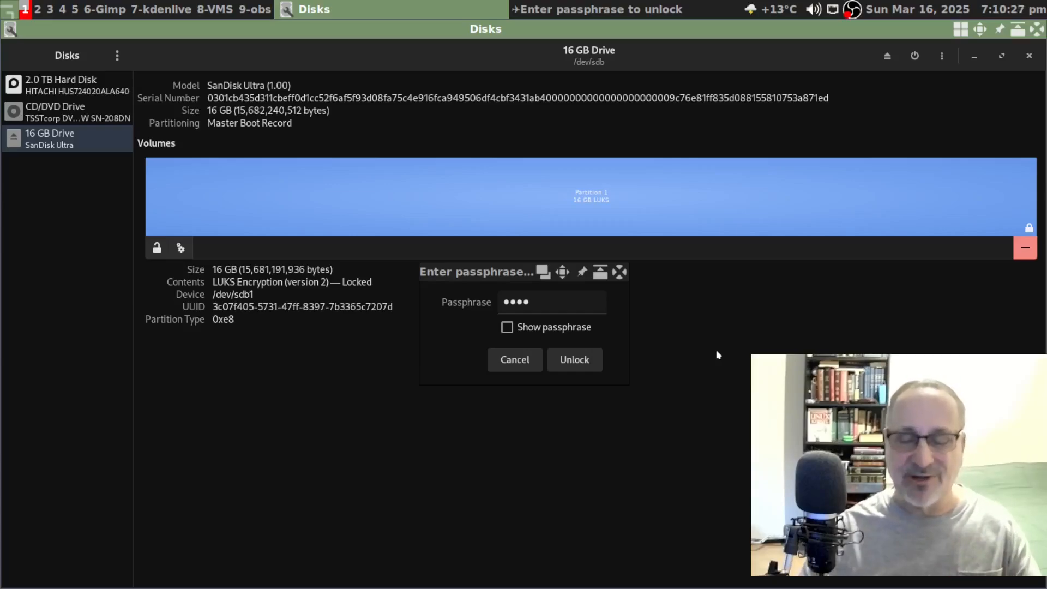
pyautogui.click(596, 349)
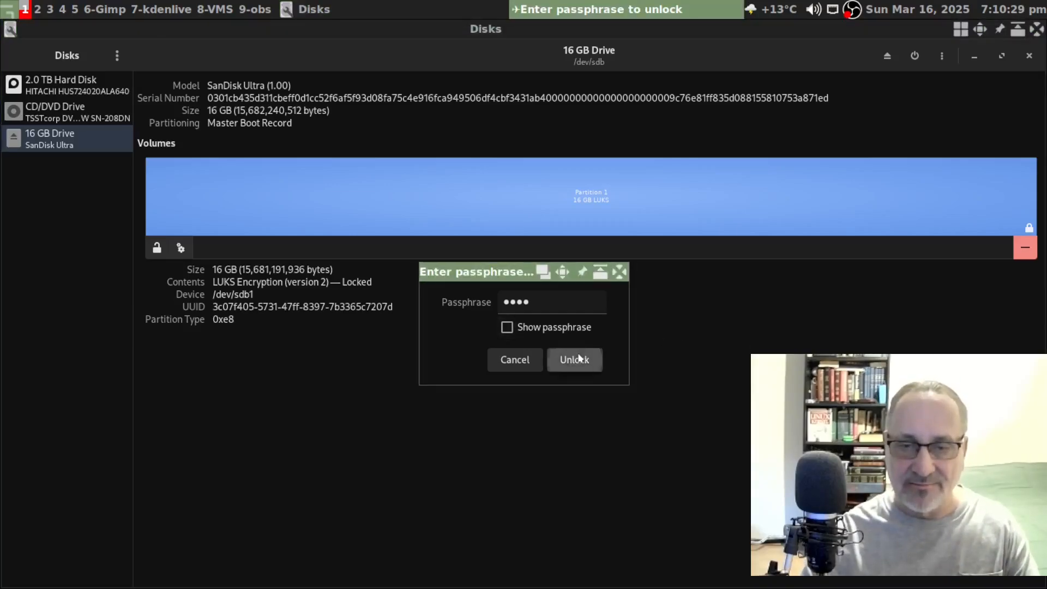
pyautogui.click(580, 365)
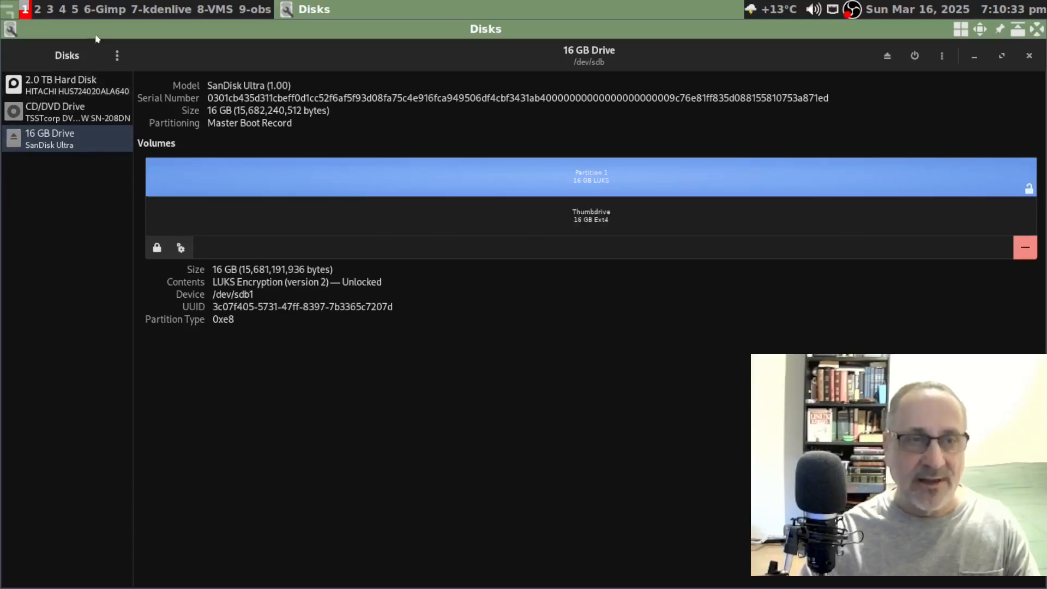
pyautogui.click(63, 10)
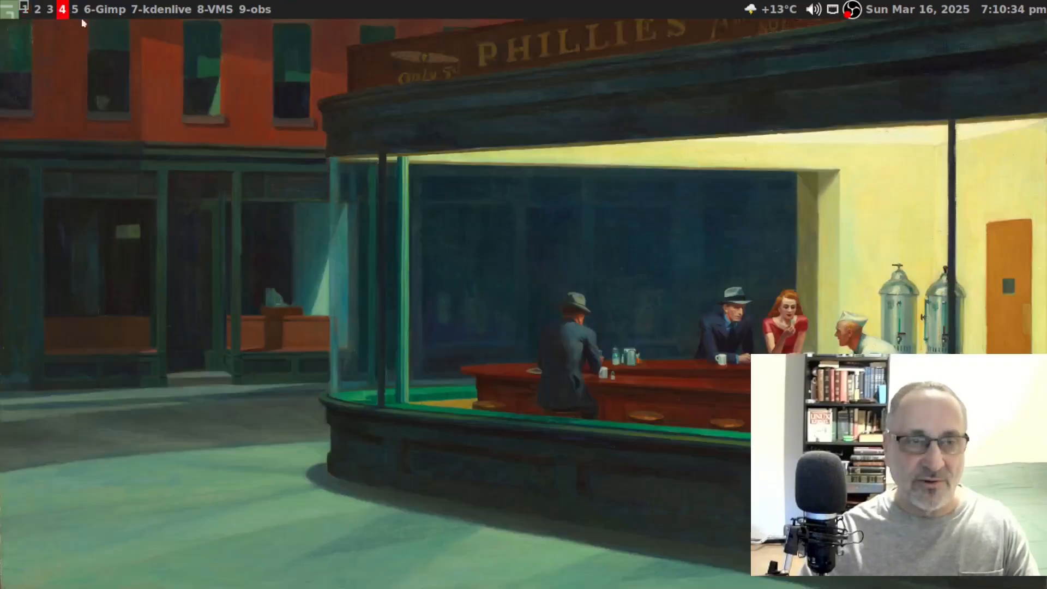
# - Launch Nemo from the desktop menu and open the Thumbdrive volume
pyautogui.rightClick(366, 103)
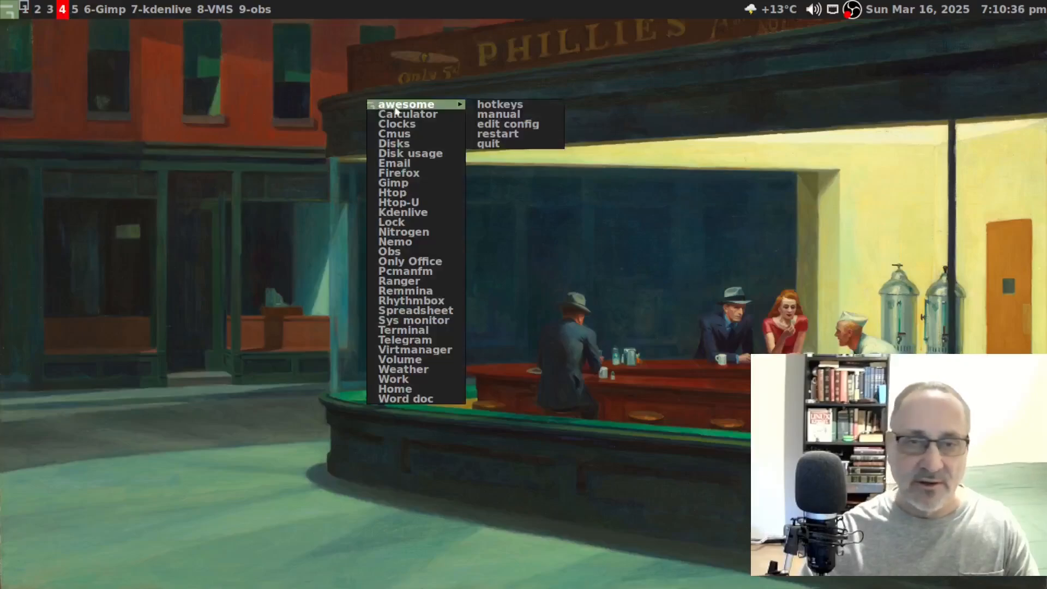
pyautogui.click(418, 241)
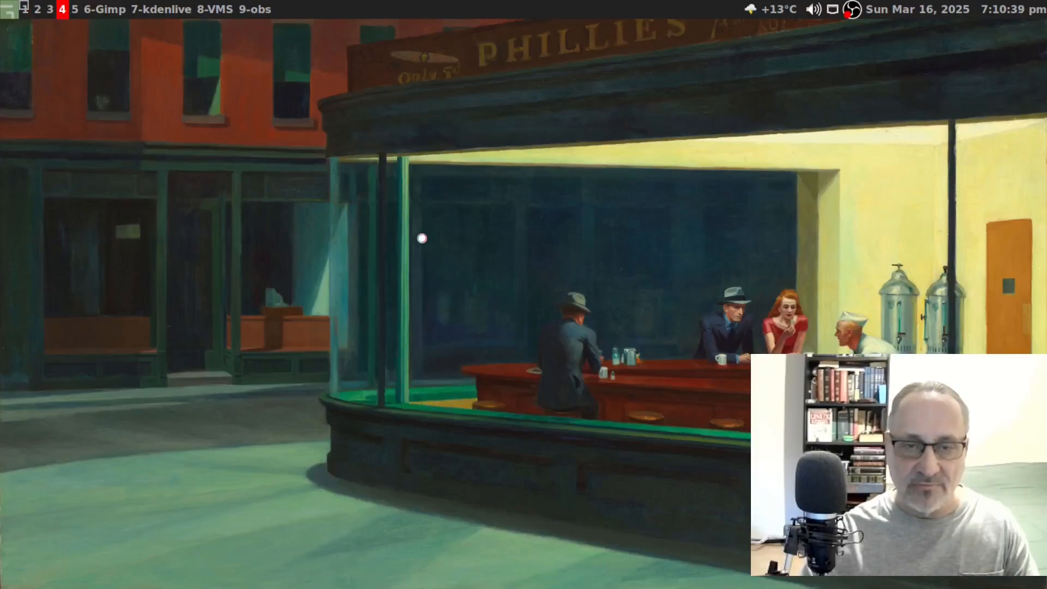
pyautogui.click(59, 307)
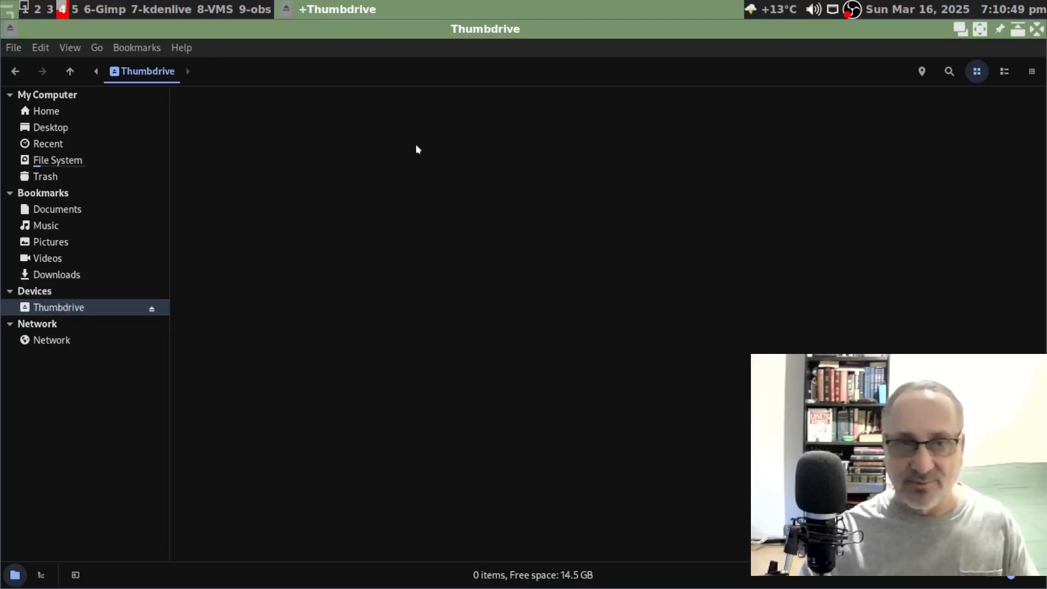
# - Create an empty Untitled Document on the Thumbdrive and open it in the text editor
pyautogui.rightClick(334, 141)
pyautogui.moveTo(467, 170)
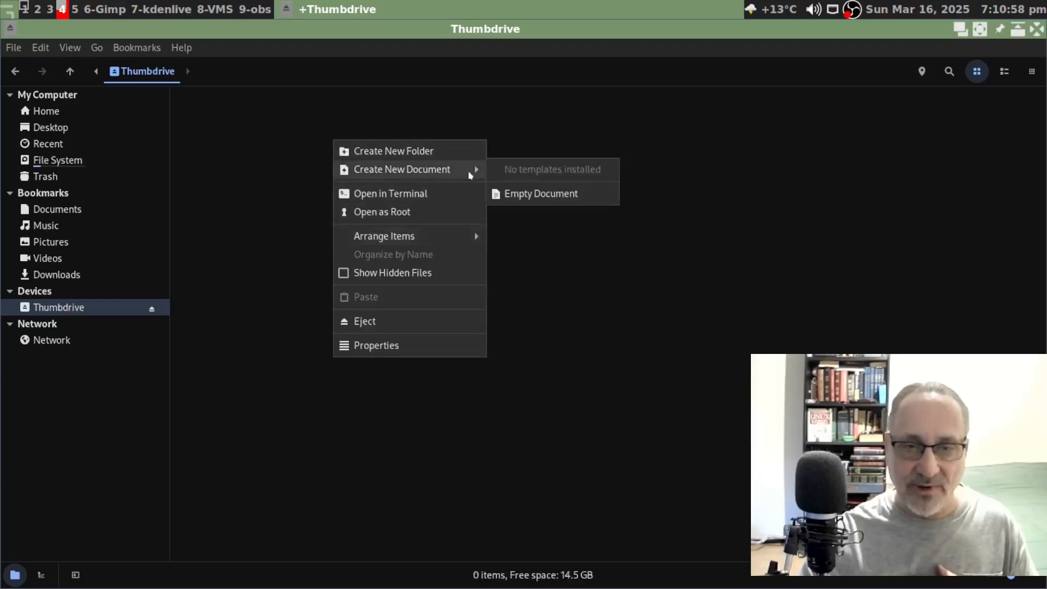
pyautogui.click(543, 195)
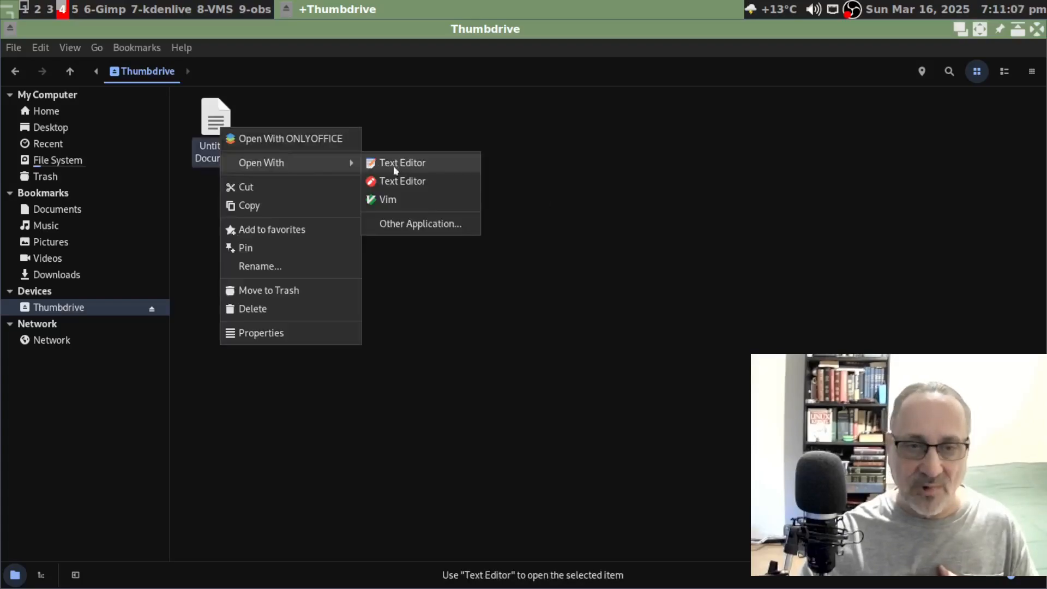
pyautogui.click(432, 181)
# - Type 'This is a test file' and save it as file.txt on the Thumbdrive
pyautogui.write('T')
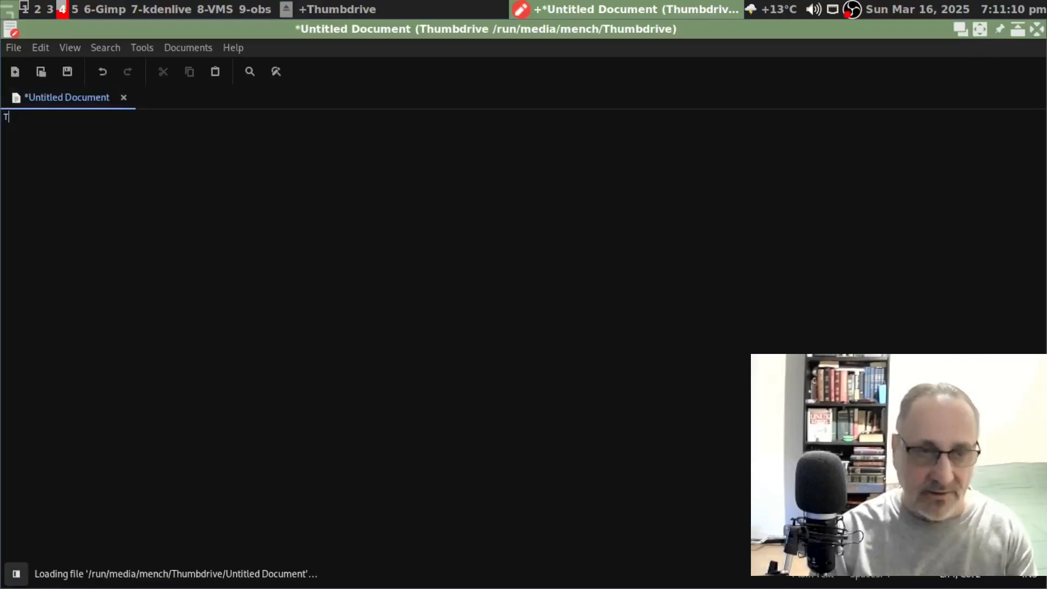
pyautogui.write('his is a test file')
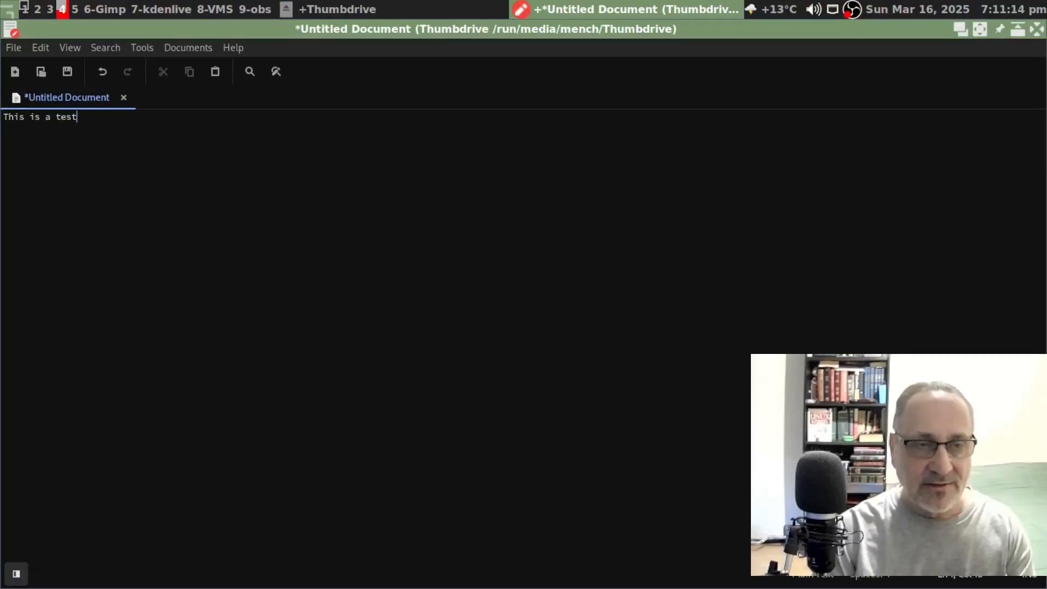
pyautogui.hotkey('ctrl', '+')
pyautogui.hotkey('ctrl', '+')
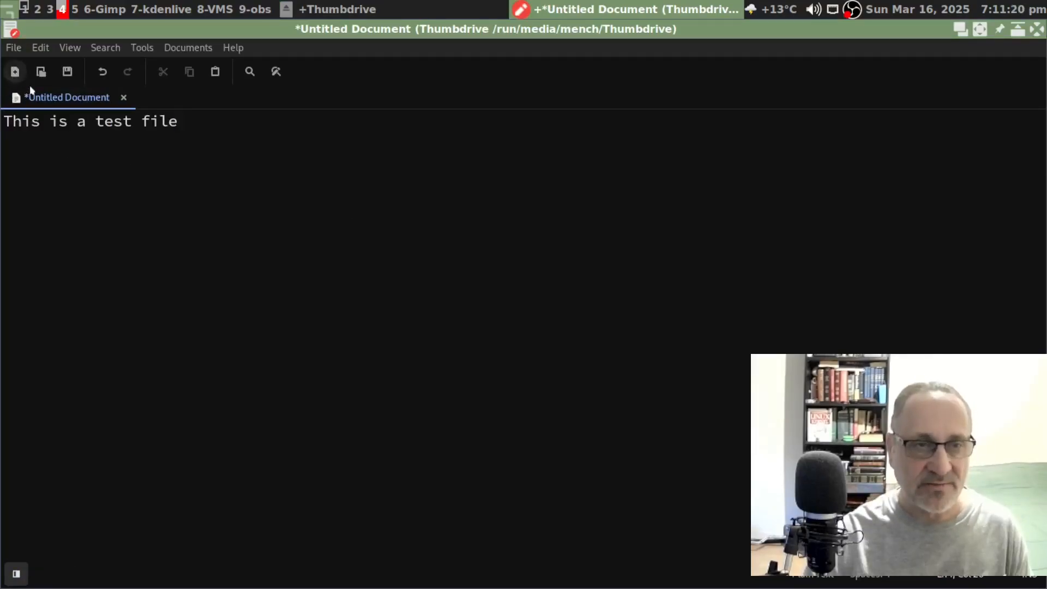
pyautogui.press('Return')
pyautogui.press('Return')
pyautogui.click(14, 48)
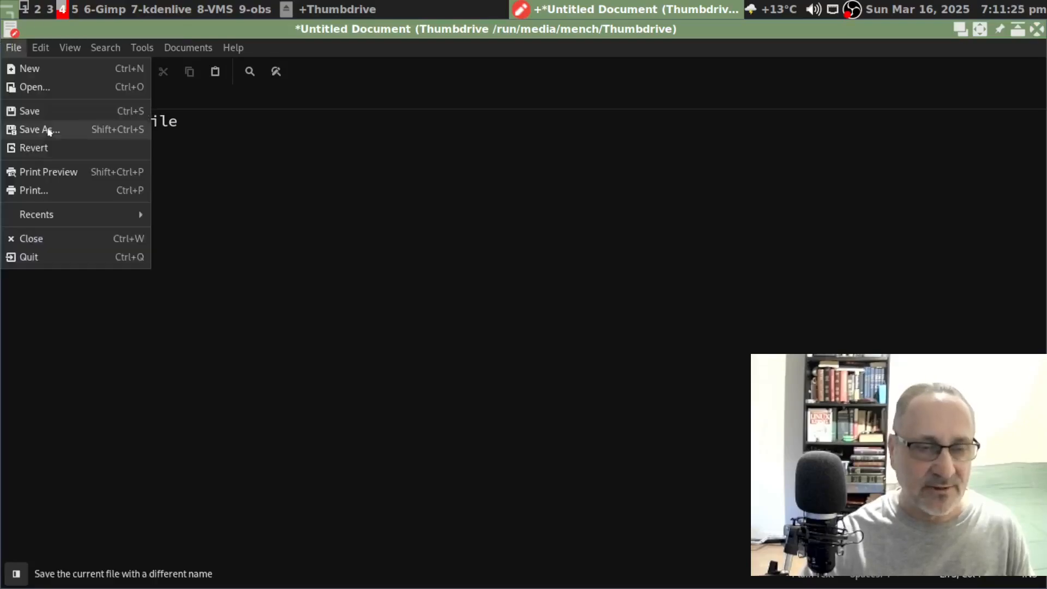
pyautogui.click(44, 128)
pyautogui.write('file.txt')
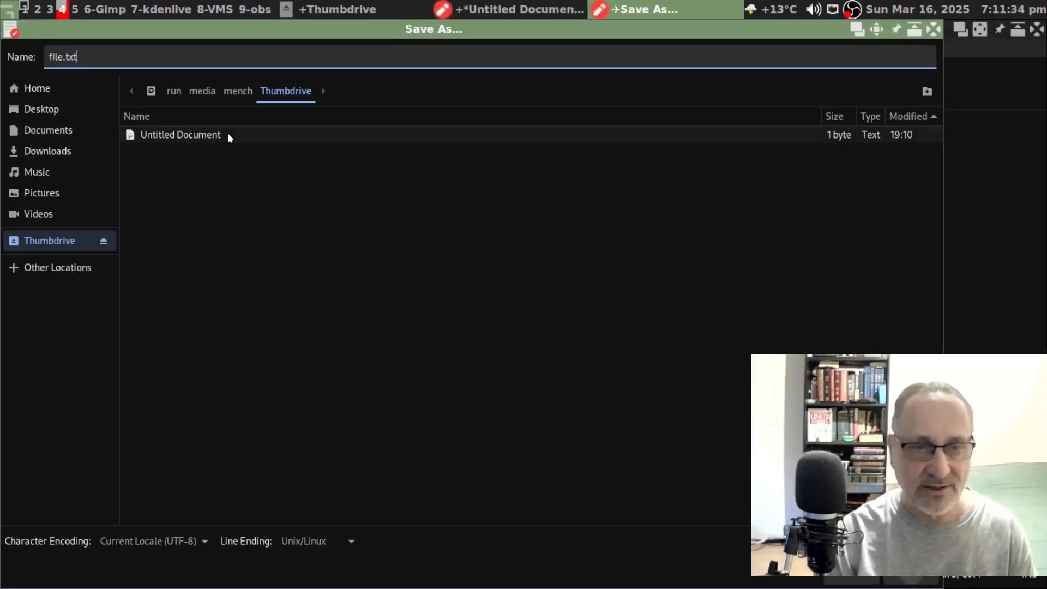
pyautogui.press('Return')
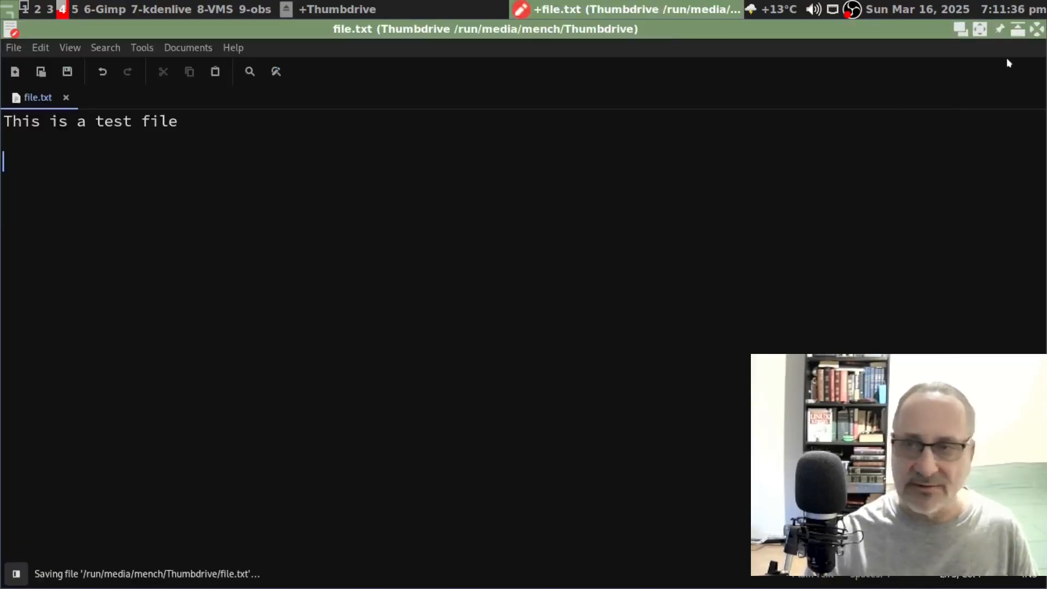
# - Delete the leftover Untitled Document, reopen file.txt in the text editor, and return to Disks
pyautogui.click(1036, 33)
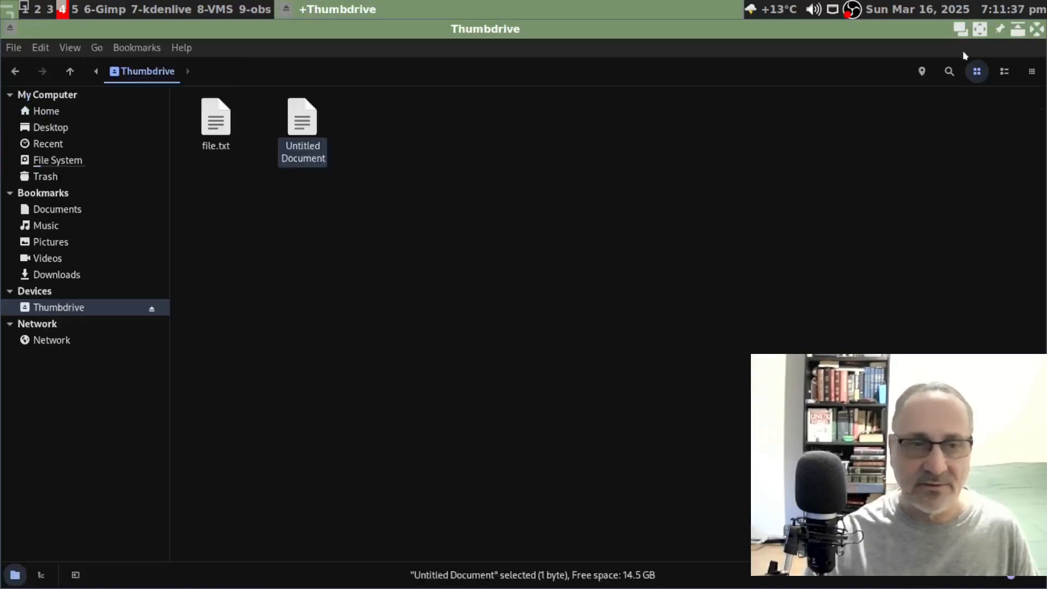
pyautogui.rightClick(300, 117)
pyautogui.click(332, 298)
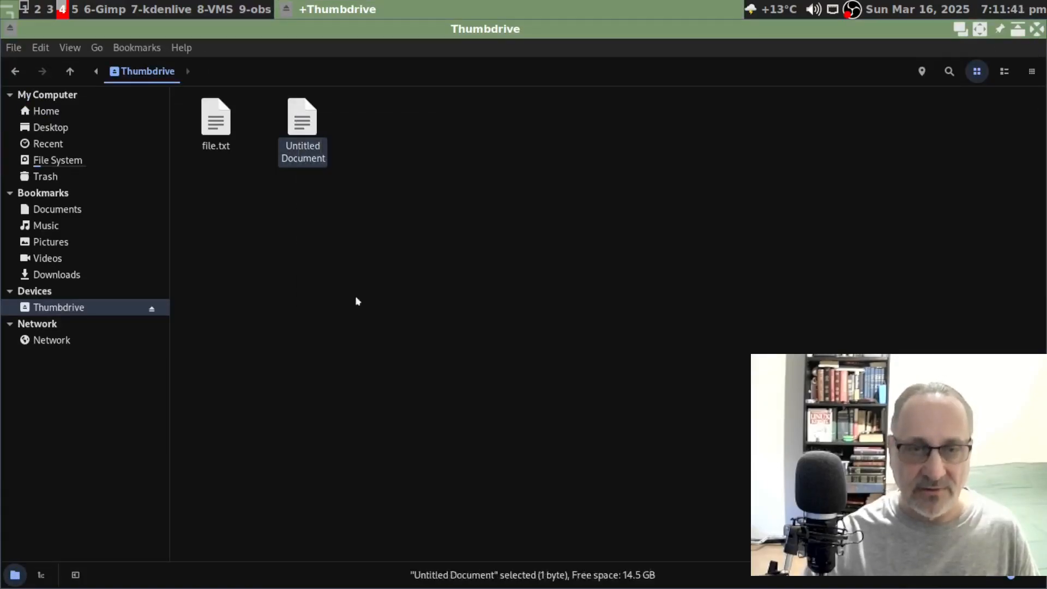
pyautogui.click(216, 118)
pyautogui.rightClick(216, 118)
pyautogui.moveTo(289, 153)
pyautogui.click(413, 171)
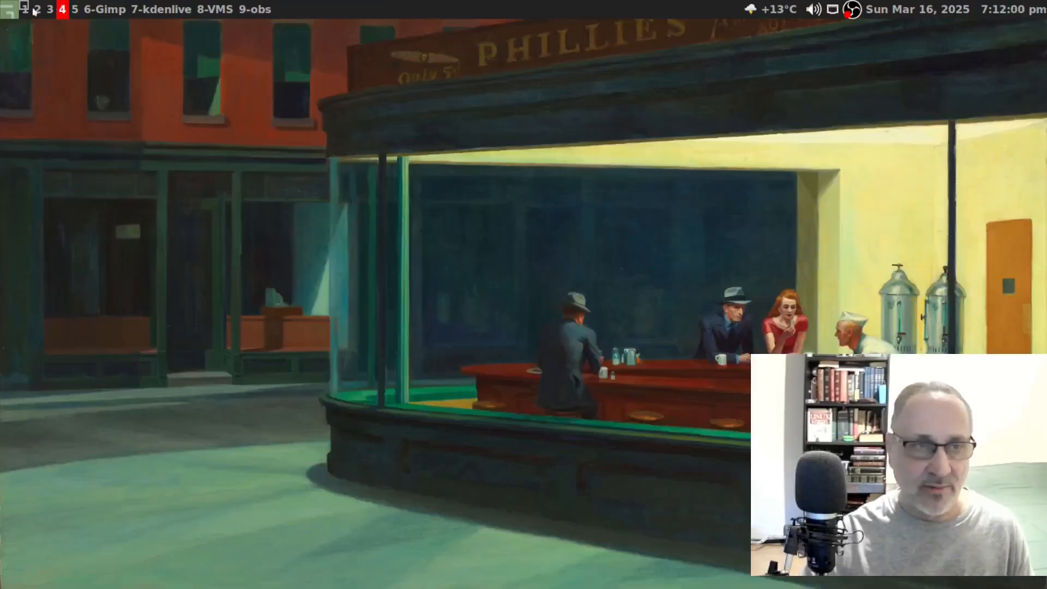
pyautogui.click(25, 10)
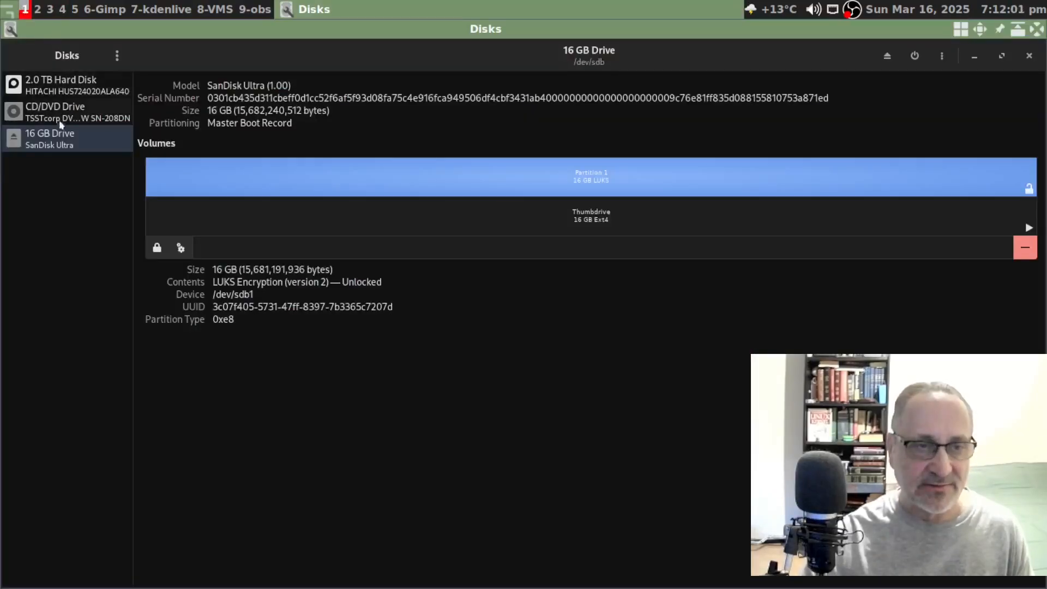
# - Lock the encrypted partition, confirm the drive now asks for a passphrase, then unlock it again
pyautogui.click(156, 250)
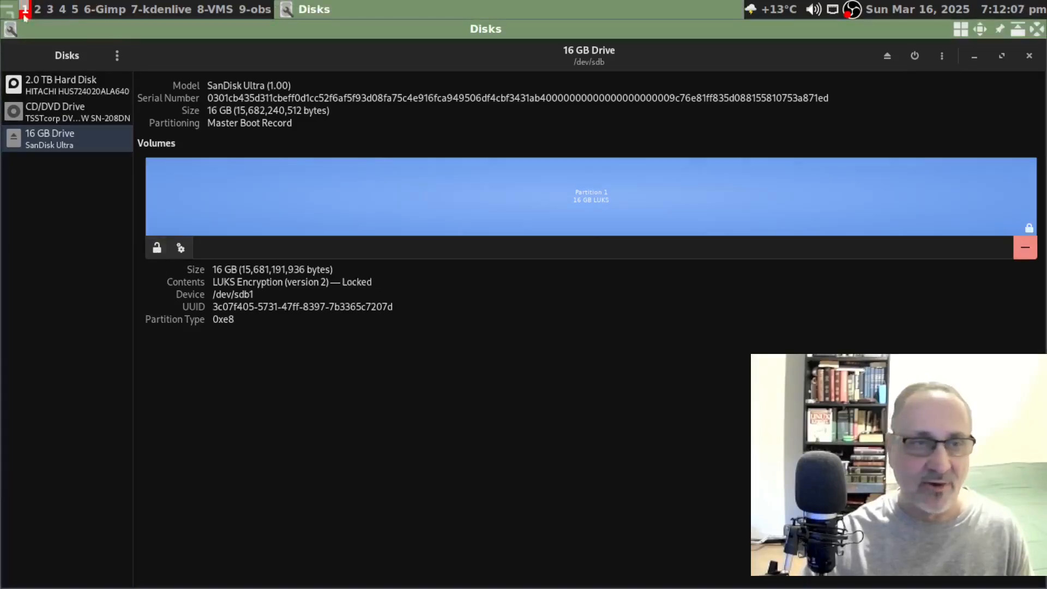
pyautogui.click(74, 10)
pyautogui.rightClick(136, 147)
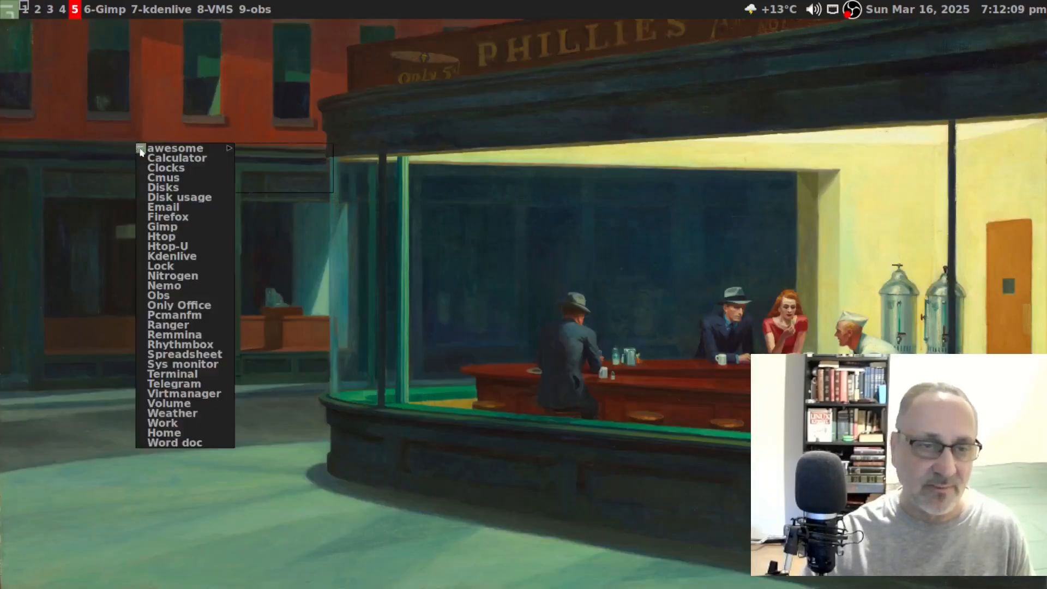
pyautogui.click(181, 285)
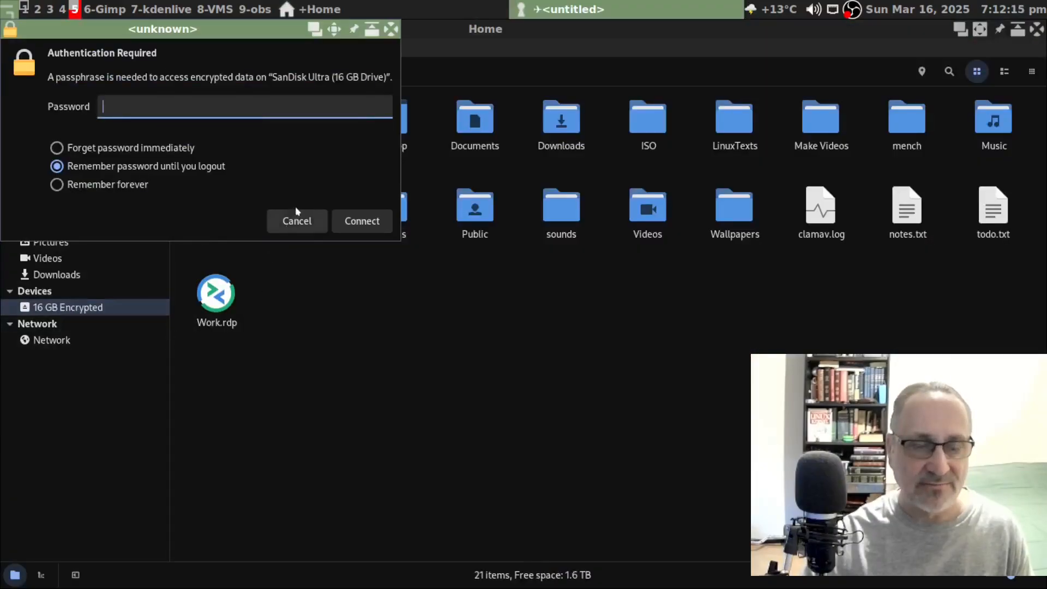
pyautogui.click(298, 219)
pyautogui.click(24, 8)
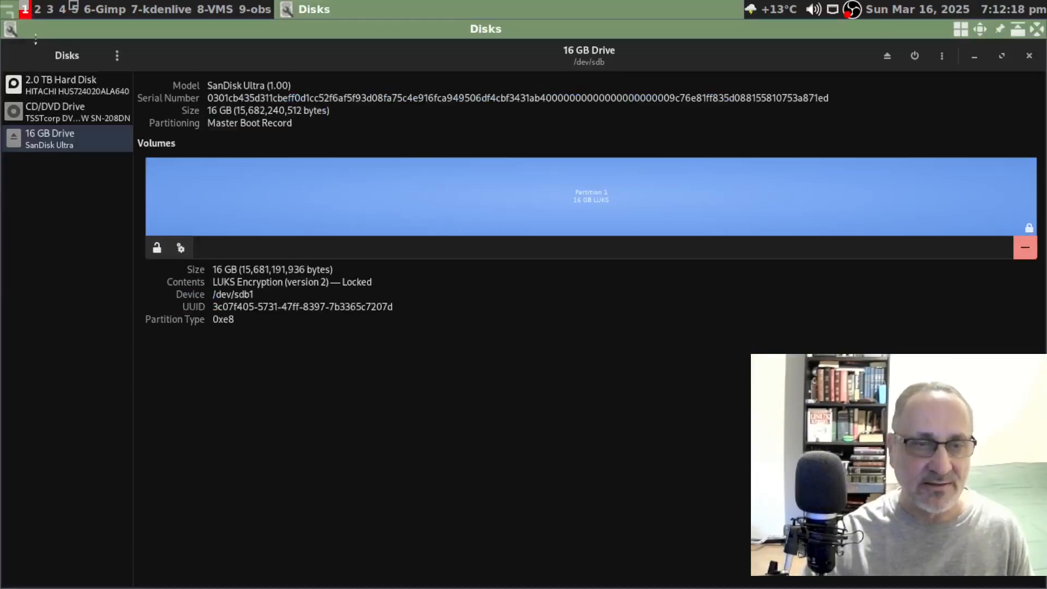
pyautogui.click(156, 247)
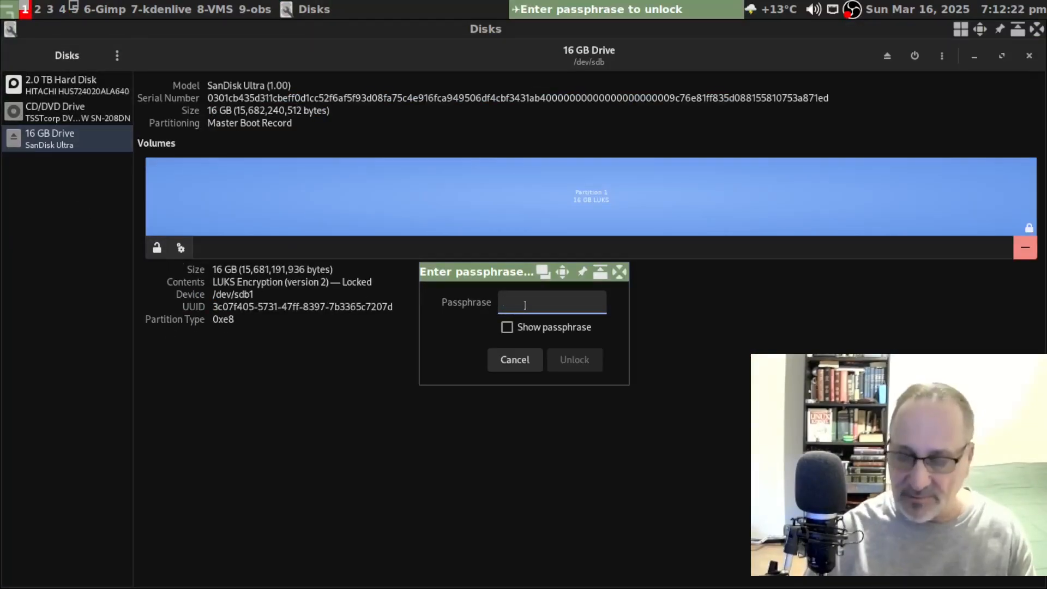
pyautogui.write('••••')
pyautogui.press('Return')
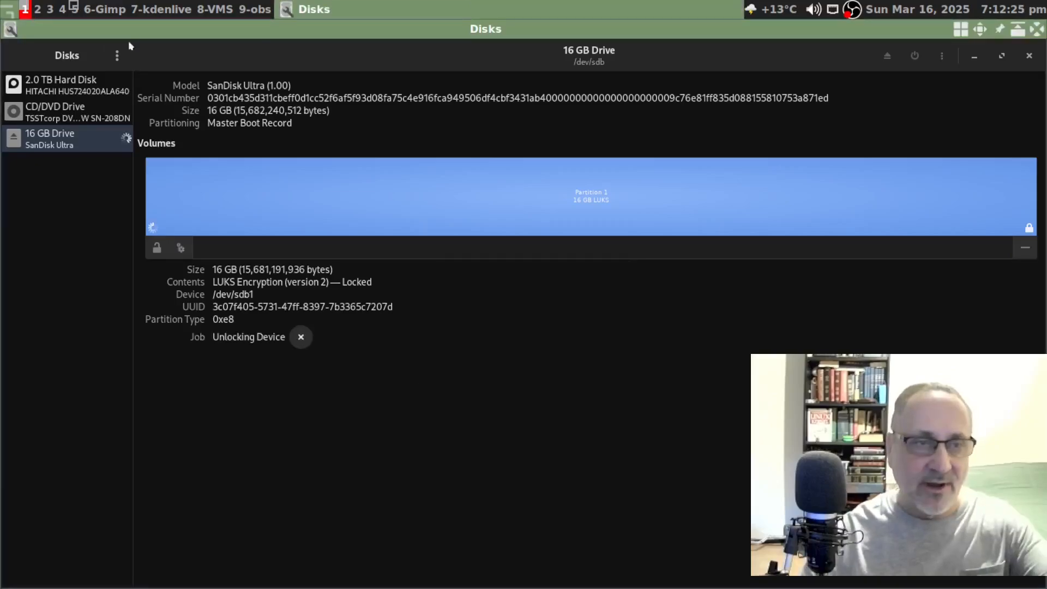
# - Open the Thumbdrive in PCManFM and open file.txt to confirm its test line survived
pyautogui.click(74, 9)
pyautogui.click(58, 307)
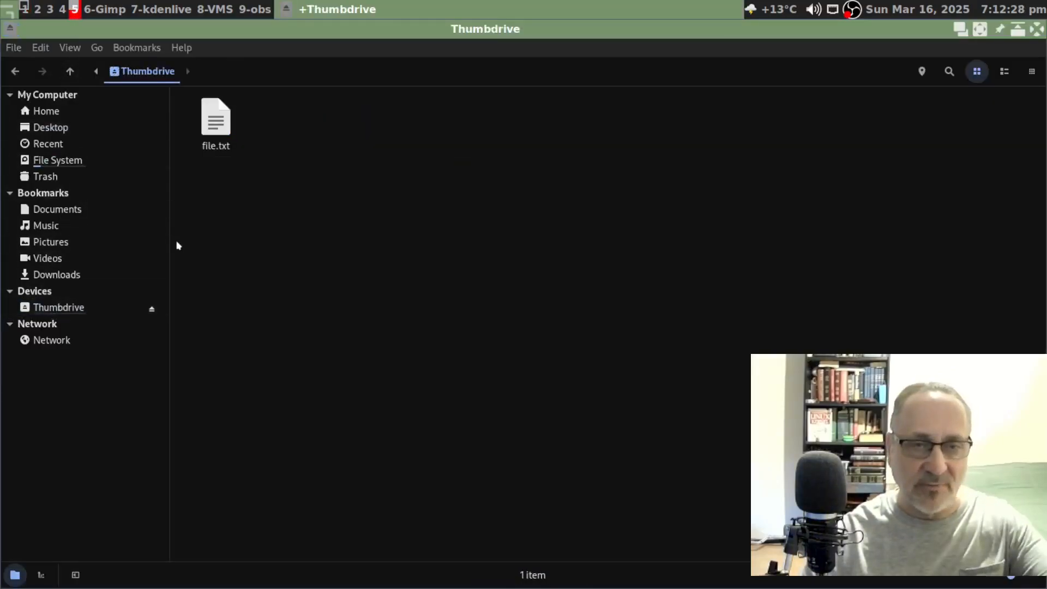
pyautogui.hotkey('ctrl', 'q')
pyautogui.rightClick(218, 146)
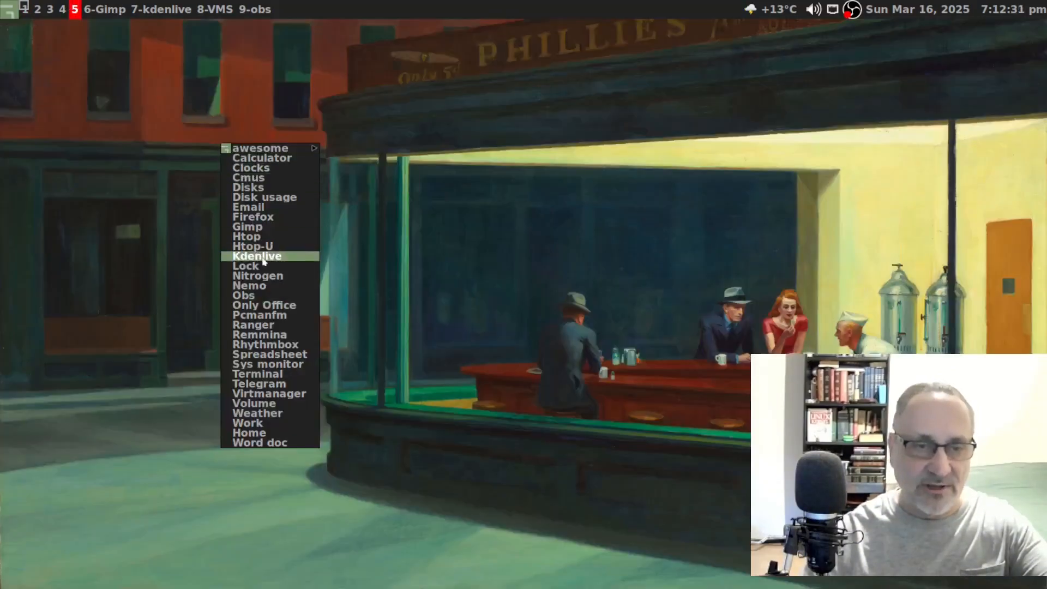
pyautogui.click(259, 314)
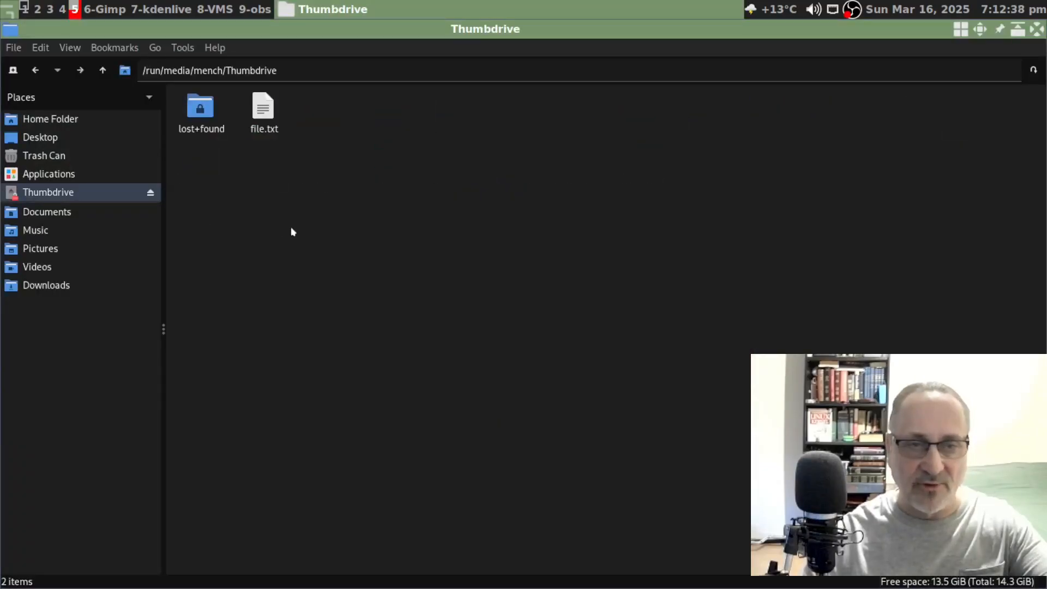
pyautogui.rightClick(266, 110)
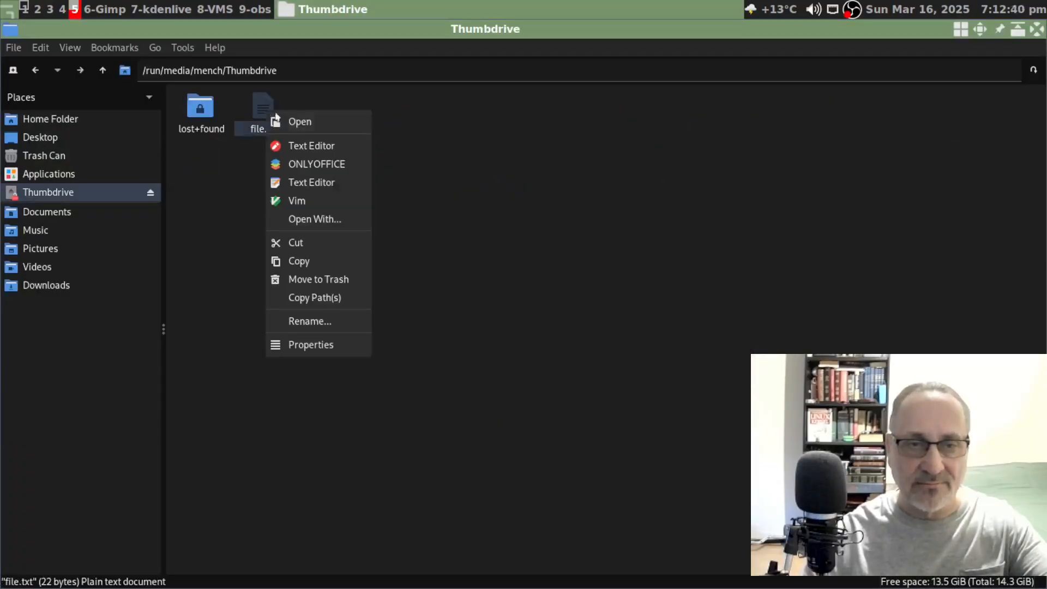
pyautogui.click(310, 146)
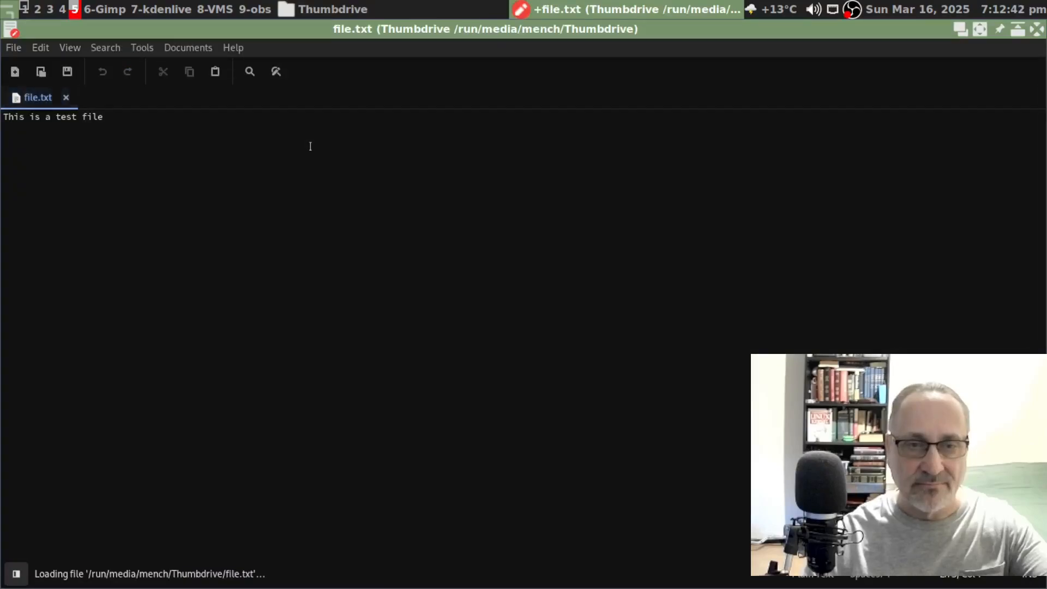
pyautogui.scroll(4, 474, 293)
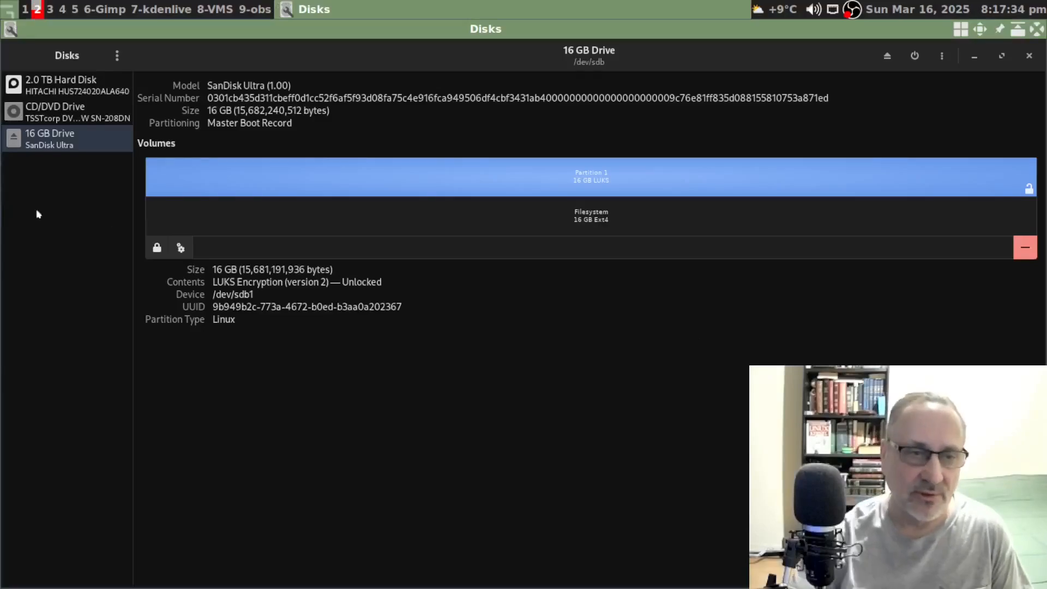
# - Replace the LUKS partition's current passphrase with a new one, entered and confirmed twice
pyautogui.click(180, 248)
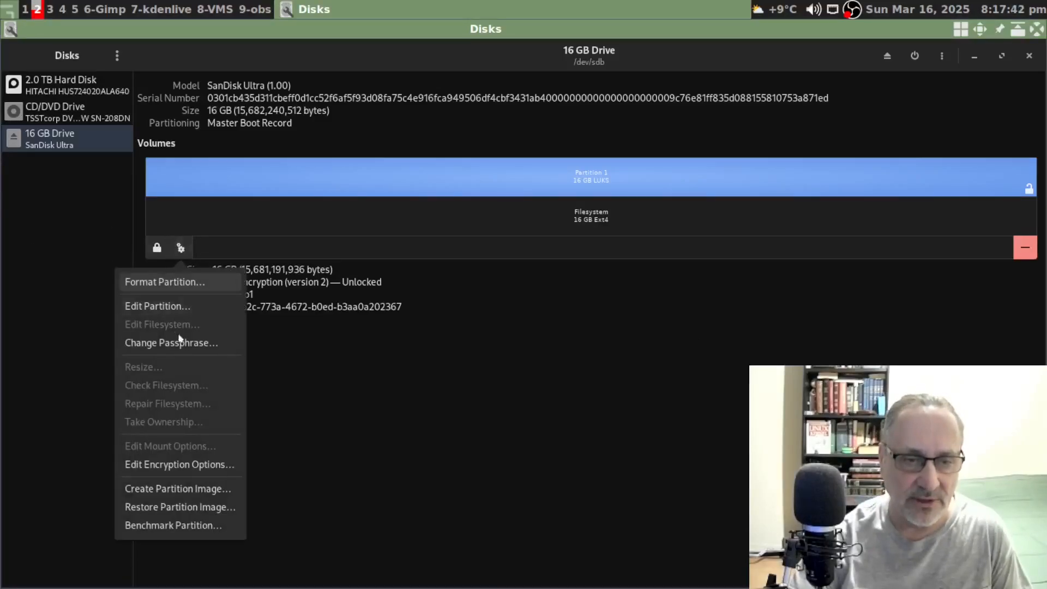
pyautogui.click(187, 343)
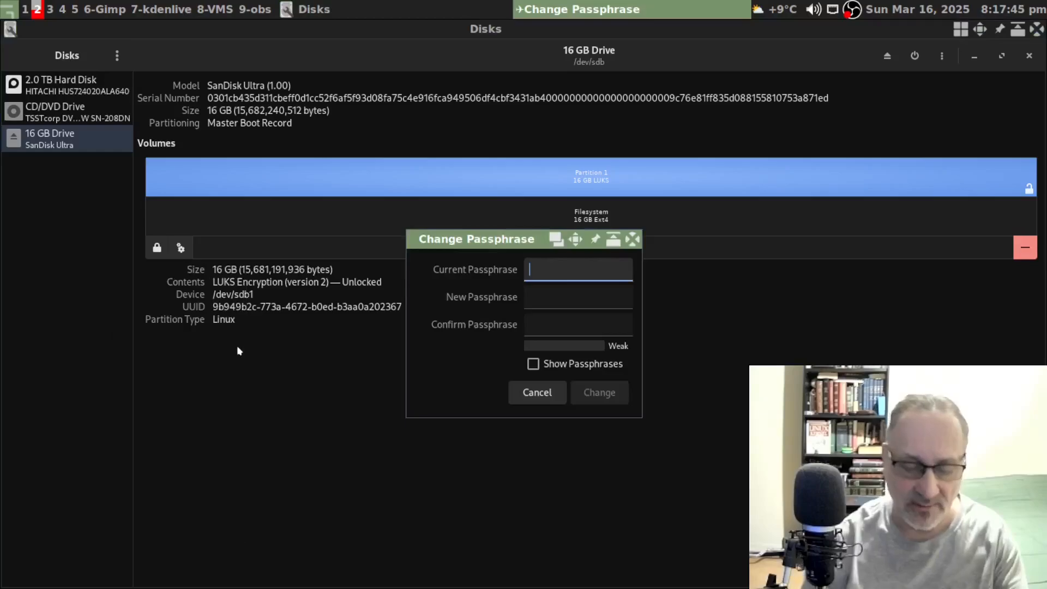
pyautogui.write('•••••')
pyautogui.press('Tab')
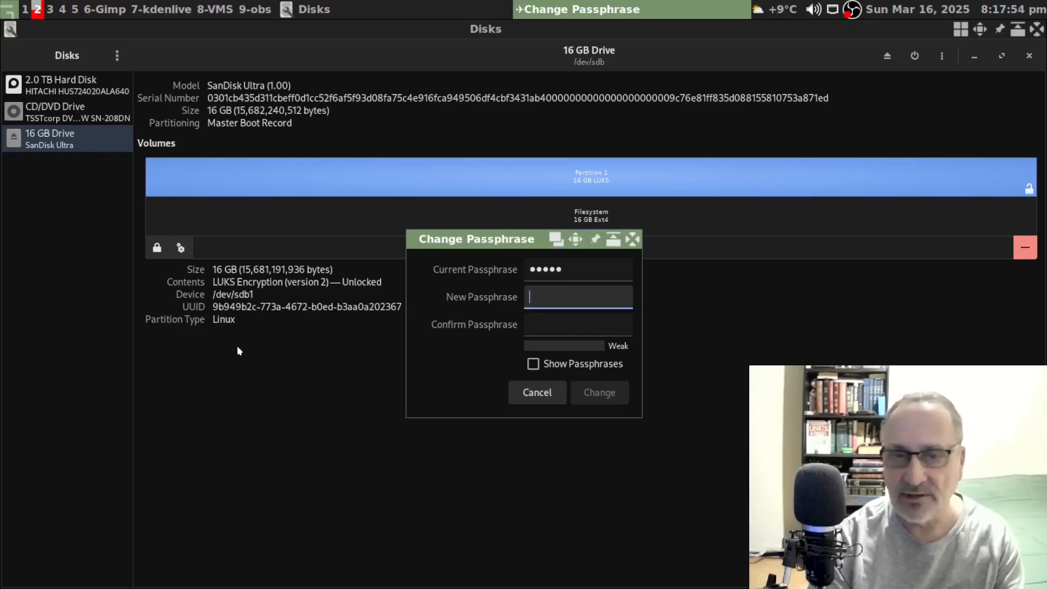
pyautogui.write('••••••')
pyautogui.press('Tab')
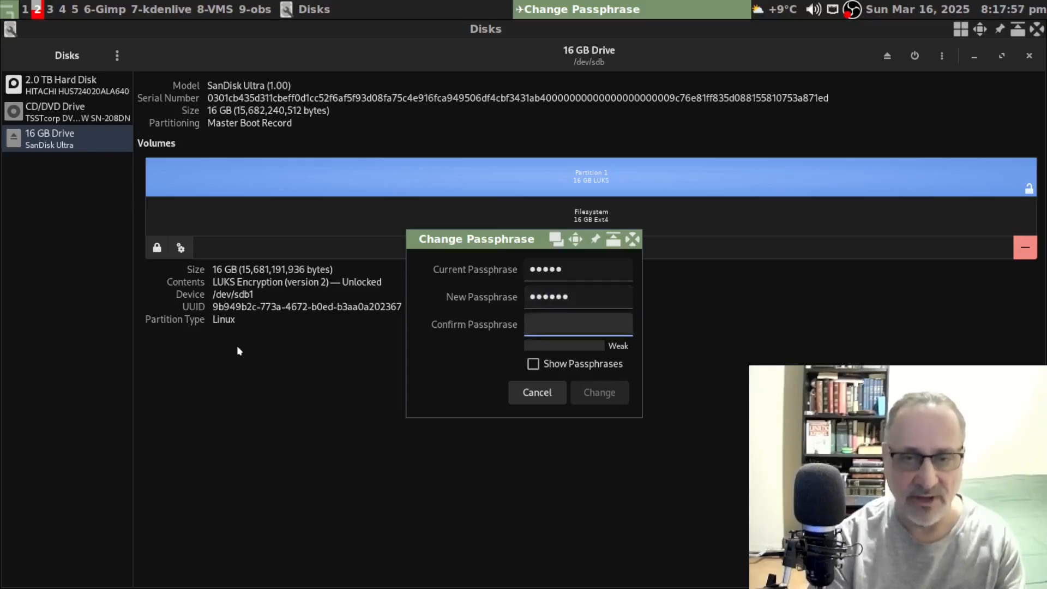
pyautogui.write('••••••')
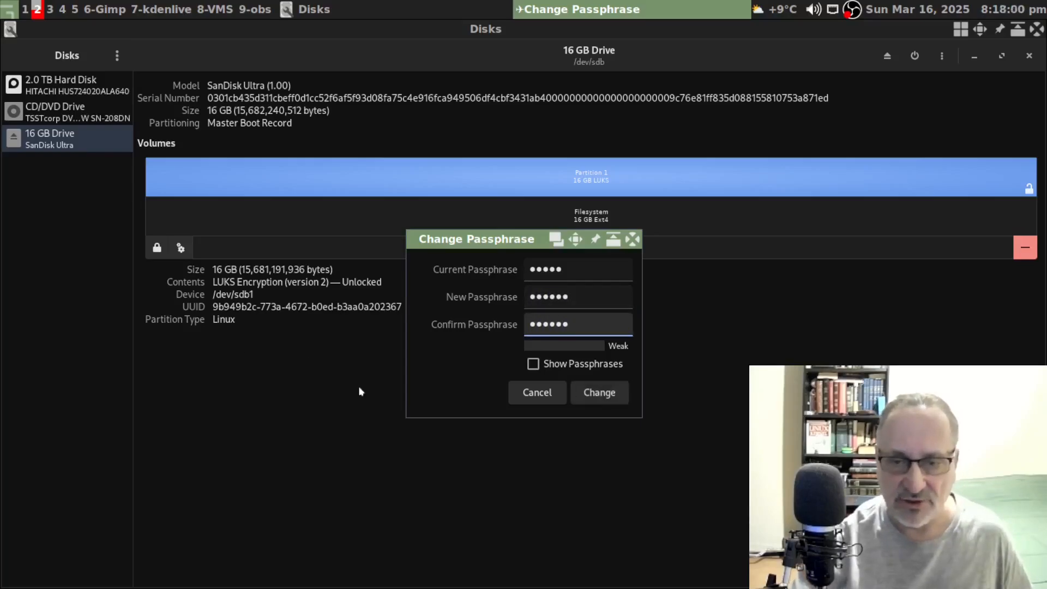
pyautogui.click(580, 402)
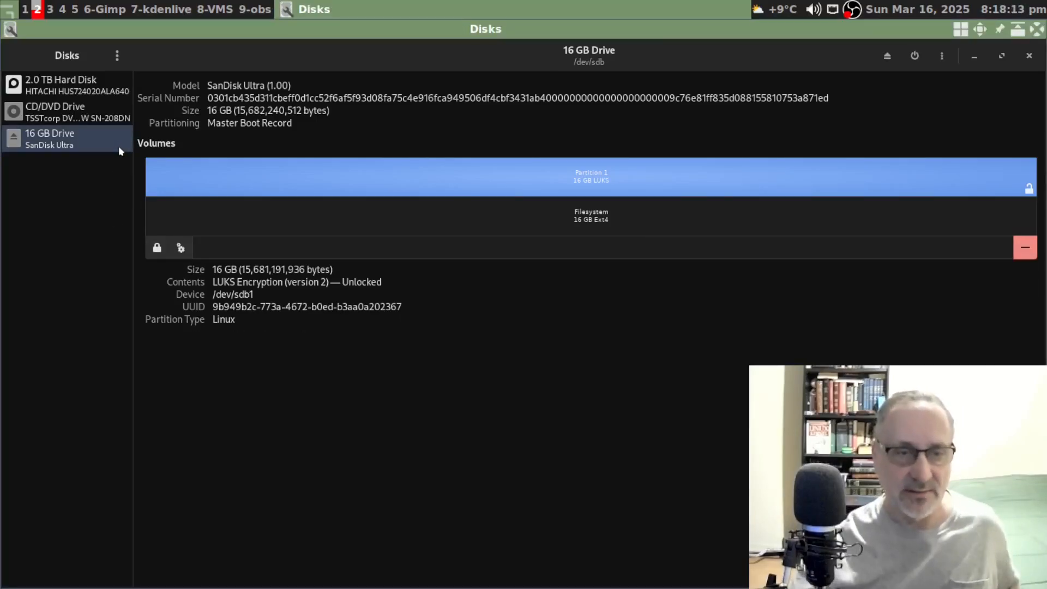
# - Lock the LUKS partition, then unlock it using the newly set passphrase
pyautogui.click(158, 248)
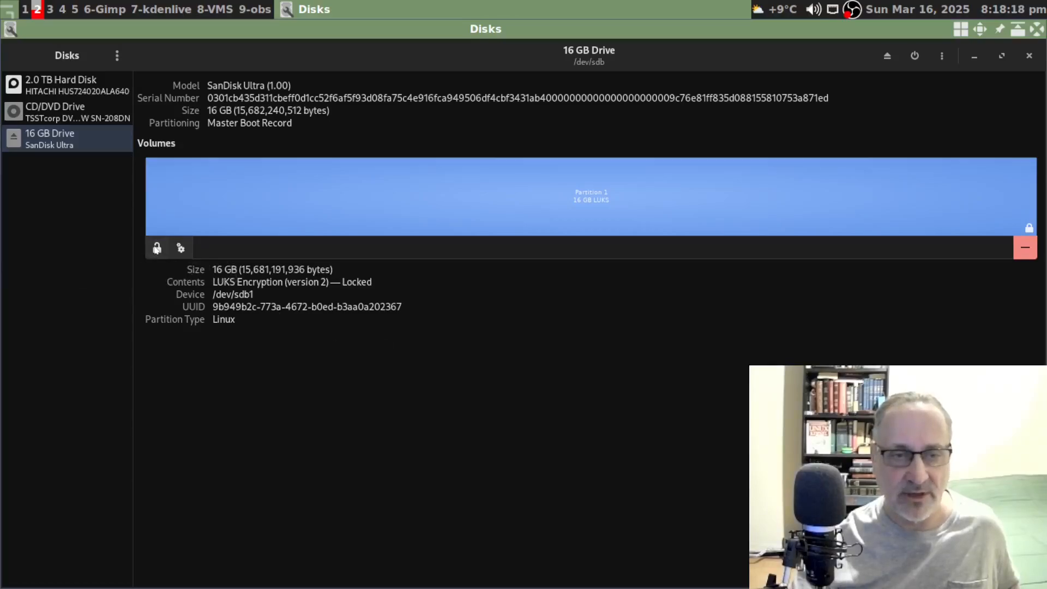
pyautogui.click(157, 249)
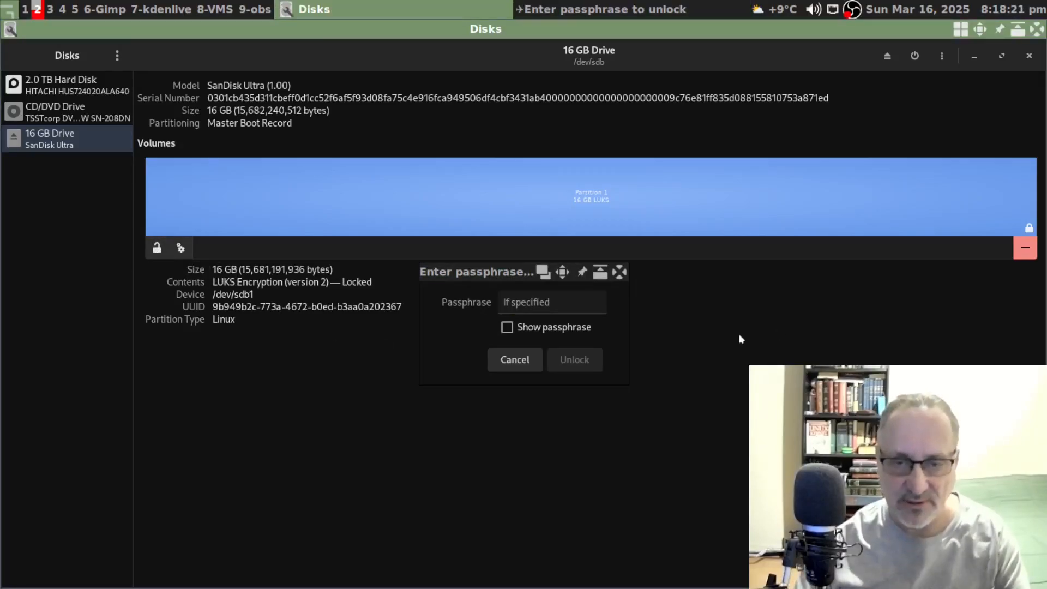
pyautogui.click(583, 312)
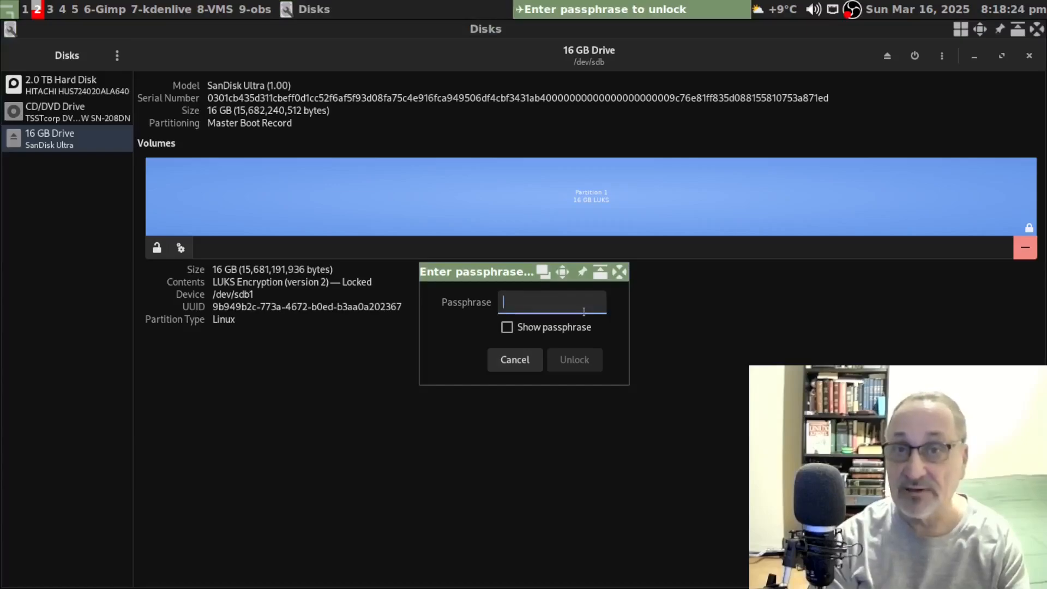
pyautogui.write('••••••')
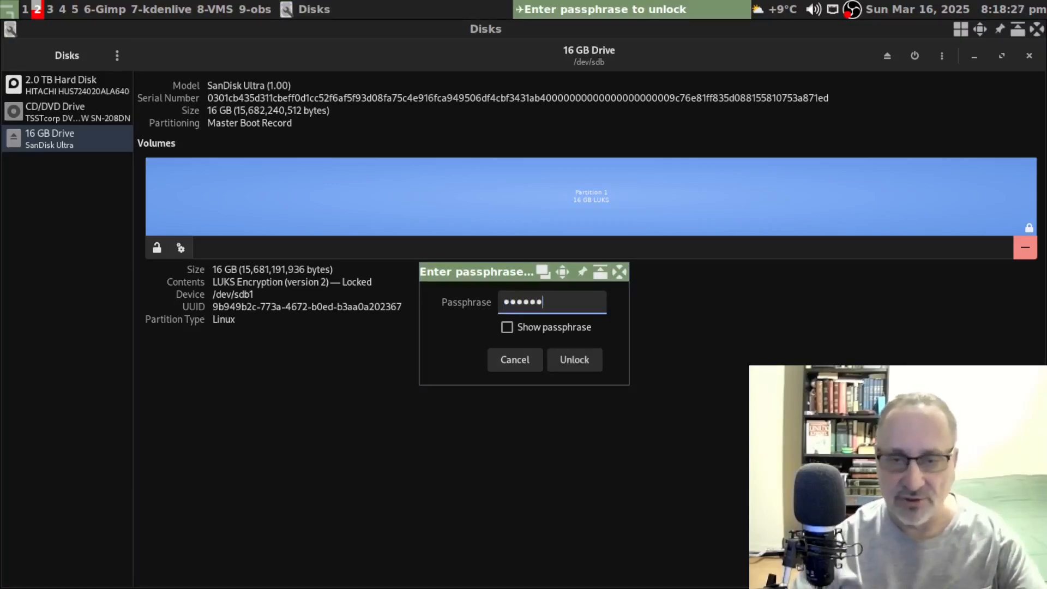
pyautogui.click(506, 327)
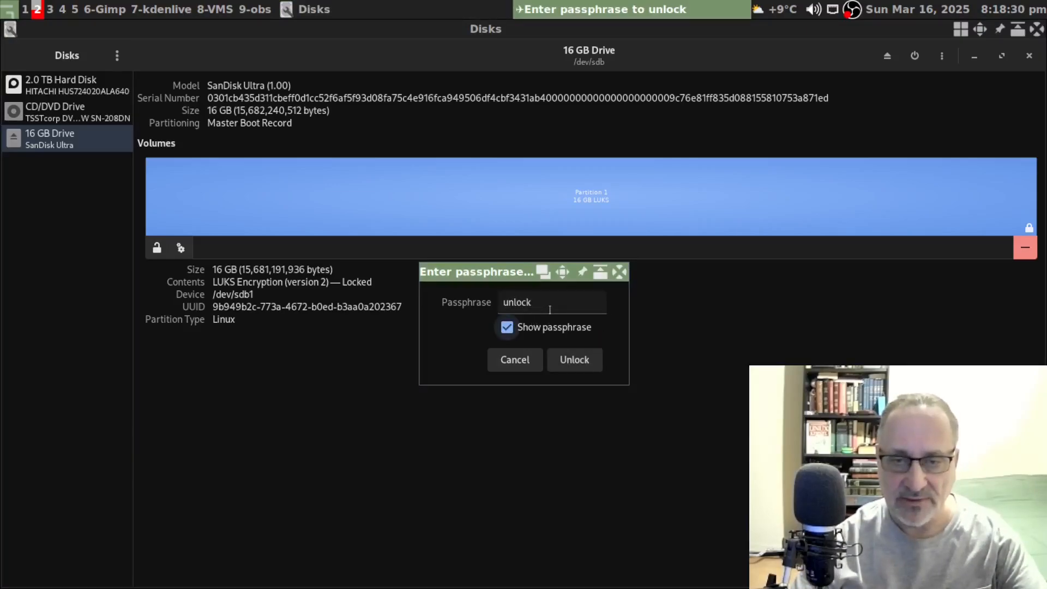
pyautogui.click(543, 330)
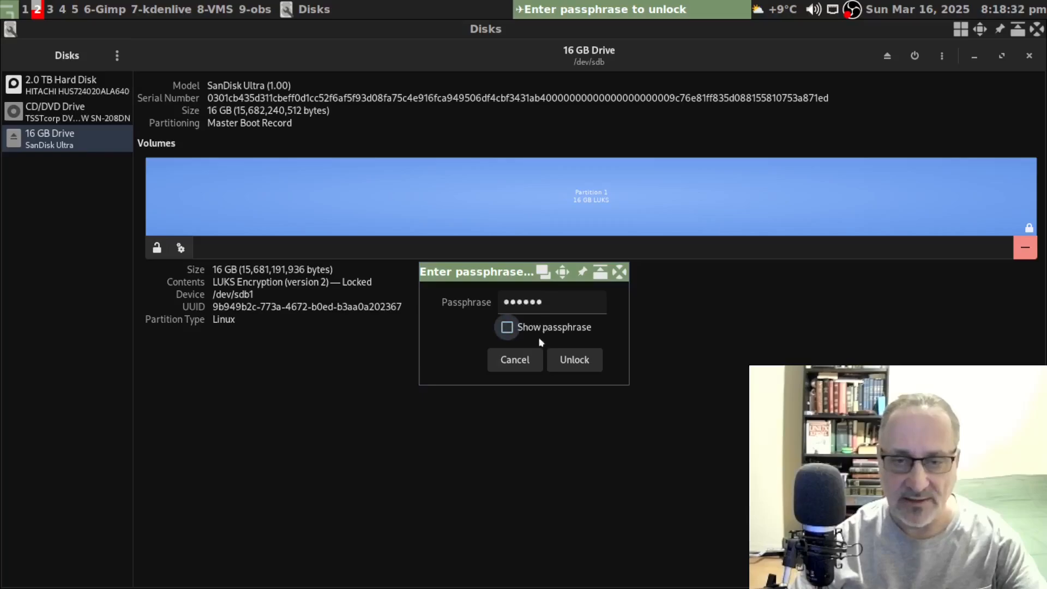
pyautogui.click(580, 368)
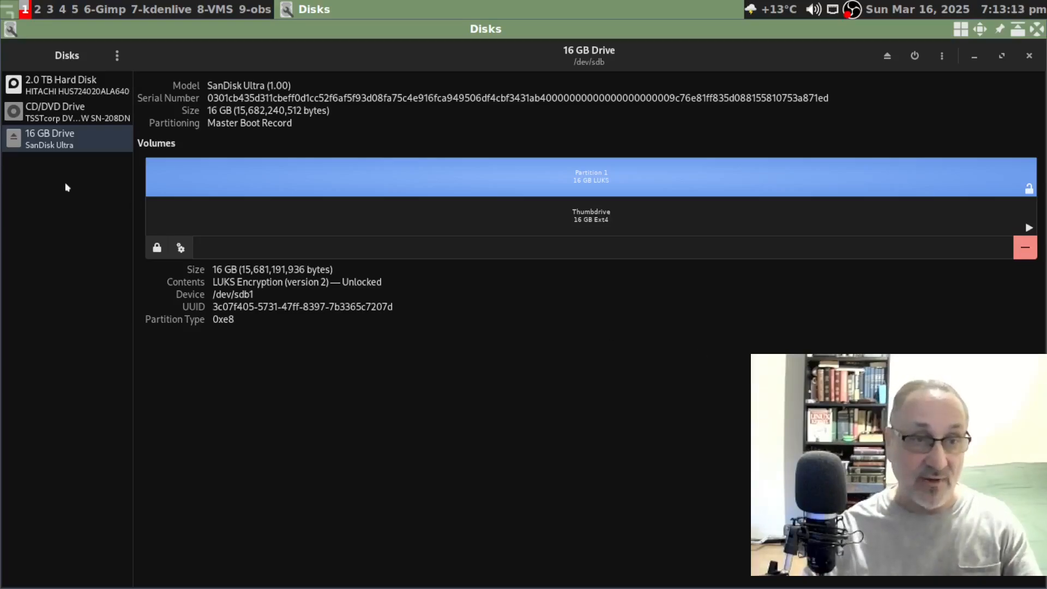
# - Inspect the 2.0 TB hard disk, then return to the 16 GB drive and open its drive menu
pyautogui.click(52, 92)
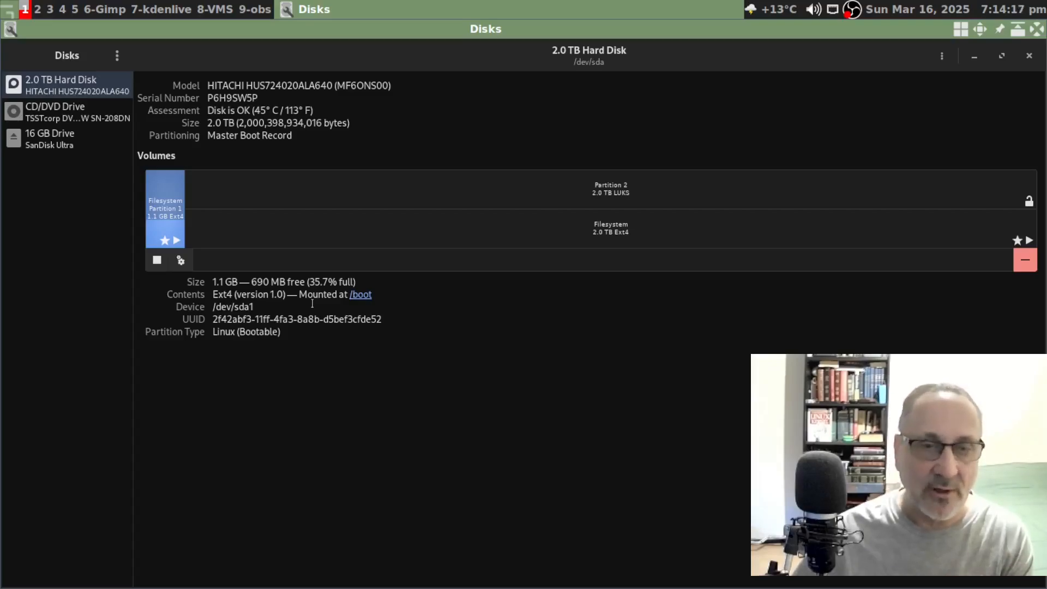
pyautogui.click(50, 146)
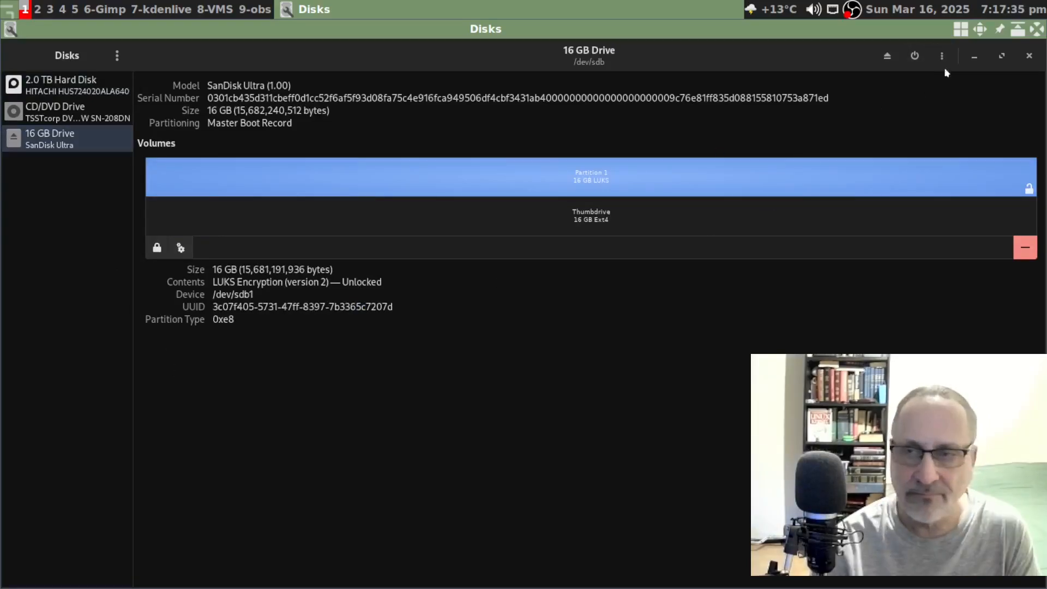
pyautogui.click(942, 55)
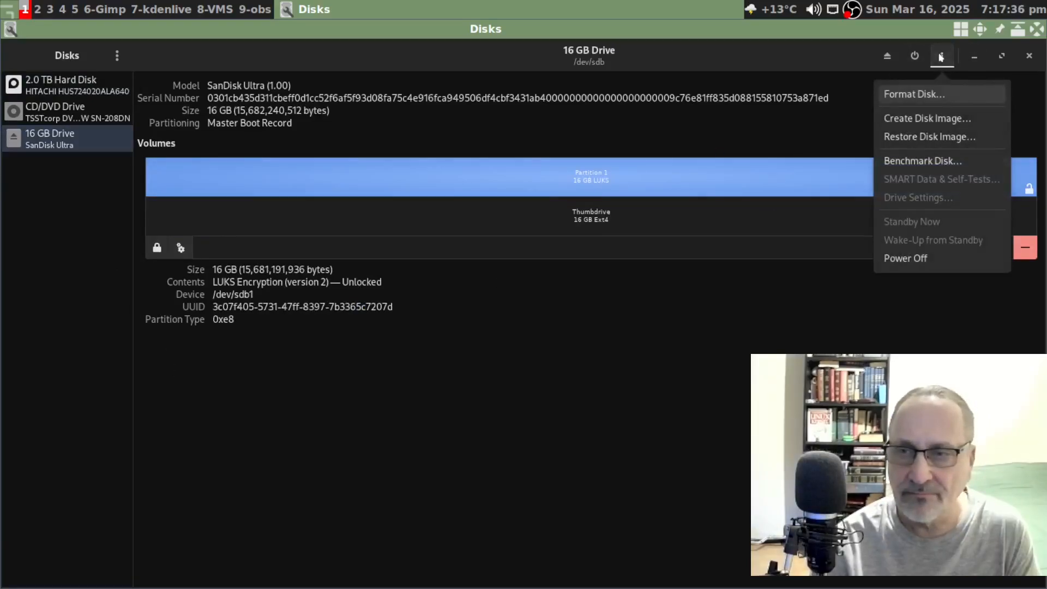
# - Wipe the entire 16 GB drive with a quick MBR Format Disk
pyautogui.click(912, 95)
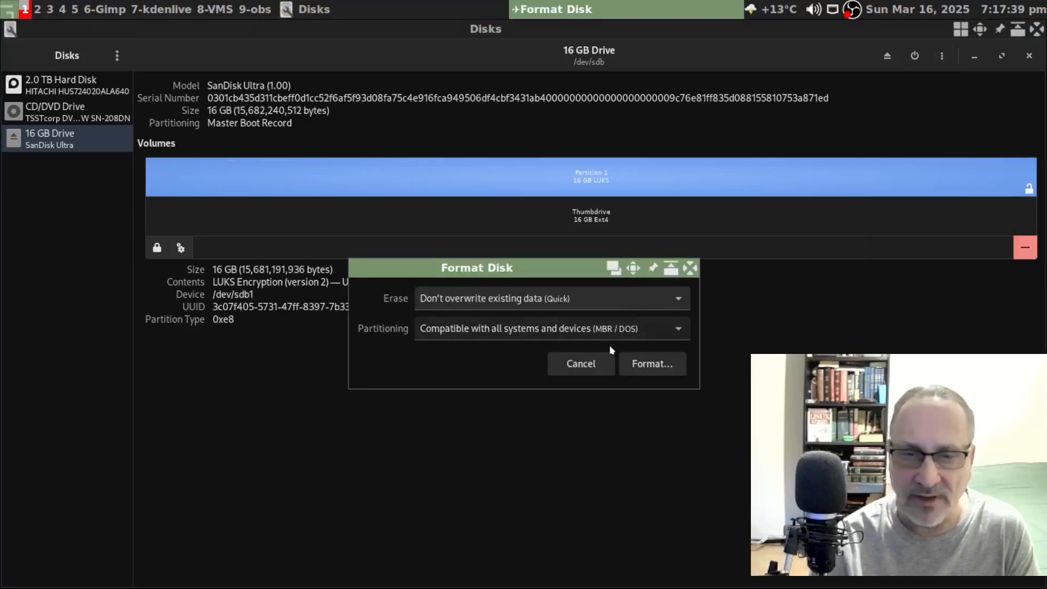
pyautogui.click(651, 364)
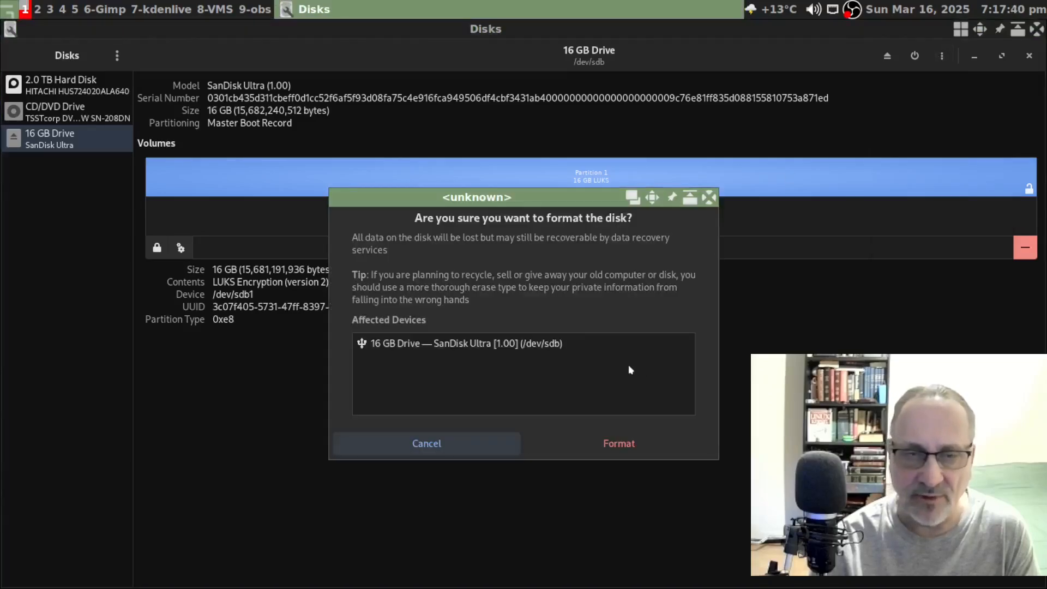
pyautogui.click(640, 443)
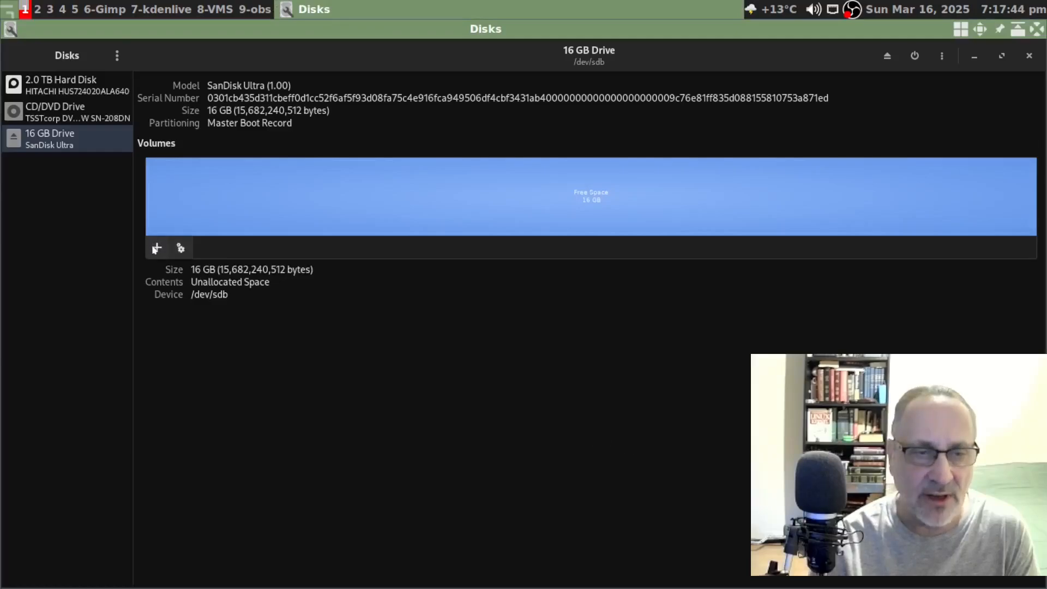
# - Create a full-size 15.7 GB FAT partition named Part-1 in the free space
pyautogui.click(157, 247)
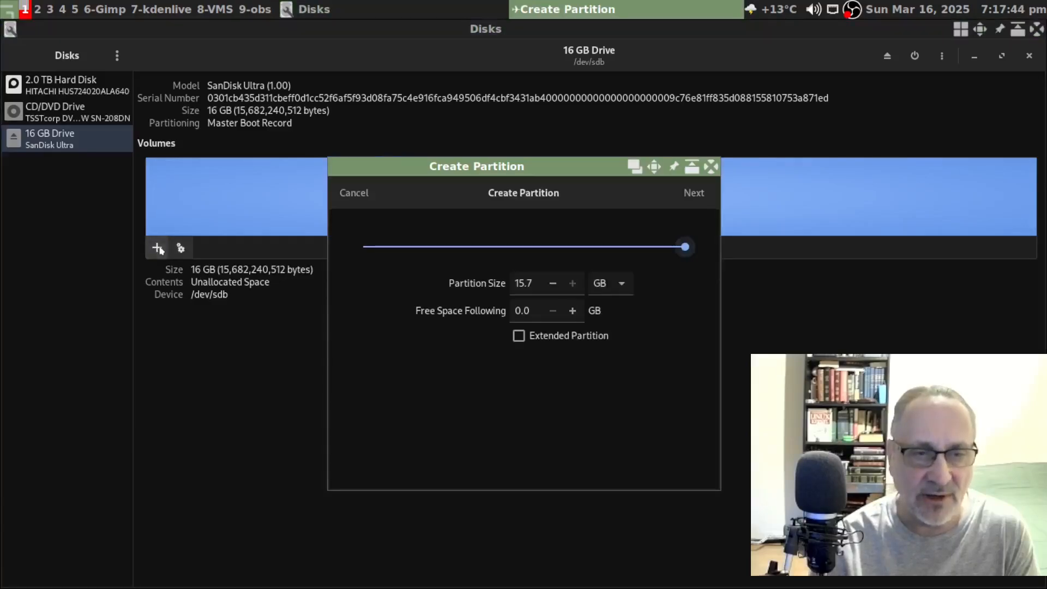
pyautogui.click(692, 194)
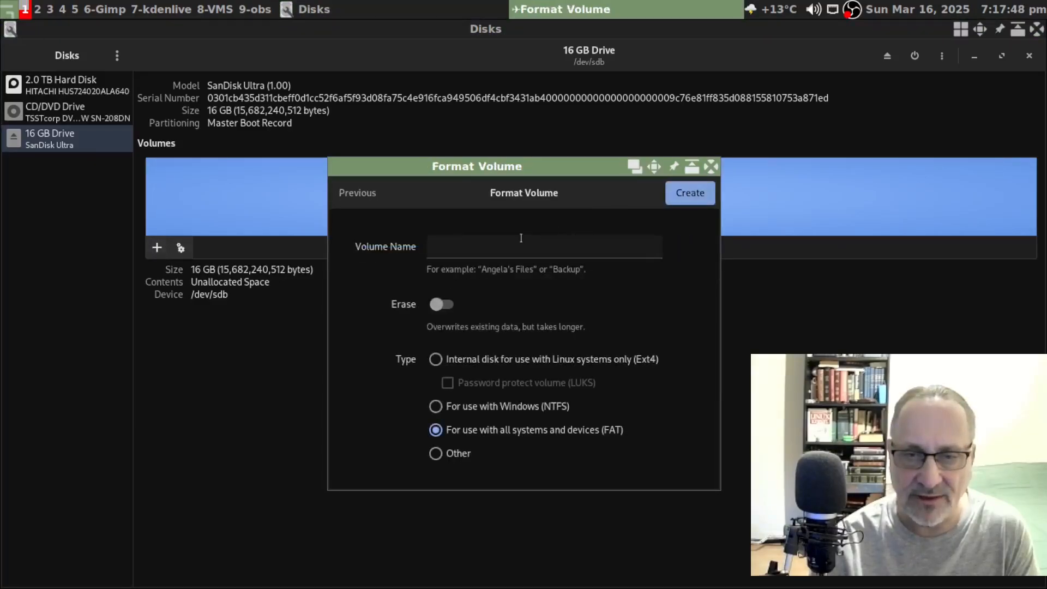
pyautogui.write('Part-1')
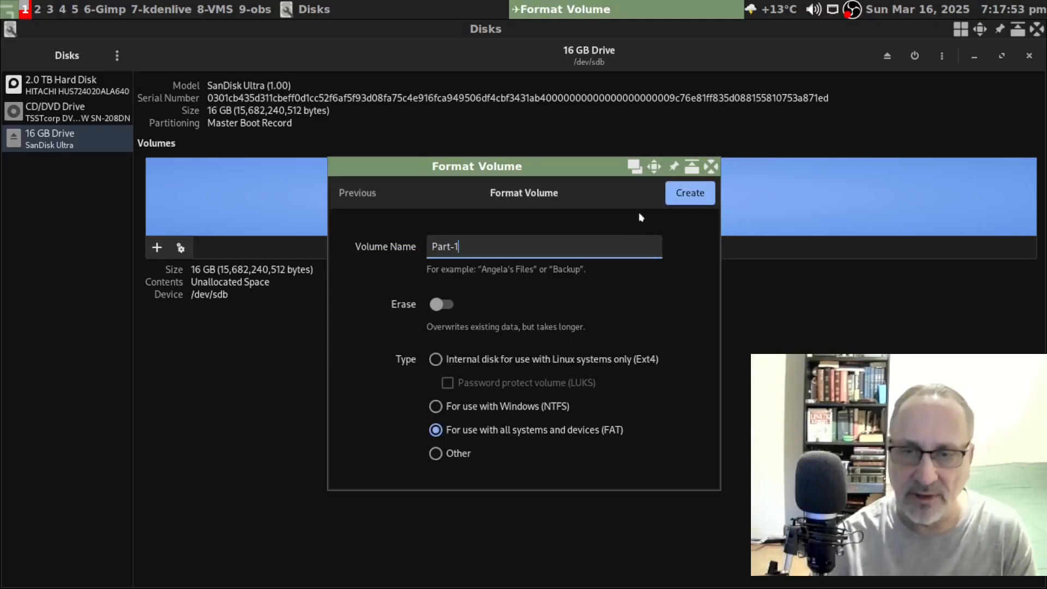
pyautogui.click(690, 193)
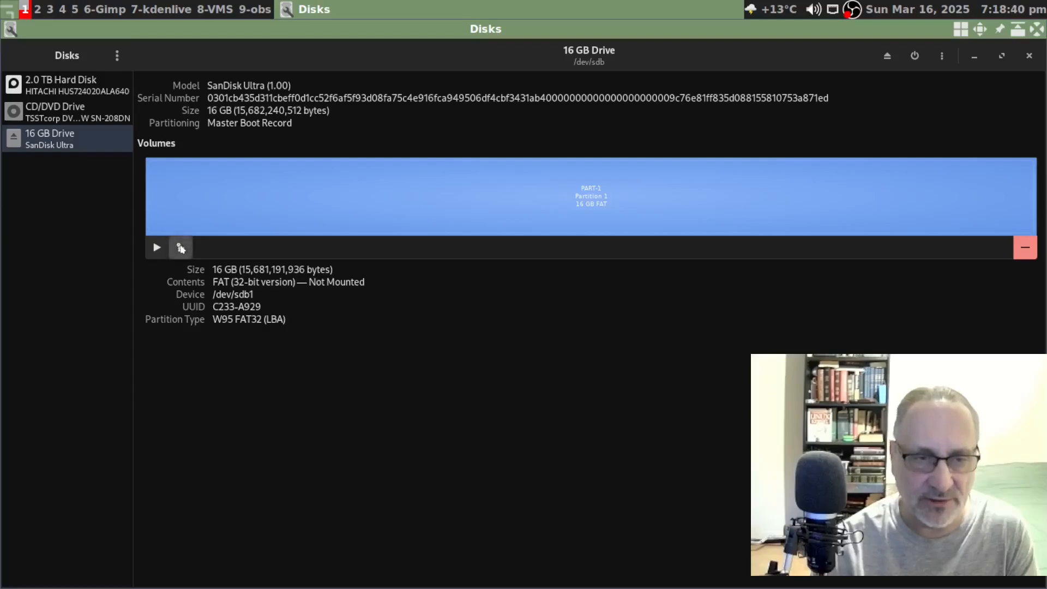
pyautogui.click(180, 247)
# - Resize PART-1 down to 8.7 GB, leaving 7.0 GB free after it
pyautogui.click(149, 367)
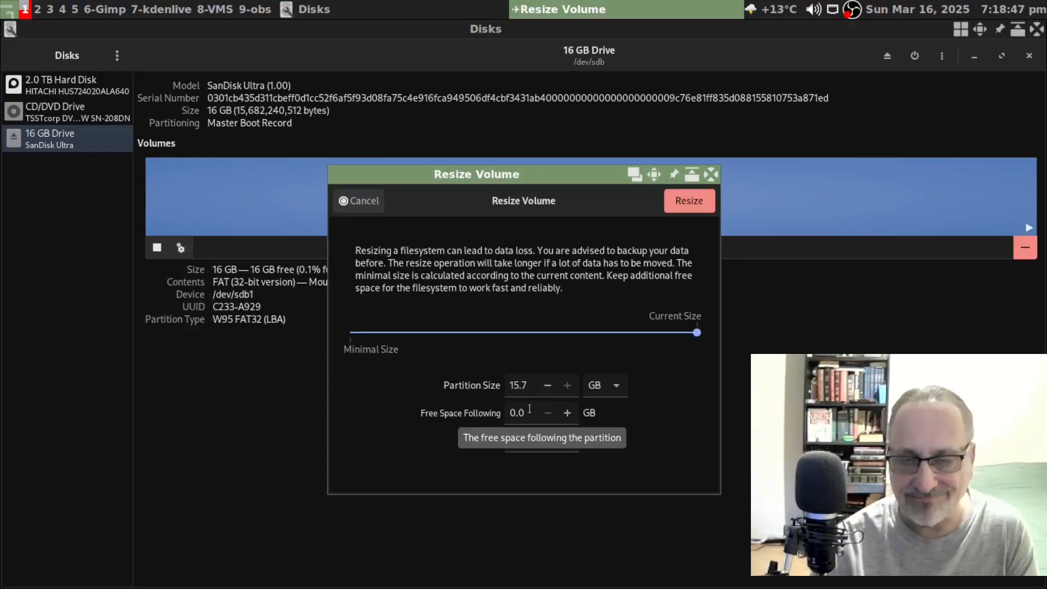
pyautogui.click(548, 386)
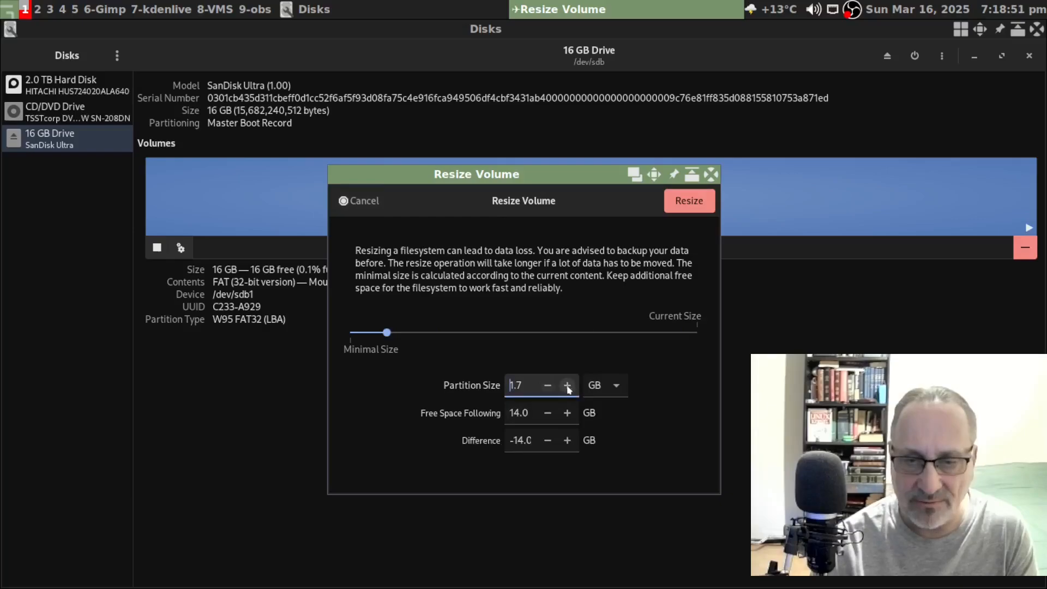
pyautogui.click(567, 385)
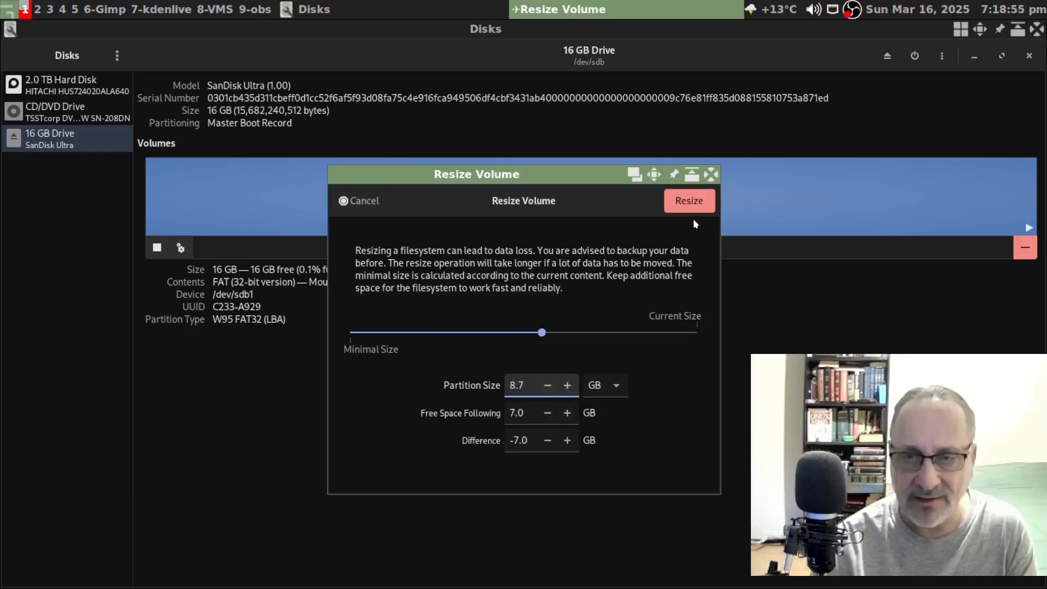
pyautogui.click(689, 202)
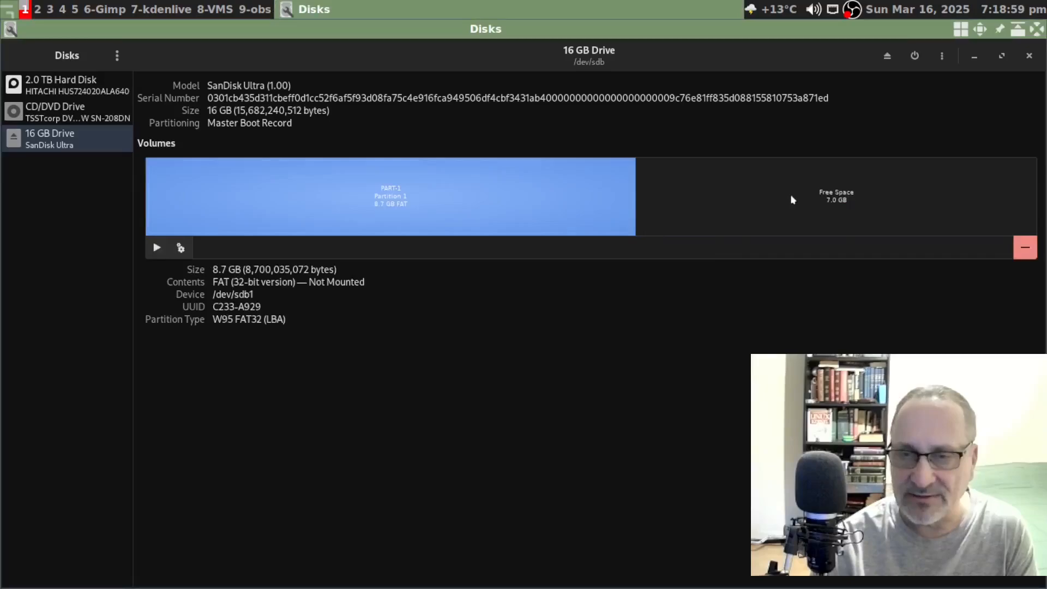
# - Fill the 7.0 GB free space with a full 6981 MB FAT partition named Part-2
pyautogui.click(723, 186)
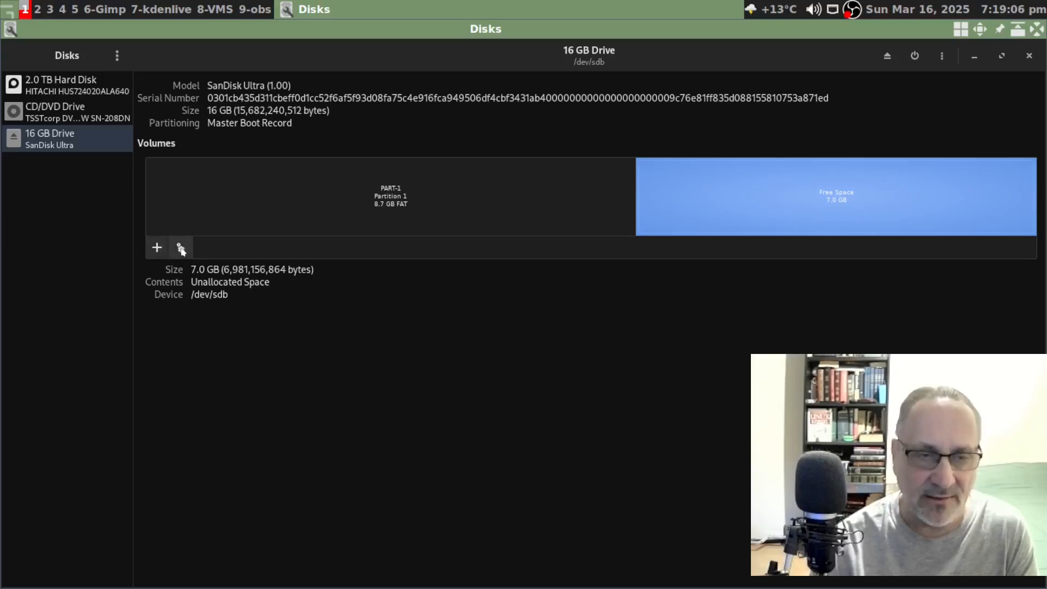
pyautogui.click(157, 249)
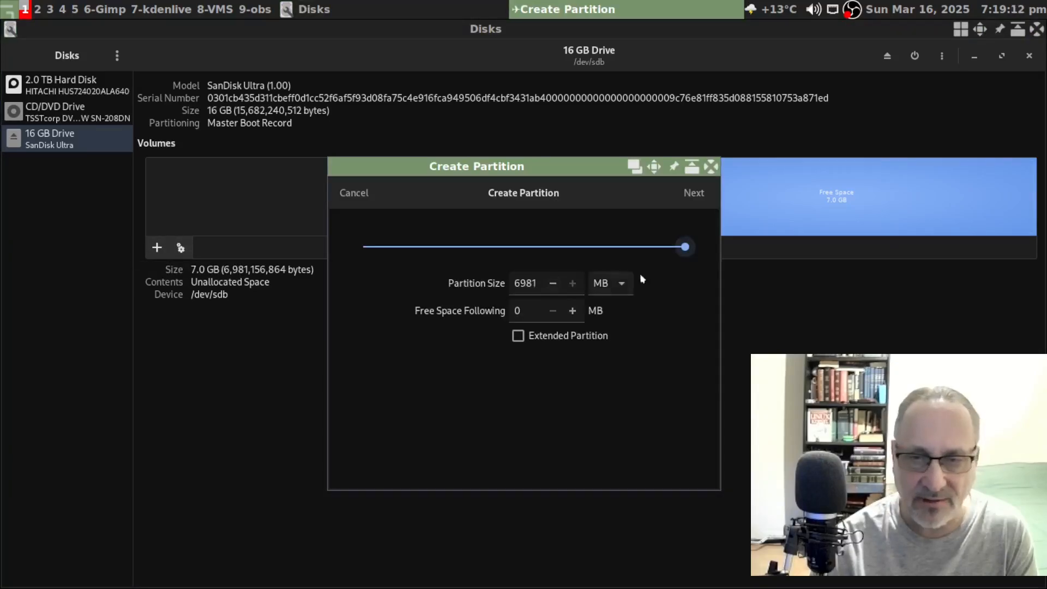
pyautogui.click(695, 194)
pyautogui.click(459, 252)
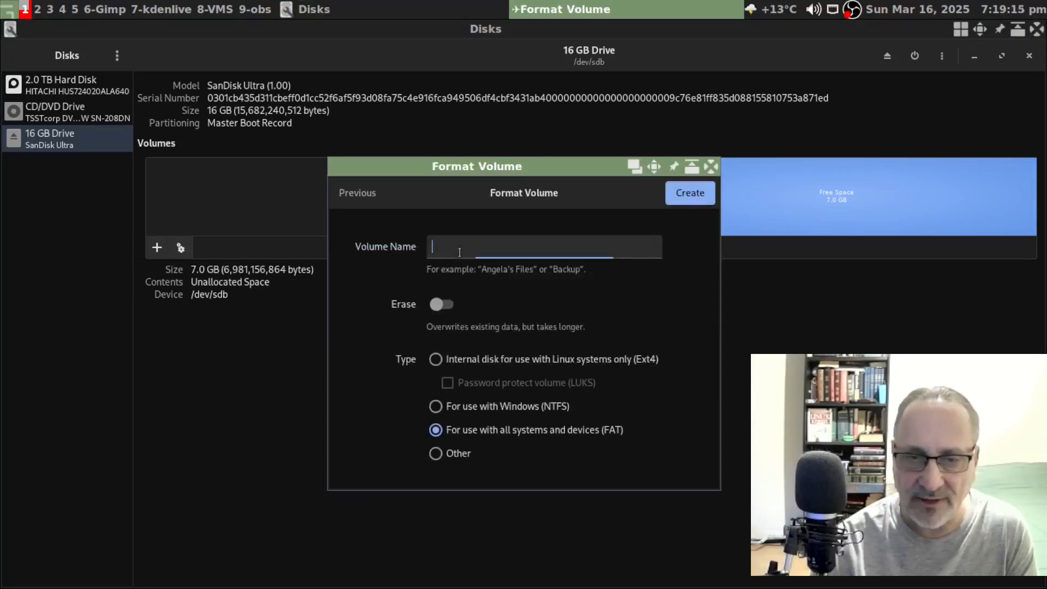
pyautogui.write('Part-2')
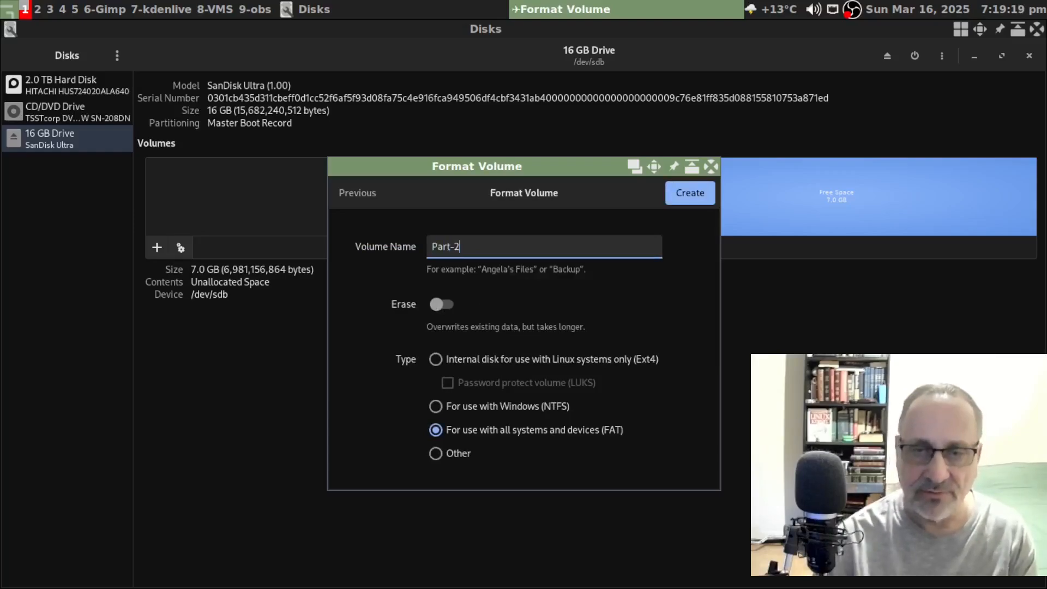
pyautogui.click(690, 196)
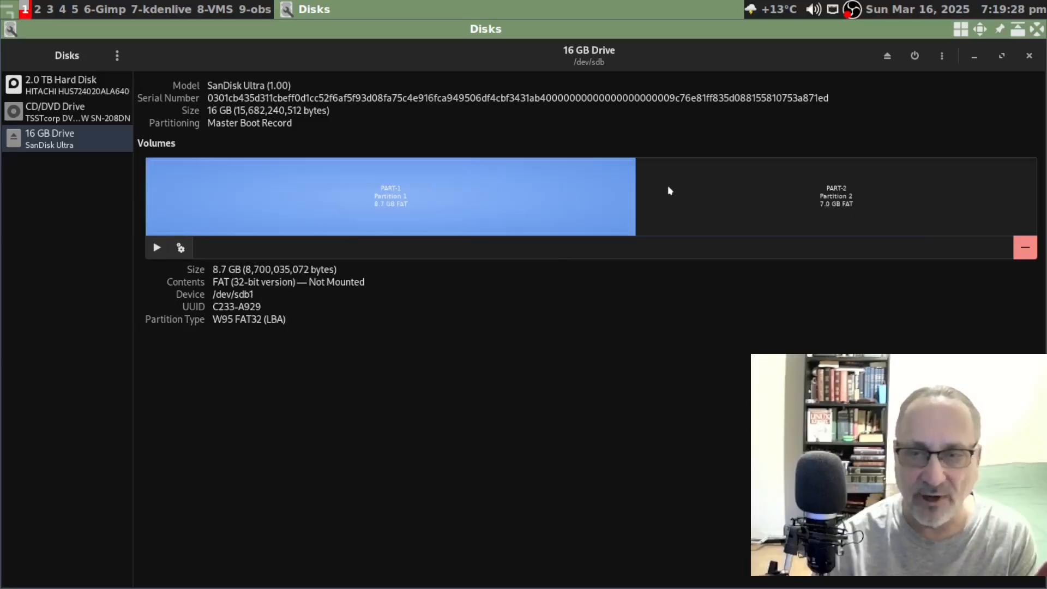
# - Check Partition 2's details, then open a PCManFM window from the desktop menu
pyautogui.click(670, 190)
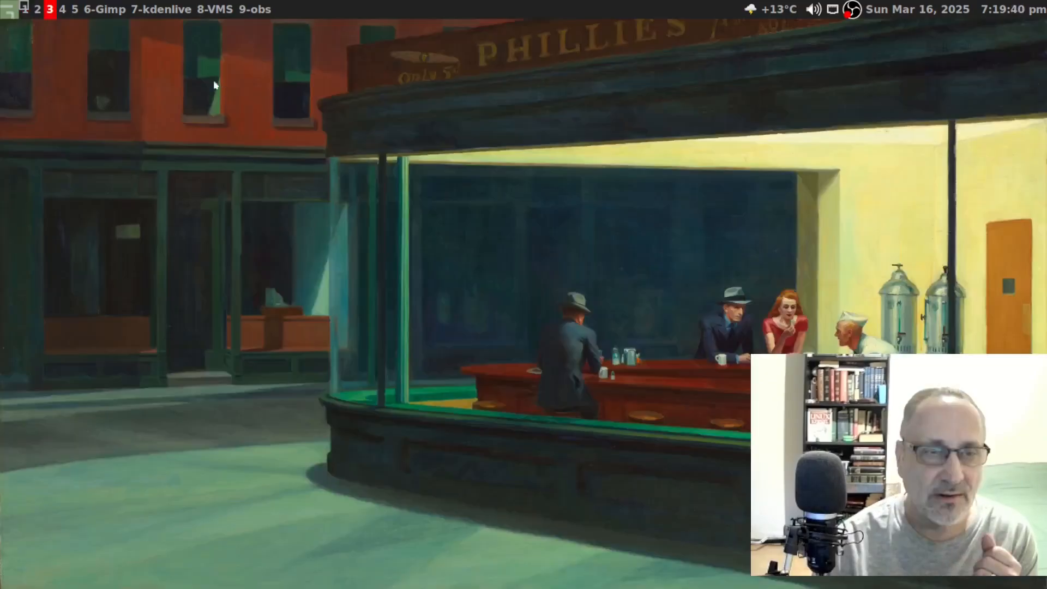
pyautogui.rightClick(239, 98)
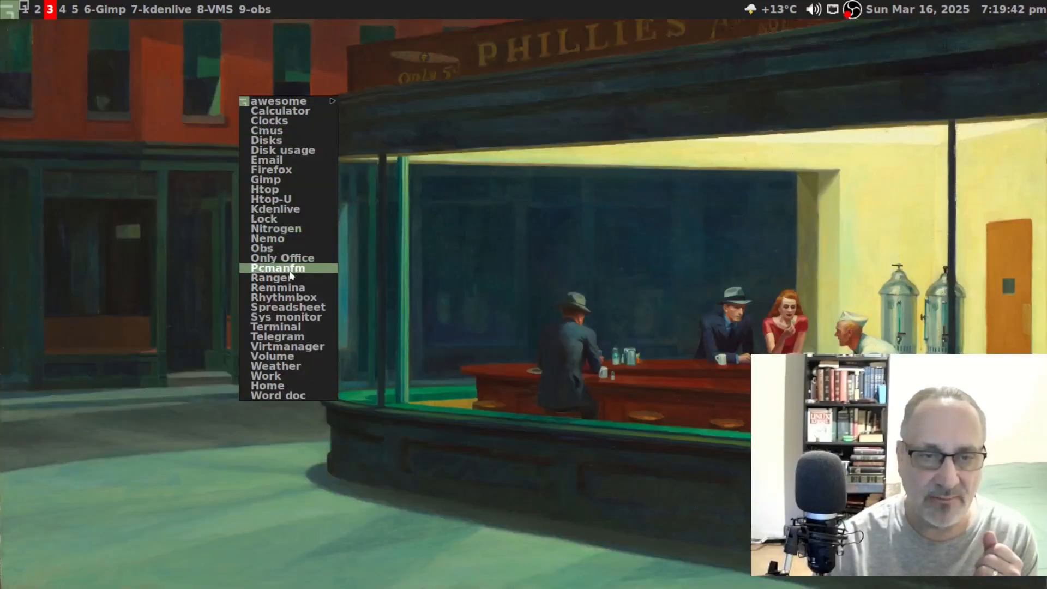
pyautogui.click(292, 269)
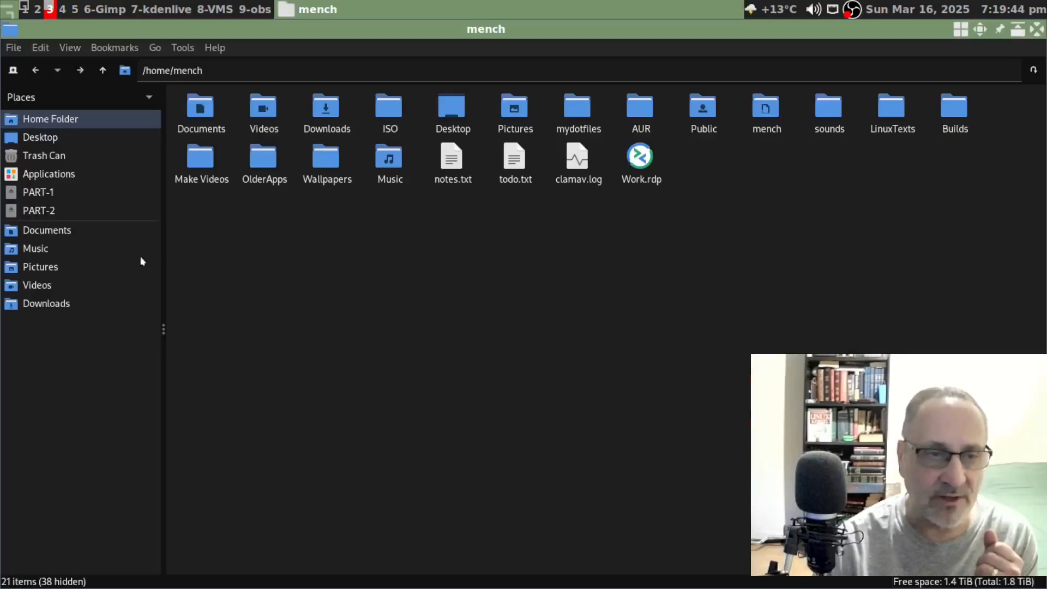
# - Open the empty PART-2 after PART-1 fails twice with D-Bus errors, then return to workspace 1
pyautogui.click(32, 195)
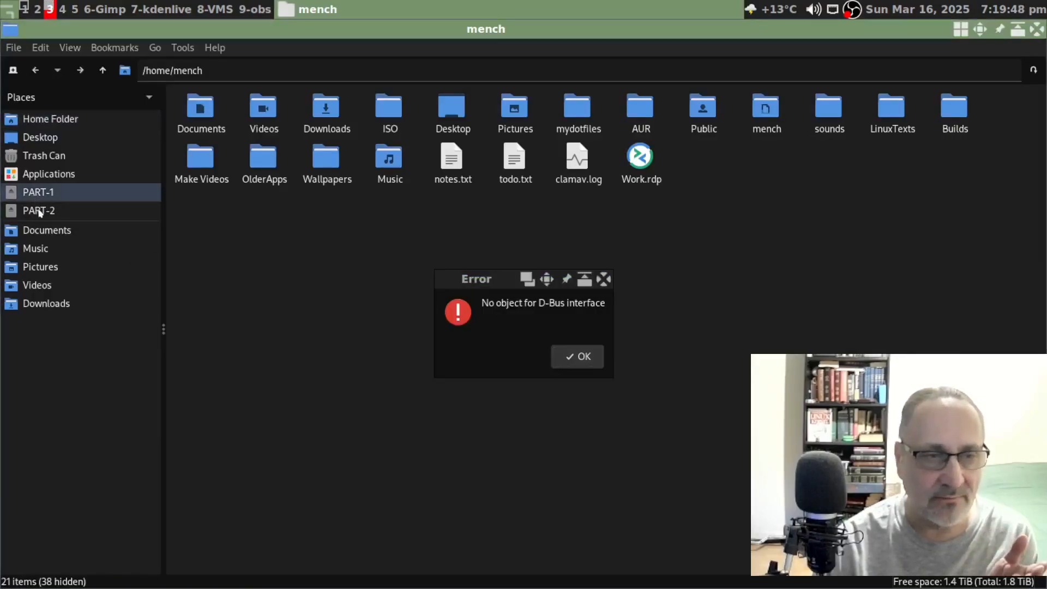
pyautogui.click(570, 360)
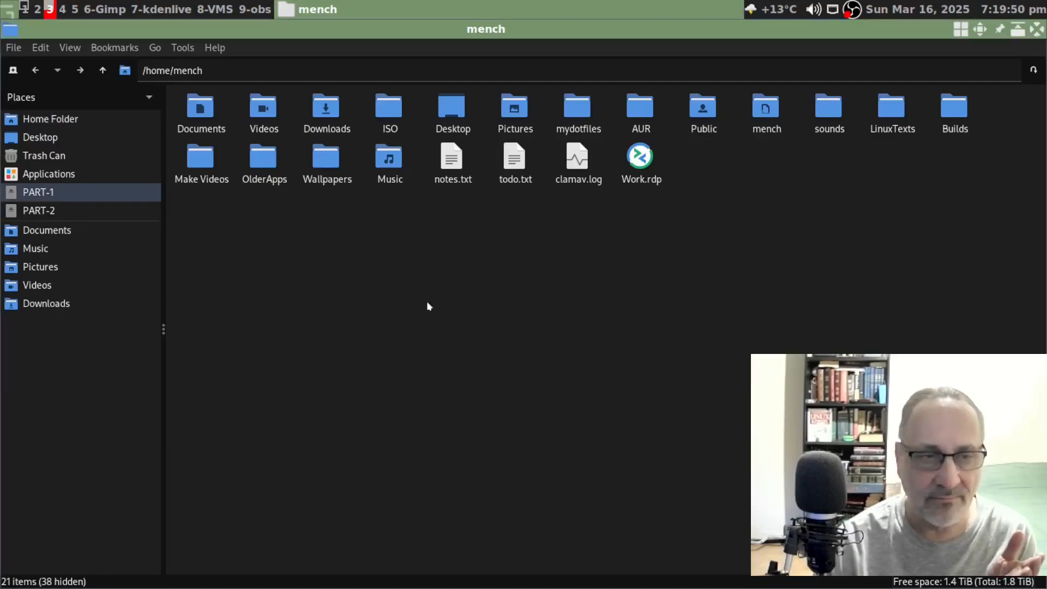
pyautogui.click(90, 211)
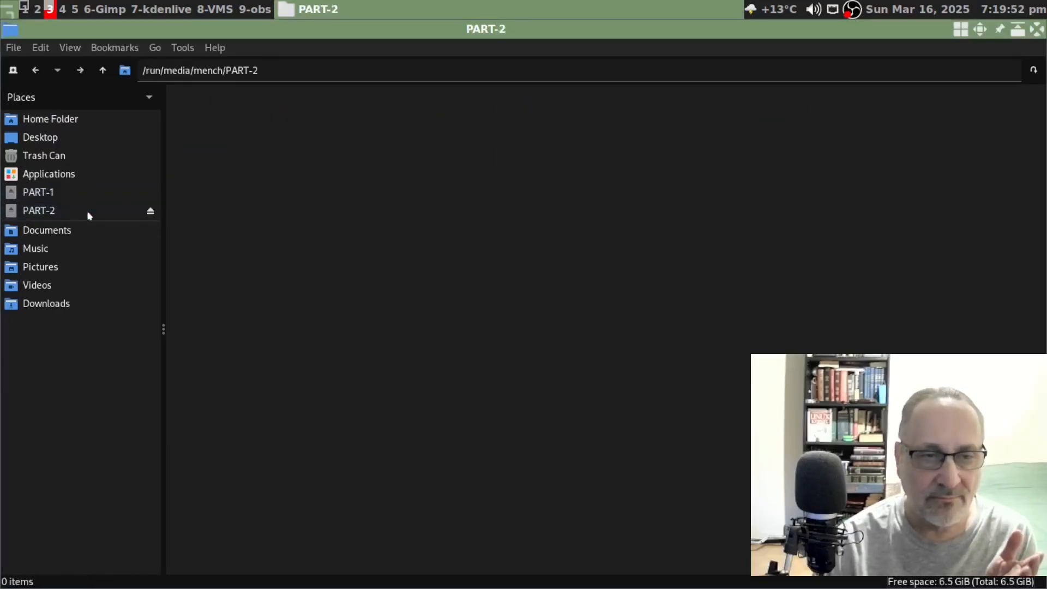
pyautogui.click(58, 191)
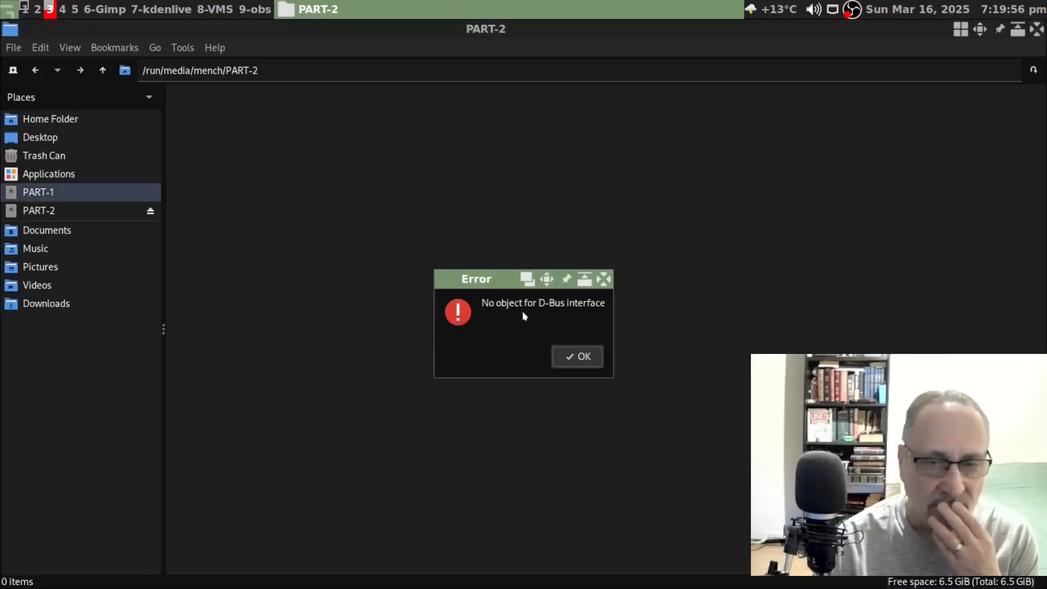
pyautogui.click(577, 357)
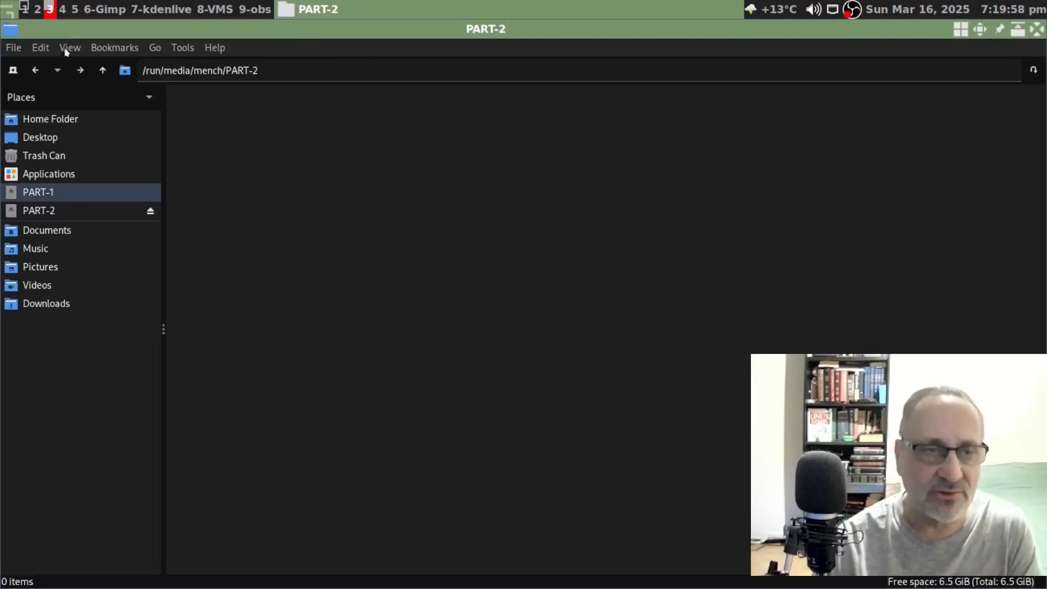
pyautogui.click(25, 8)
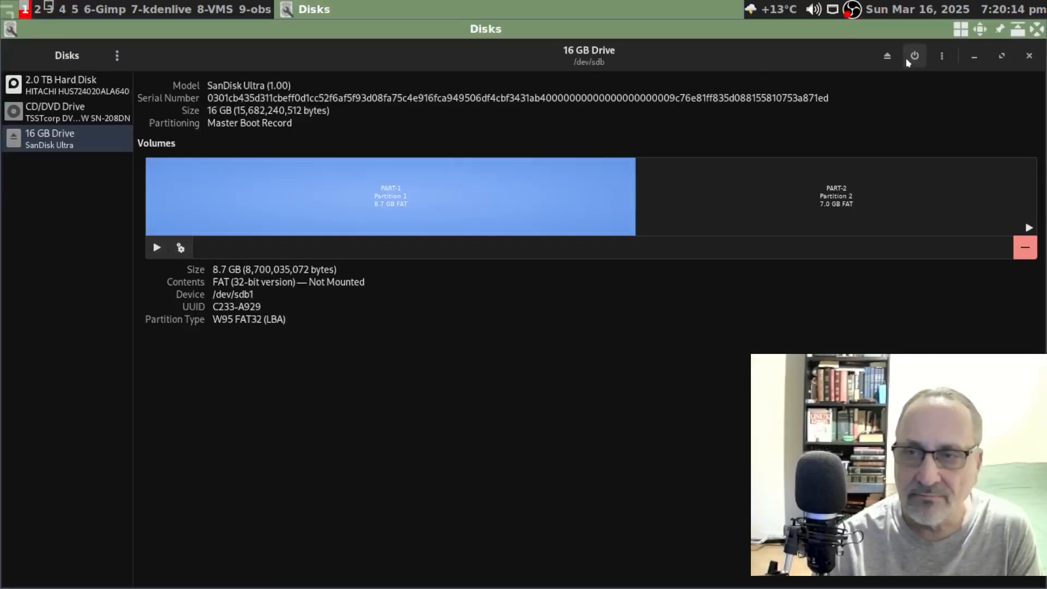
# - Power off the 16 GB drive, then launch PCManFM on workspace 4
pyautogui.click(914, 56)
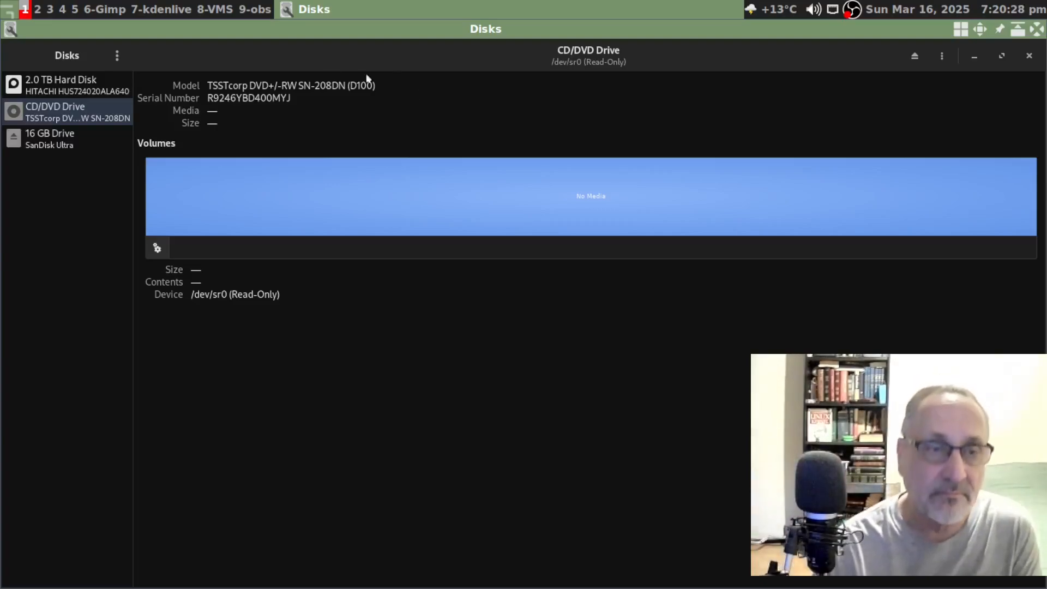
pyautogui.click(62, 9)
pyautogui.rightClick(229, 145)
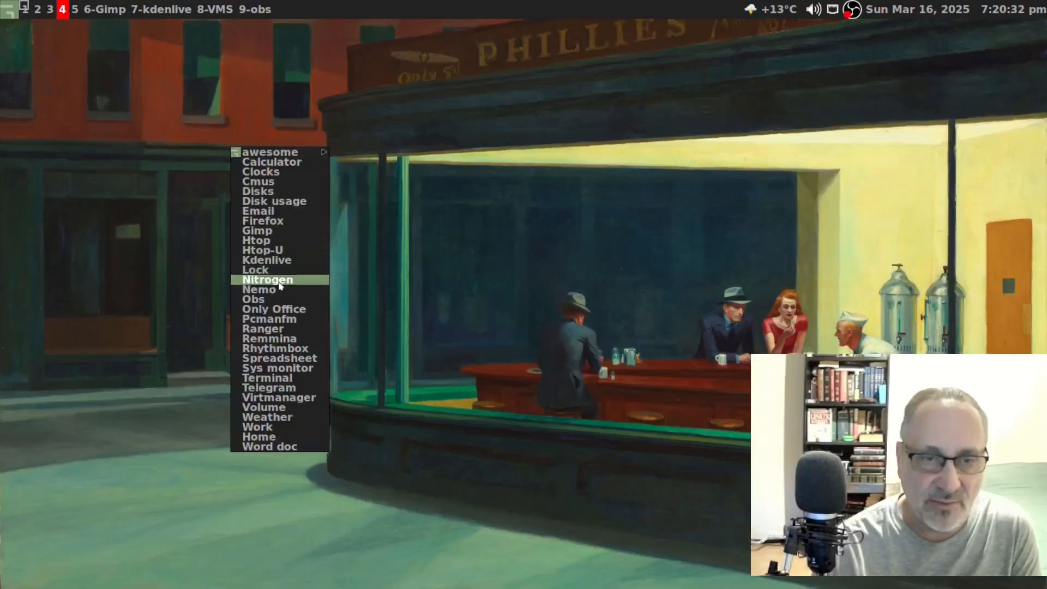
pyautogui.click(293, 324)
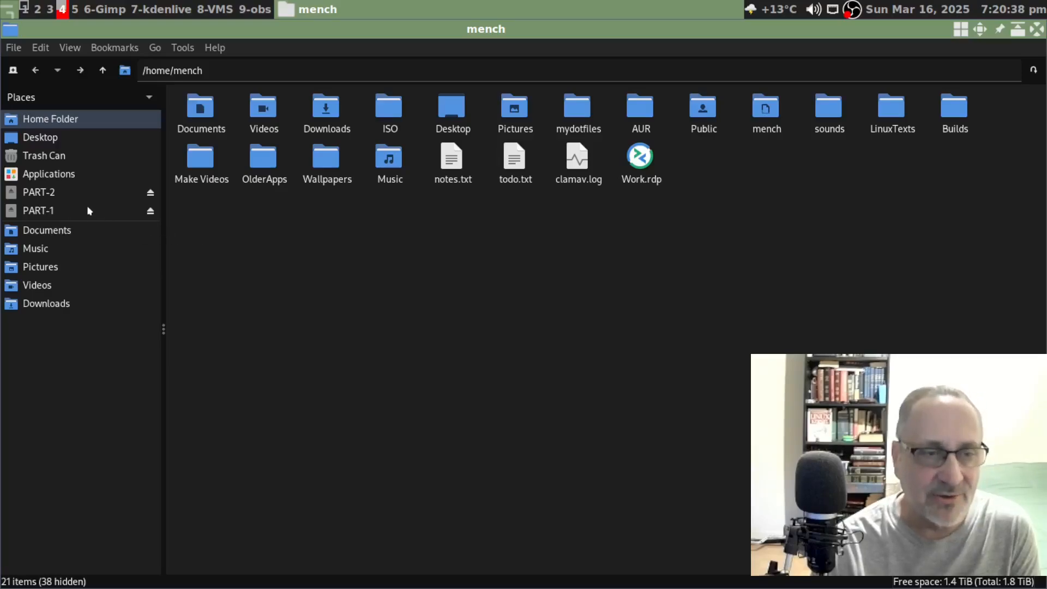
# - Create an empty test.txt on PART-2 and start typing its 'a test from partition 2' line
pyautogui.click(60, 211)
pyautogui.click(59, 194)
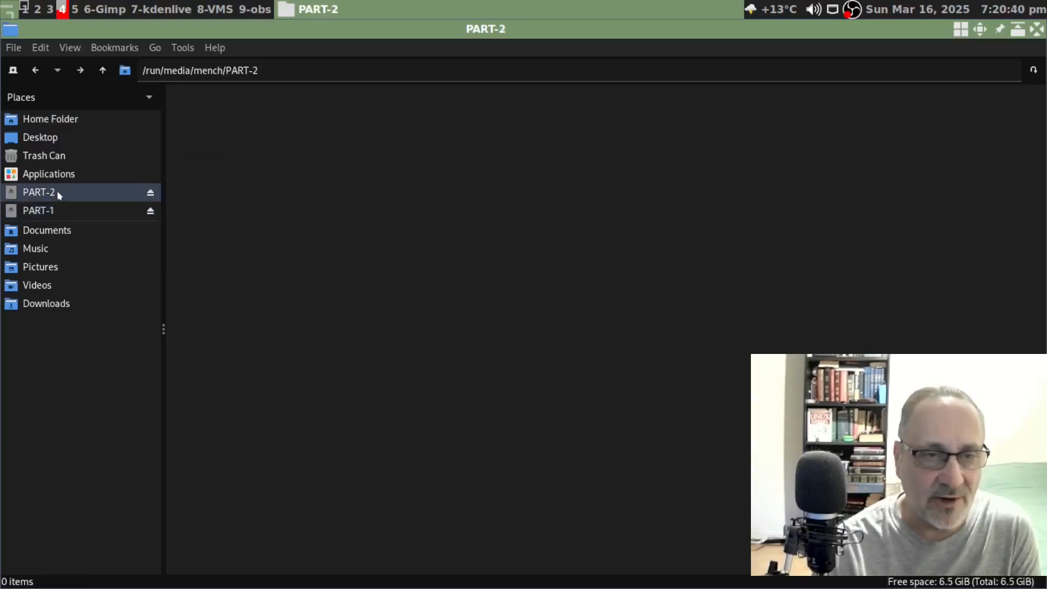
pyautogui.rightClick(263, 134)
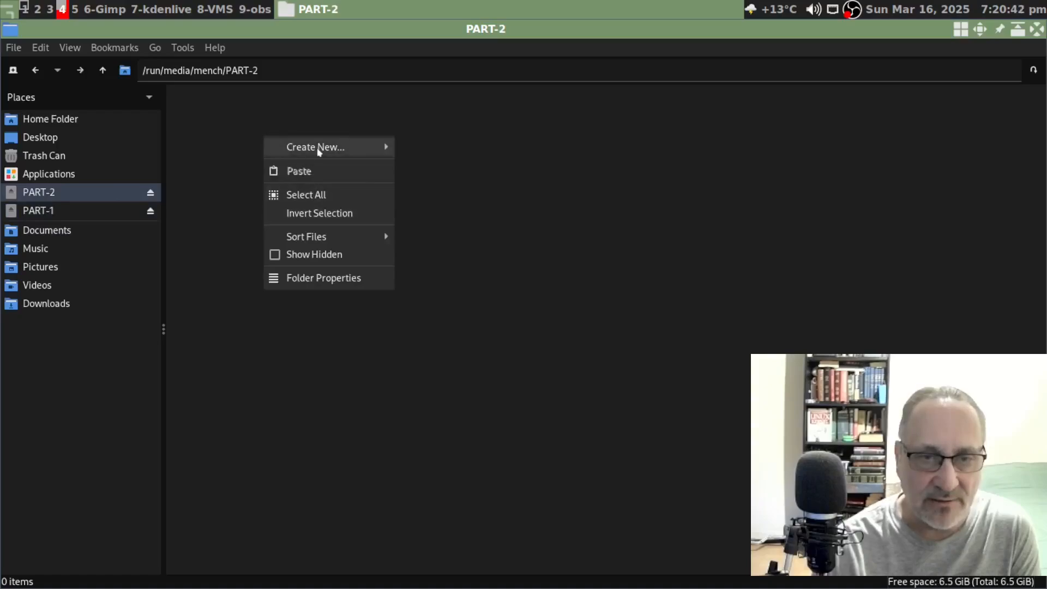
pyautogui.moveTo(286, 147)
pyautogui.click(436, 171)
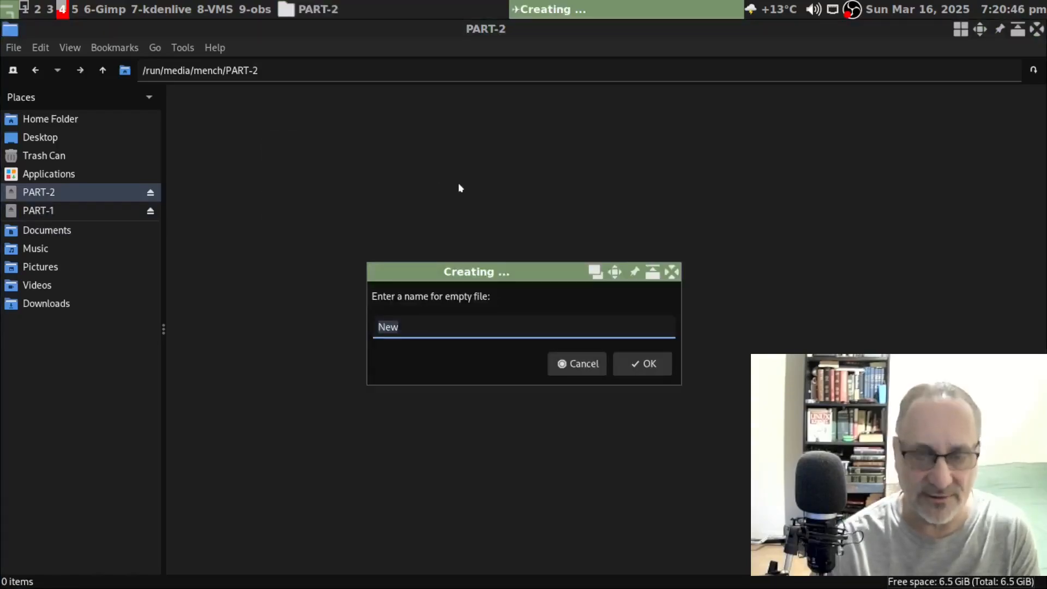
pyautogui.write('test.t')
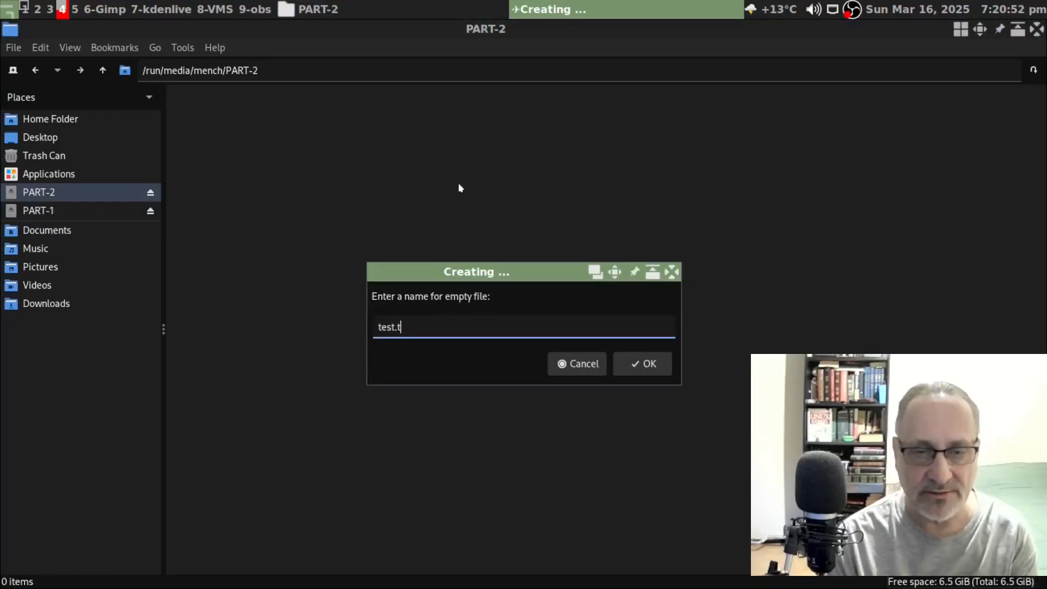
pyautogui.write('xt')
pyautogui.press('Return')
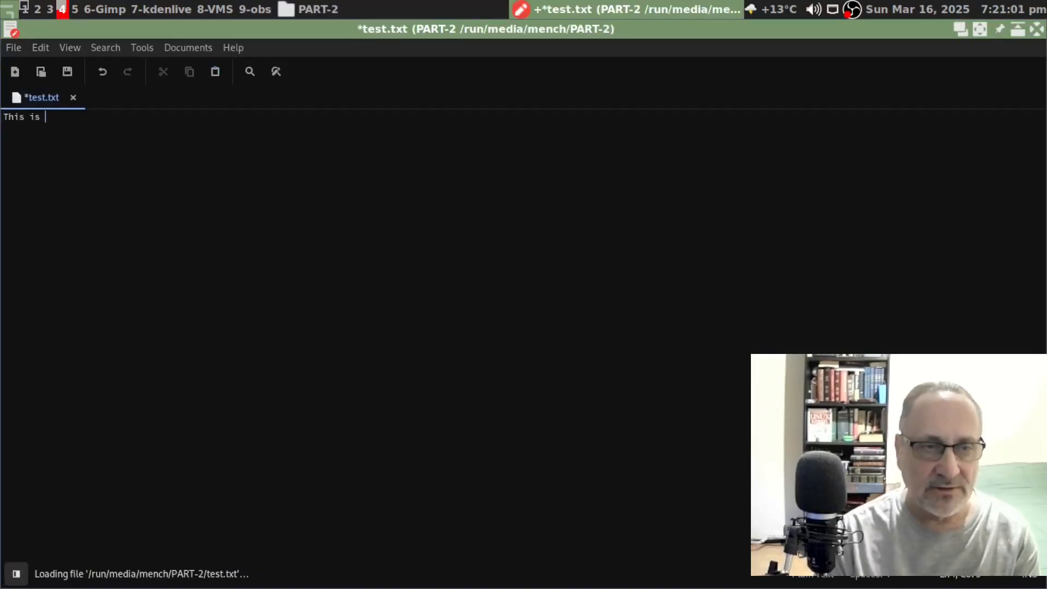
pyautogui.write('a te')
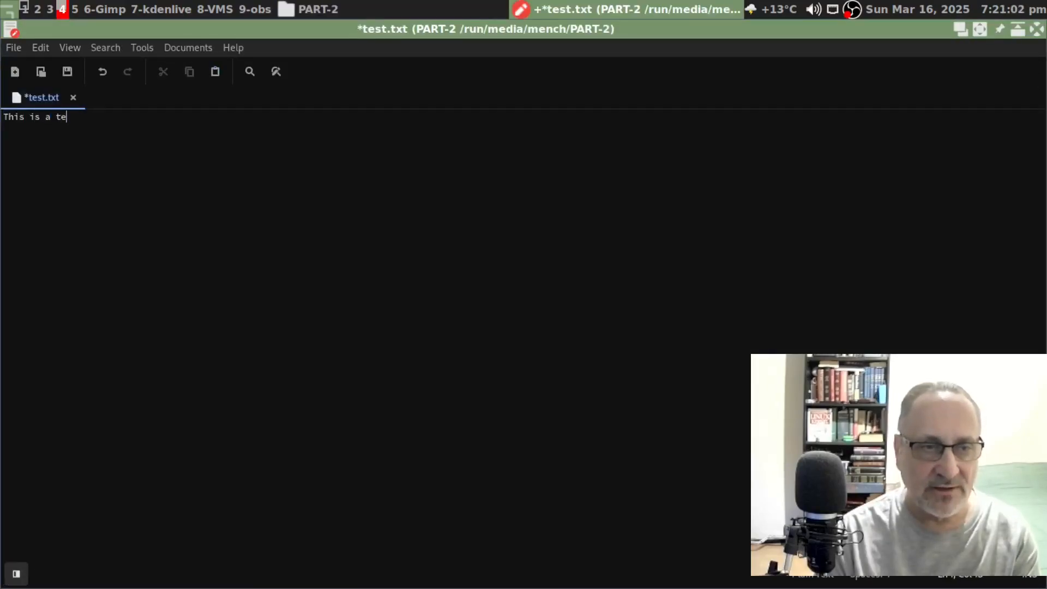
pyautogui.write('st from partit')
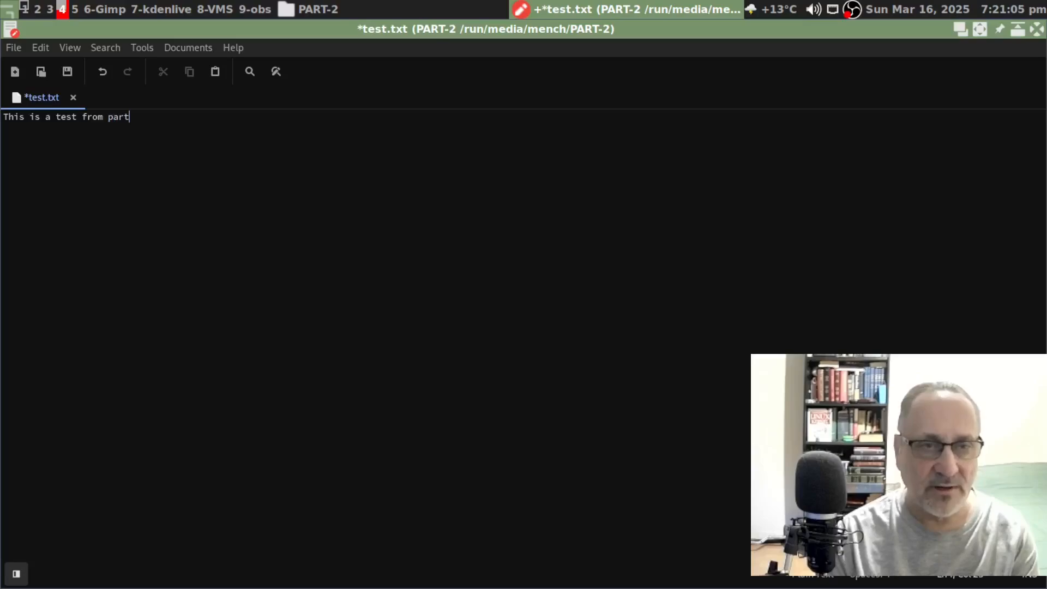
pyautogui.write('ion 2')
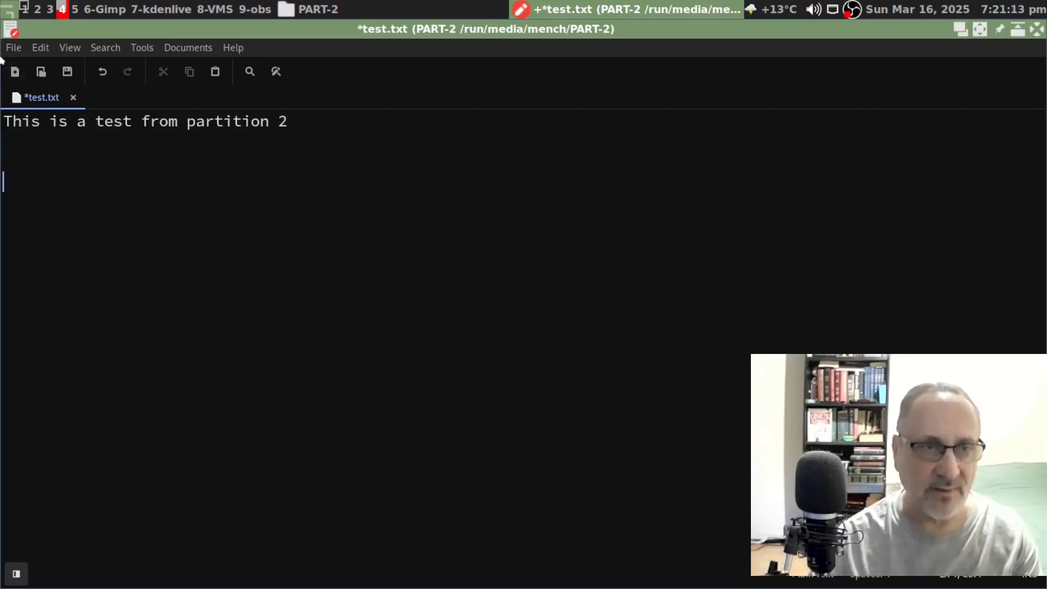
# - Finish test.txt with the line 'This is a test from partition 2'
pyautogui.hotkey('alt', 'f')
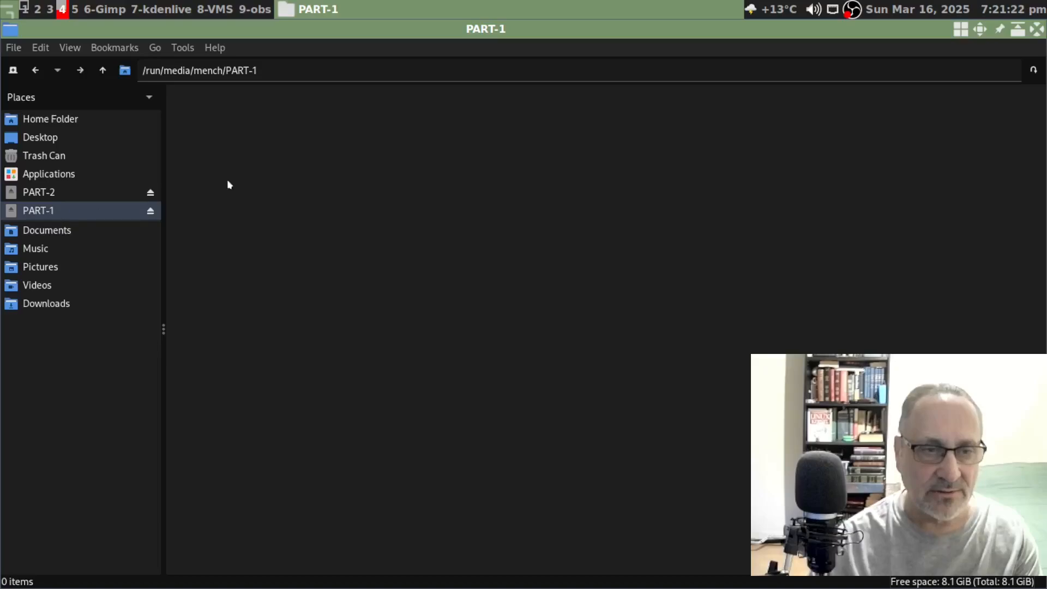
# - Create an empty Test.txt on PART-1 and open it in the Text Editor
pyautogui.rightClick(227, 181)
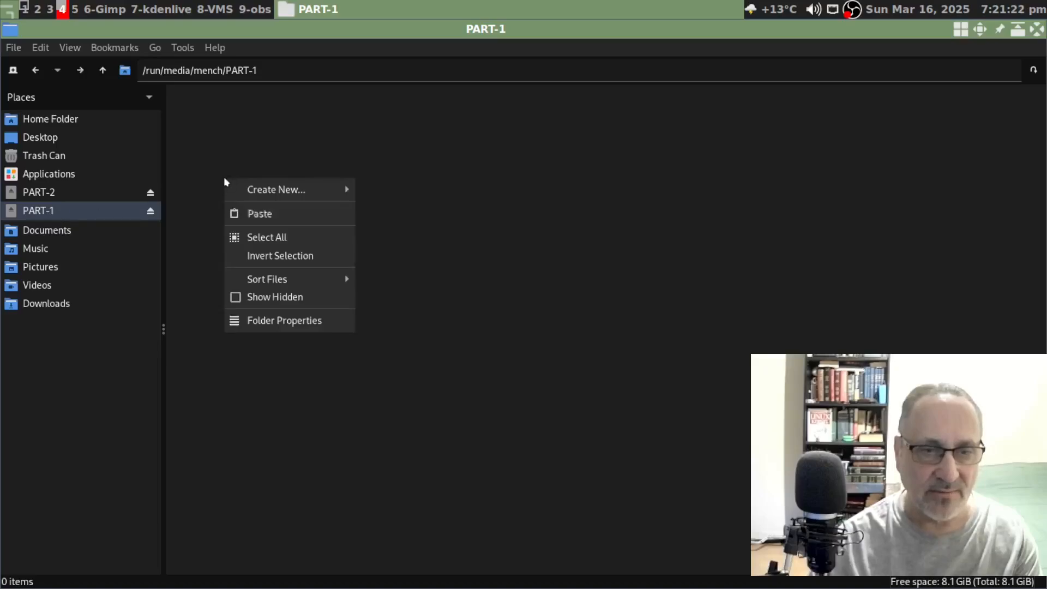
pyautogui.moveTo(288, 188)
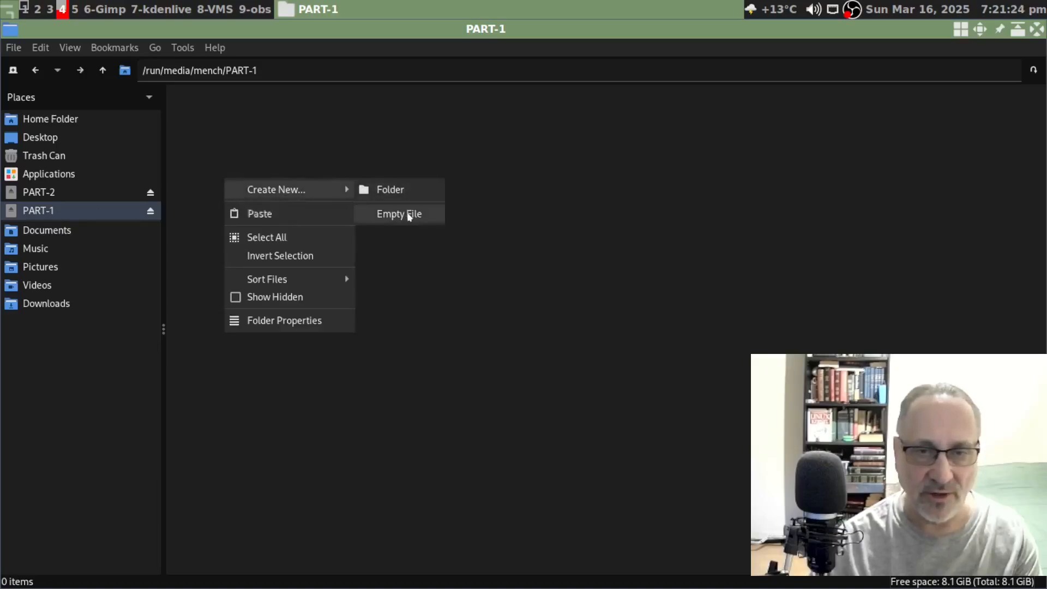
pyautogui.click(409, 213)
pyautogui.write('Test.txt')
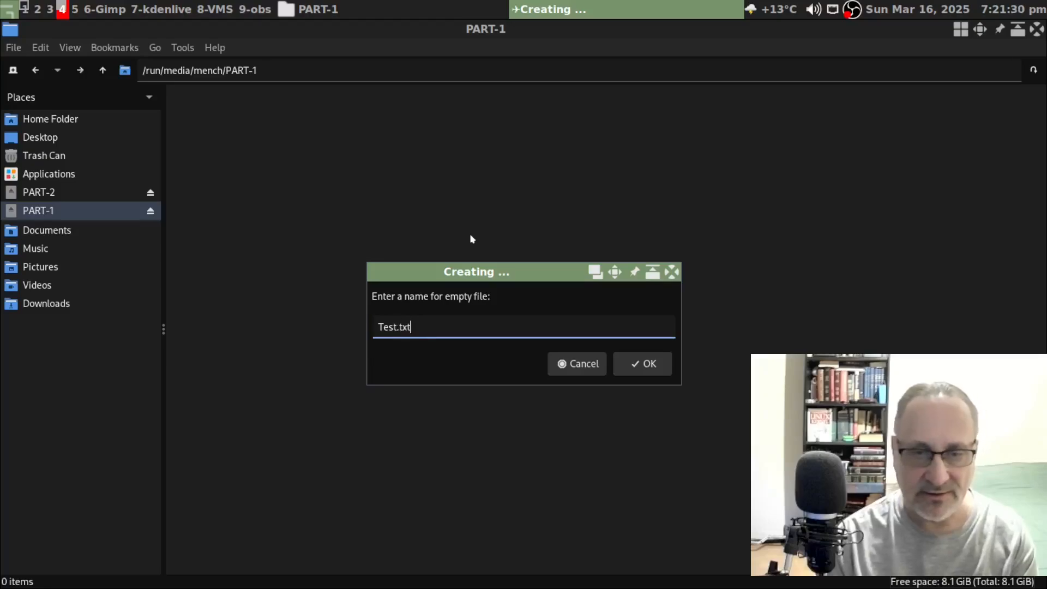
pyautogui.press('Return')
pyautogui.rightClick(202, 112)
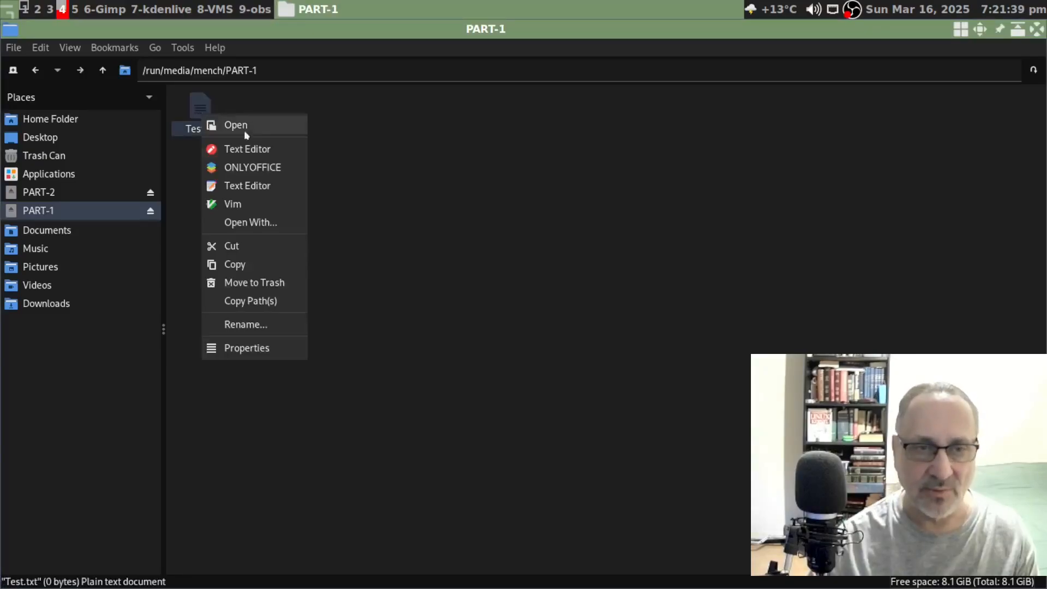
pyautogui.click(265, 146)
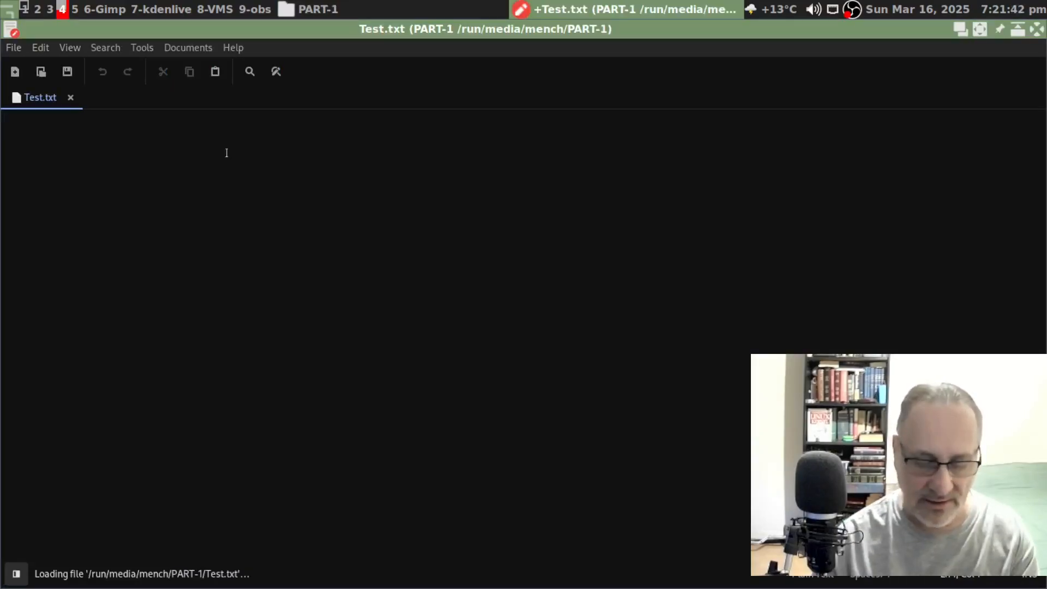
# - Write 'This is a test from partition 1' into Test.txt and close the editor
pyautogui.write('This is a test f')
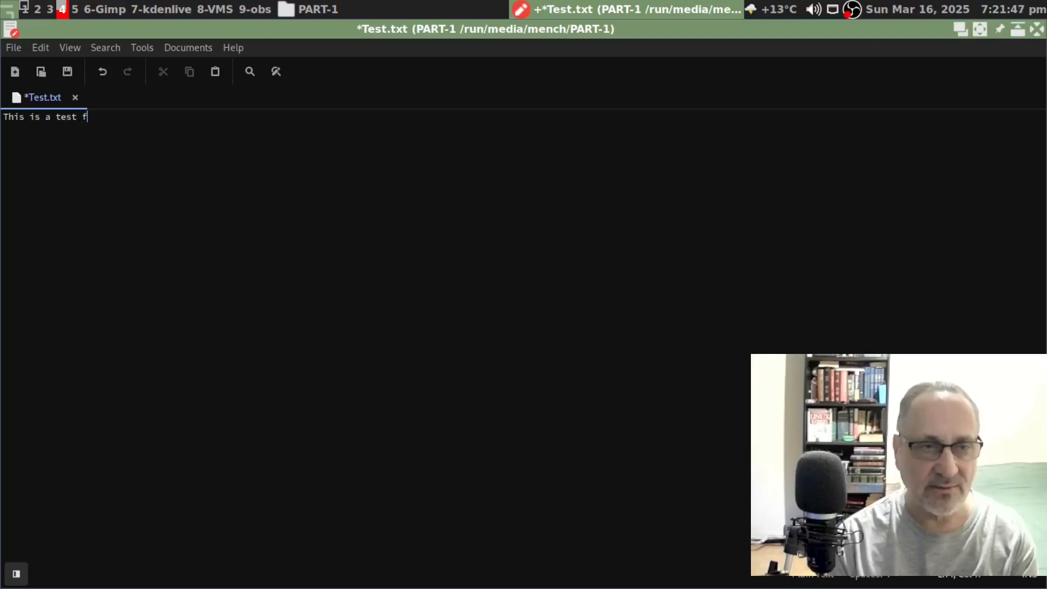
pyautogui.write('rom partition 1')
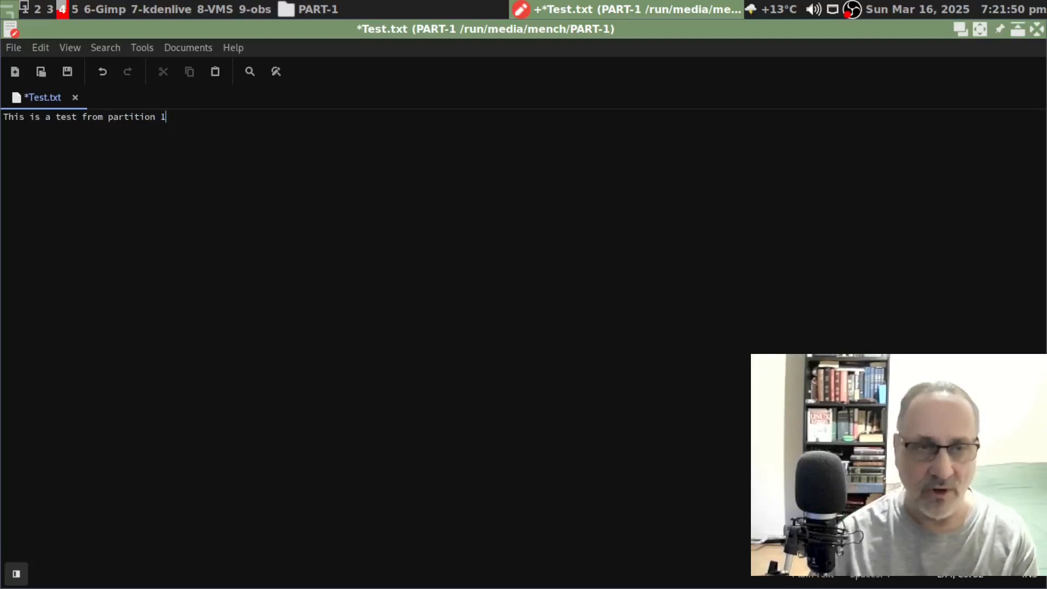
pyautogui.press('Return')
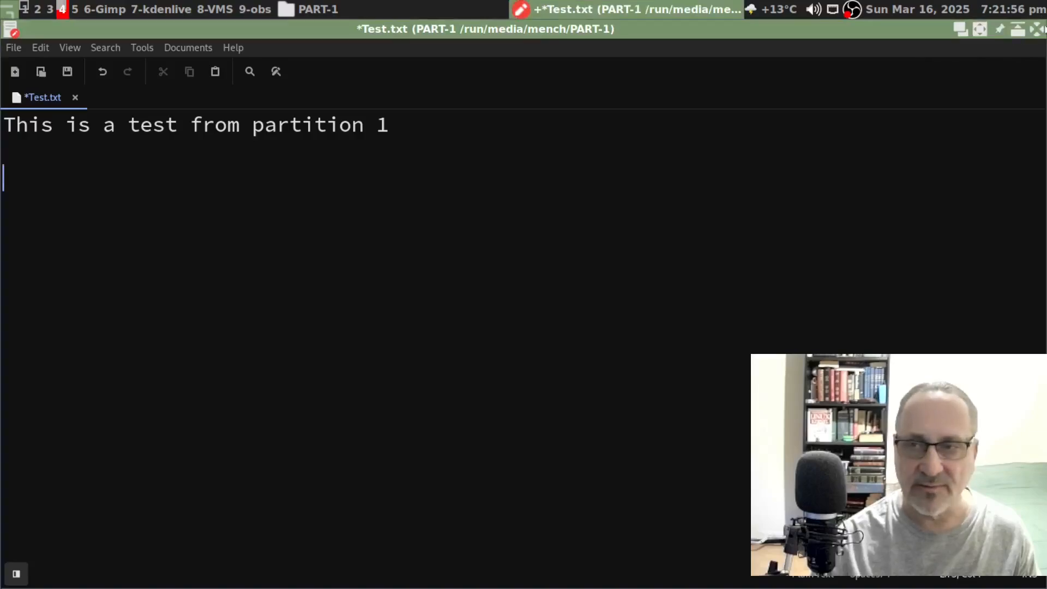
pyautogui.click(1040, 33)
# - Save Test.txt, then reopen it from PART-1 in the Text Editor to verify its text
pyautogui.click(675, 364)
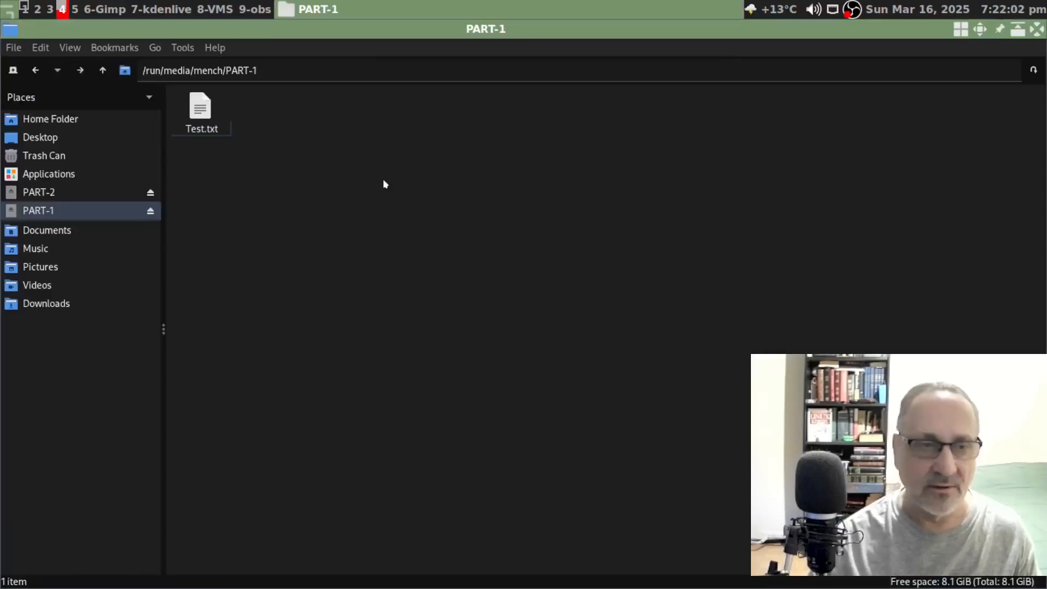
pyautogui.click(41, 194)
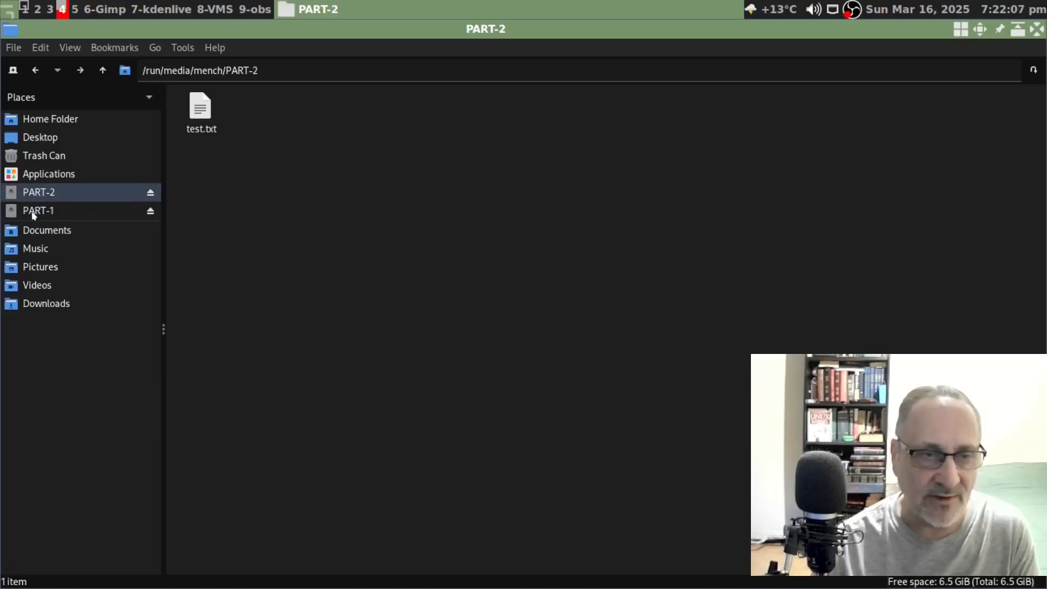
pyautogui.click(35, 210)
pyautogui.click(201, 103)
pyautogui.rightClick(200, 103)
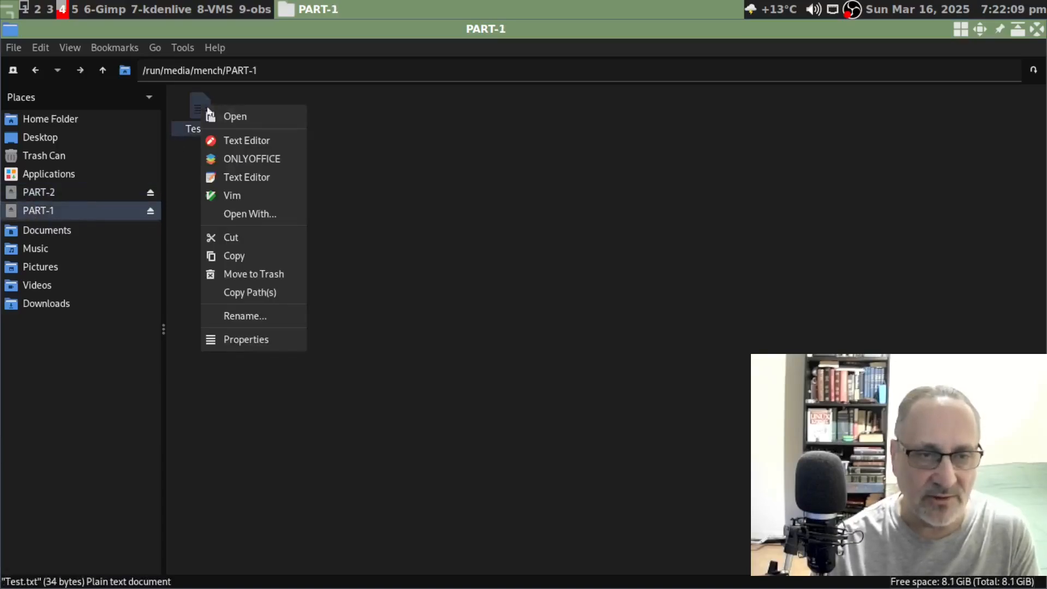
pyautogui.click(259, 143)
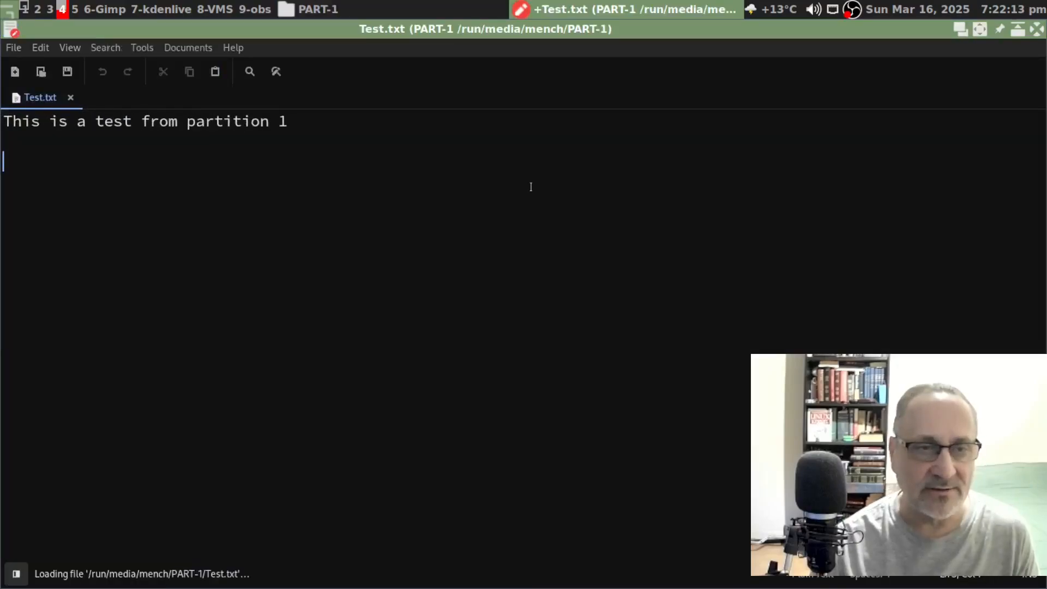
pyautogui.click(1036, 29)
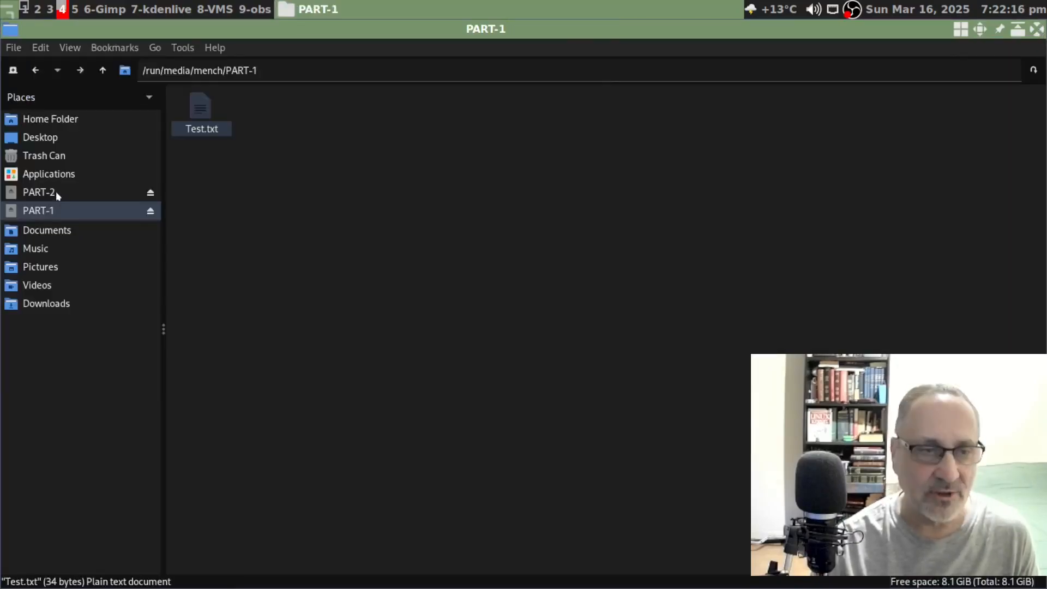
# - Check test.txt on PART-2, close it, and close PCManFM
pyautogui.click(56, 192)
pyautogui.doubleClick(203, 112)
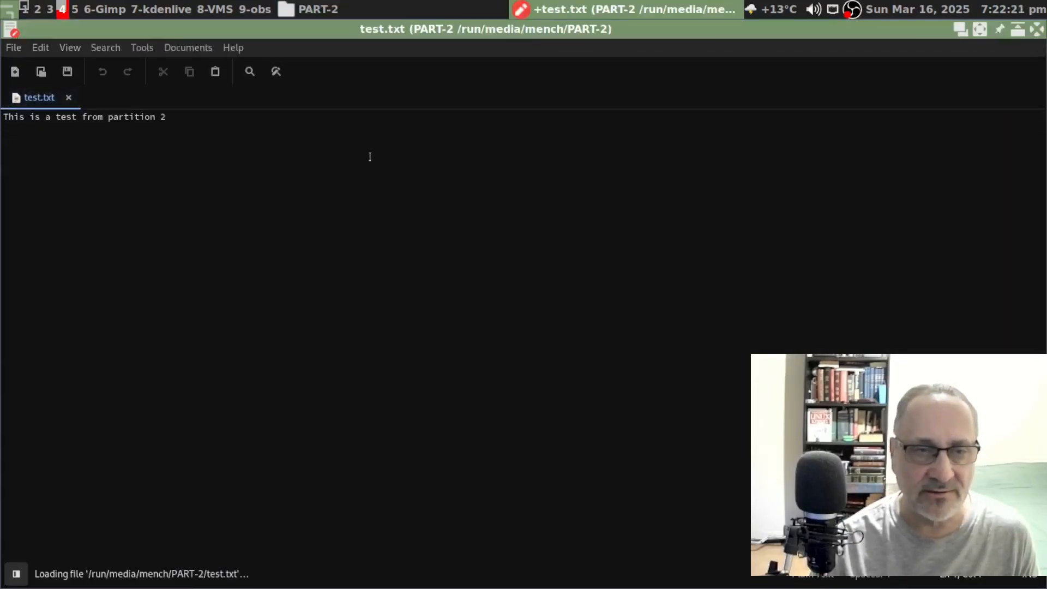
pyautogui.scroll(6, 417, 167)
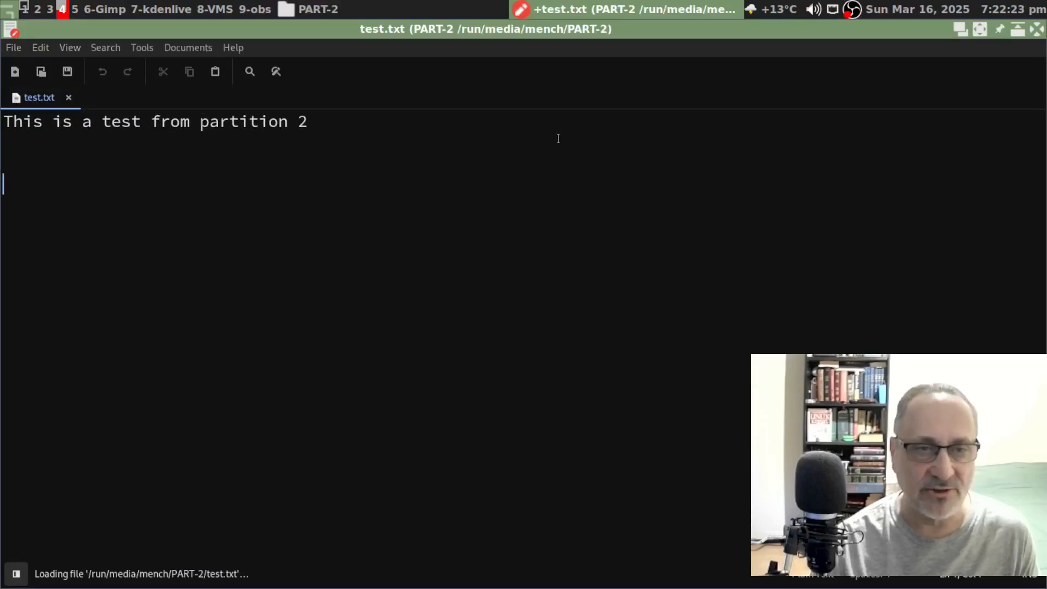
pyautogui.click(1036, 31)
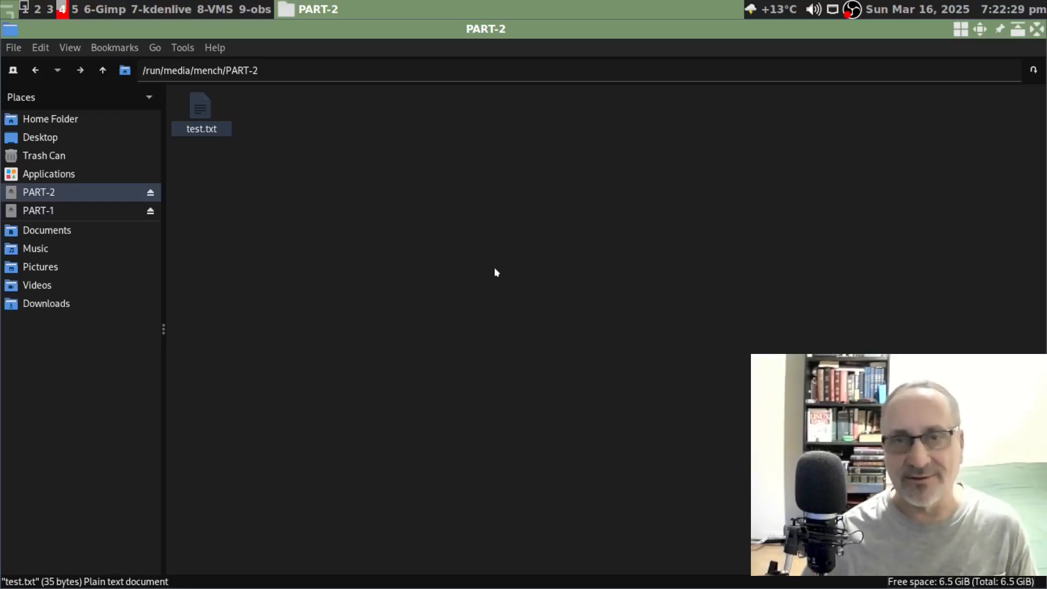
pyautogui.hotkey('ctrl', 'w')
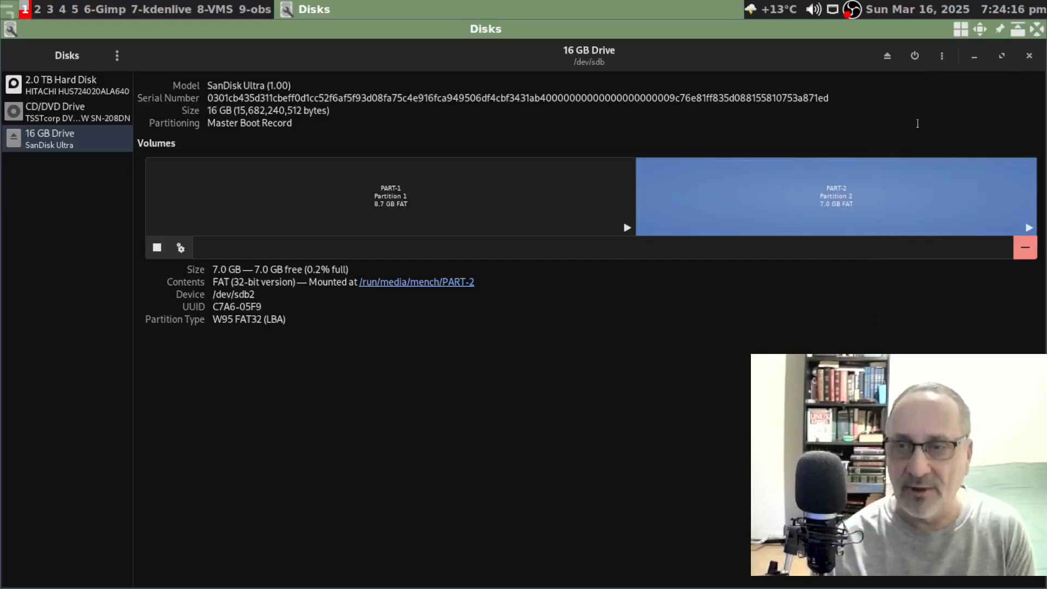
# - Format the entire 16 GB drive with Format Disk, confirming the data-wipe warning
pyautogui.click(941, 55)
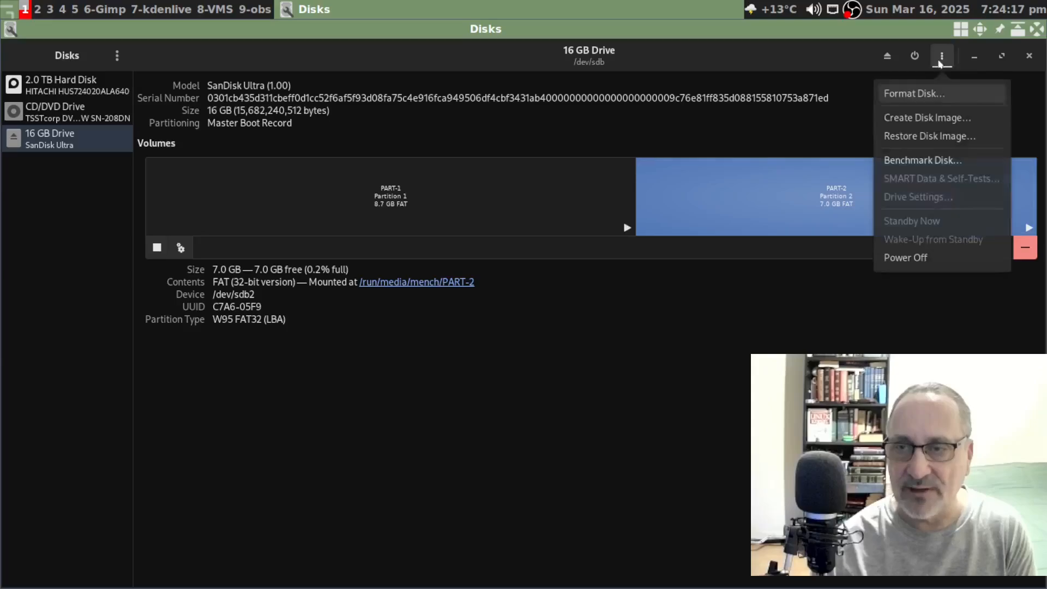
pyautogui.click(921, 93)
pyautogui.click(657, 369)
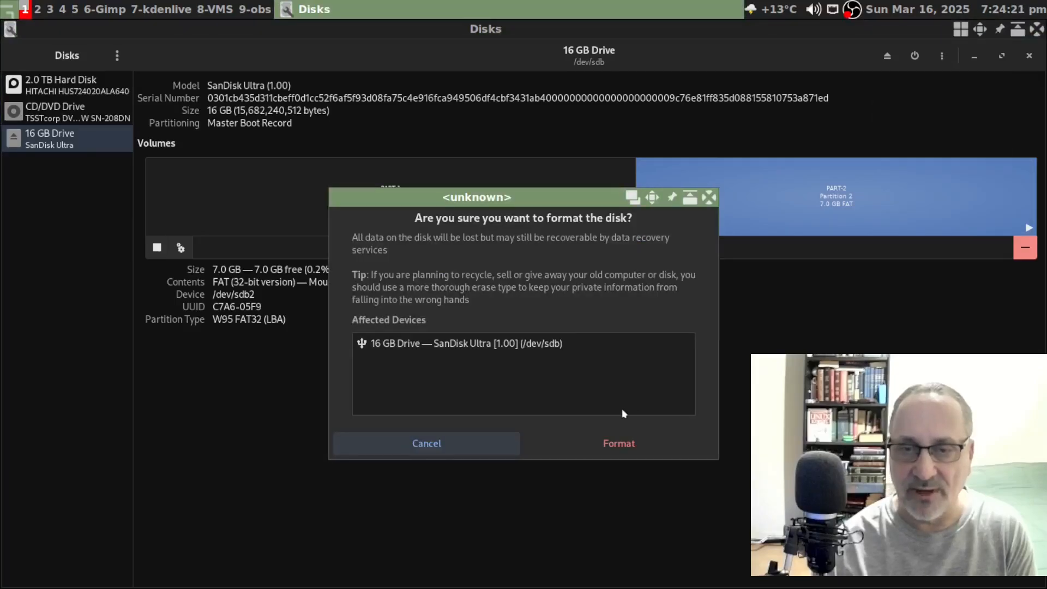
pyautogui.click(652, 442)
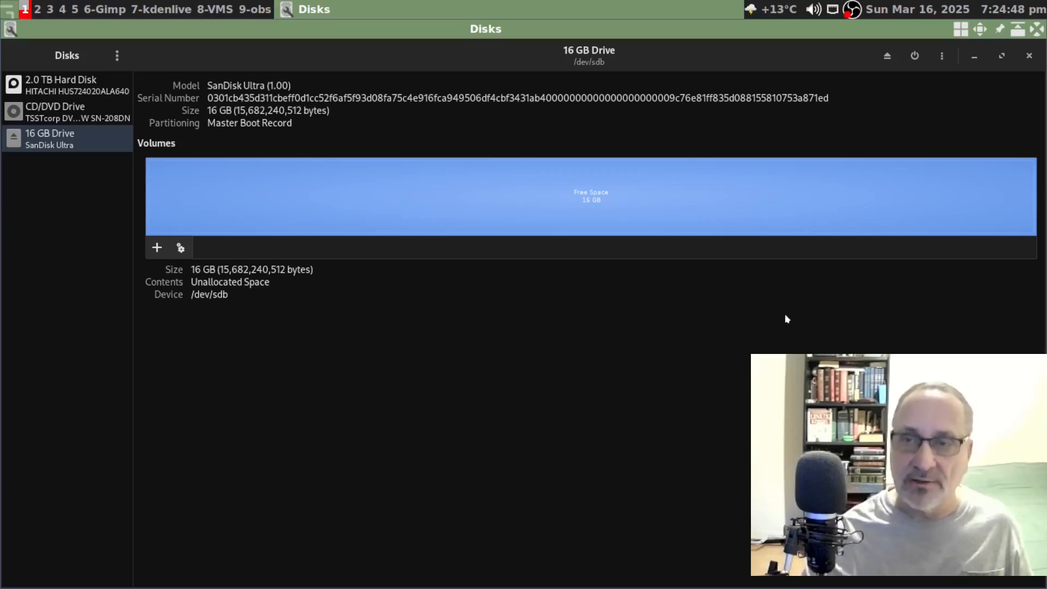
pyautogui.click(949, 62)
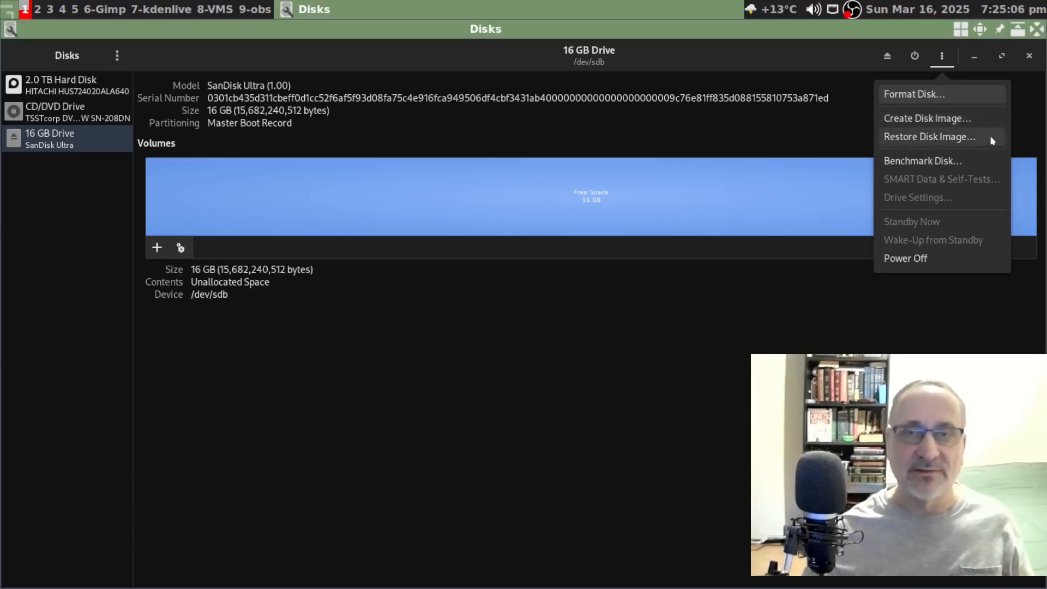
# - Select debian-12.9.0-amd64-netinst.iso as the image in Restore Disk Image
pyautogui.click(951, 139)
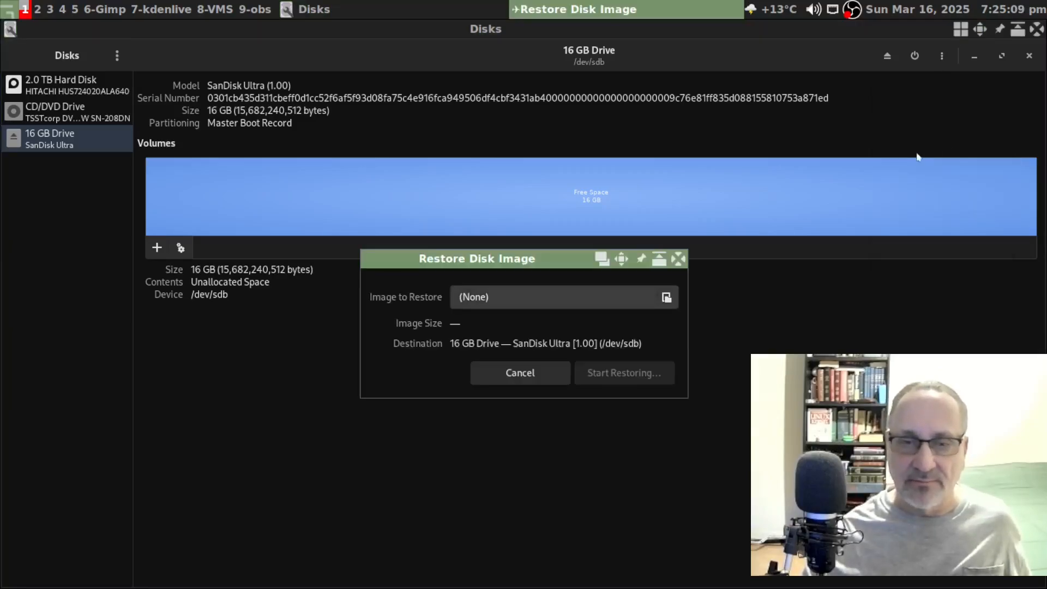
pyautogui.click(665, 298)
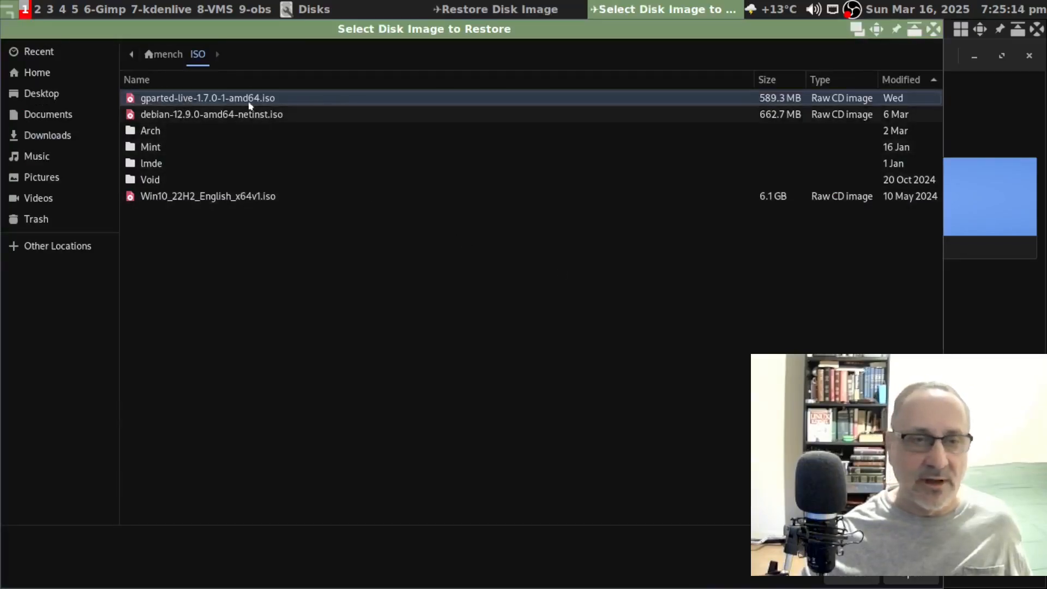
pyautogui.click(184, 115)
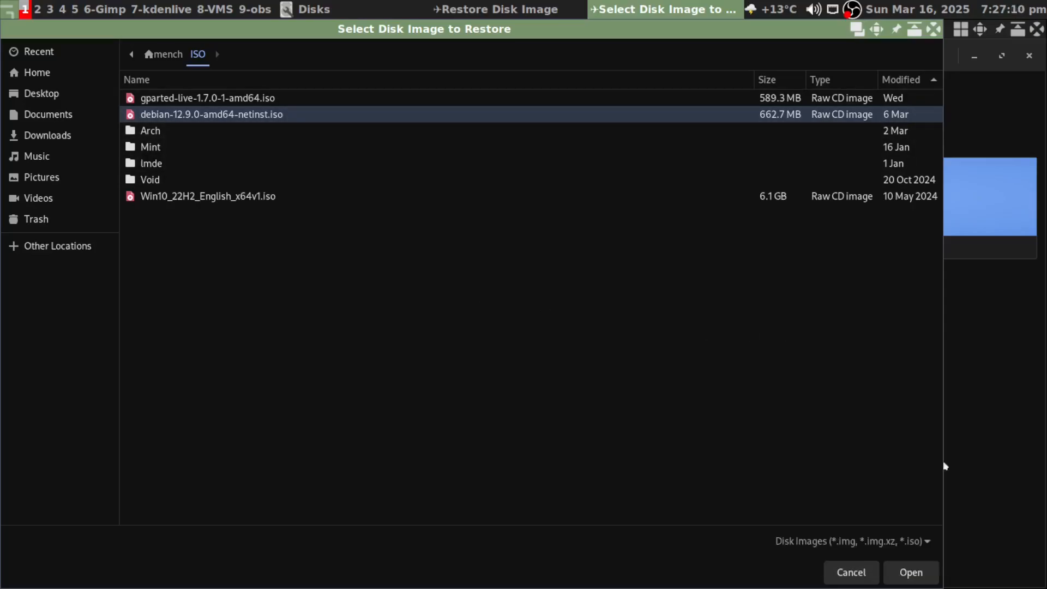
pyautogui.click(915, 573)
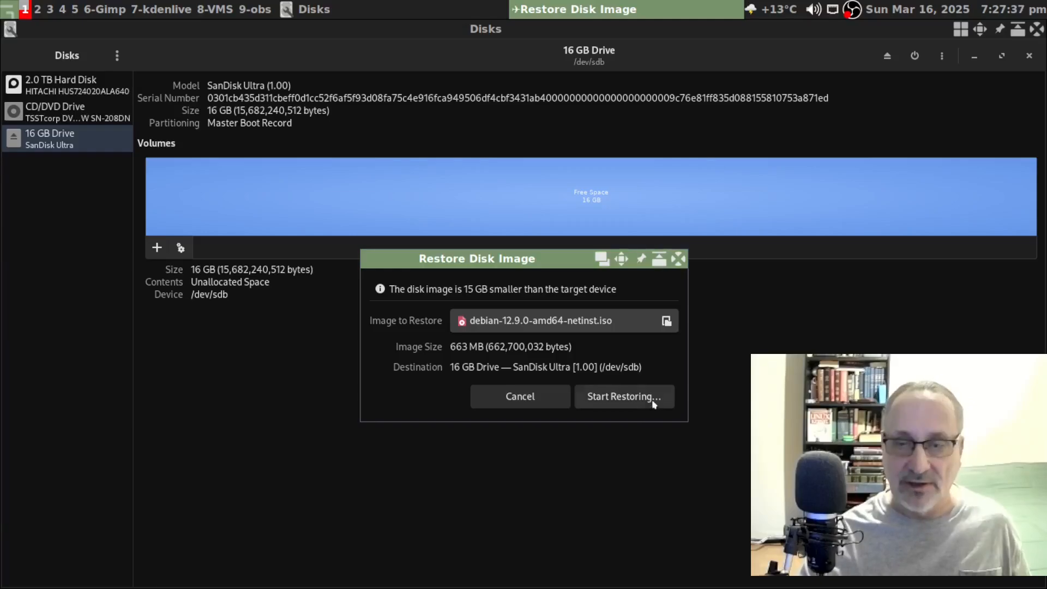
# - Restore the Debian netinst ISO onto the 16 GB drive, confirming the overwrite, then move to workspace 5
pyautogui.click(623, 397)
pyautogui.click(293, 212)
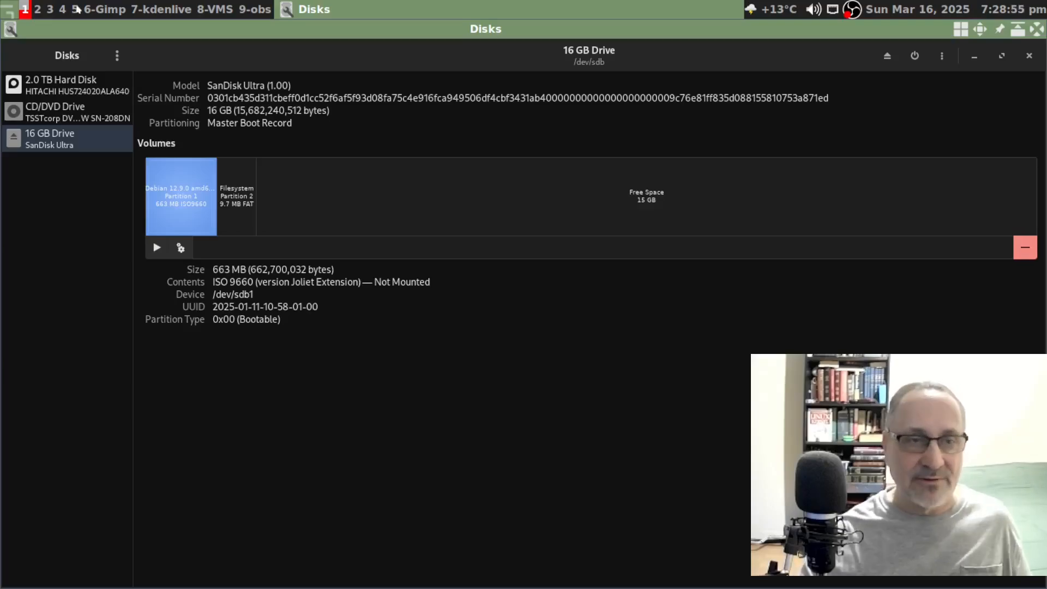
pyautogui.press('super+5')
# - Launch PCManFM from the desktop menu and mount the Debian 12.9.0 volume under Places
pyautogui.rightClick(227, 85)
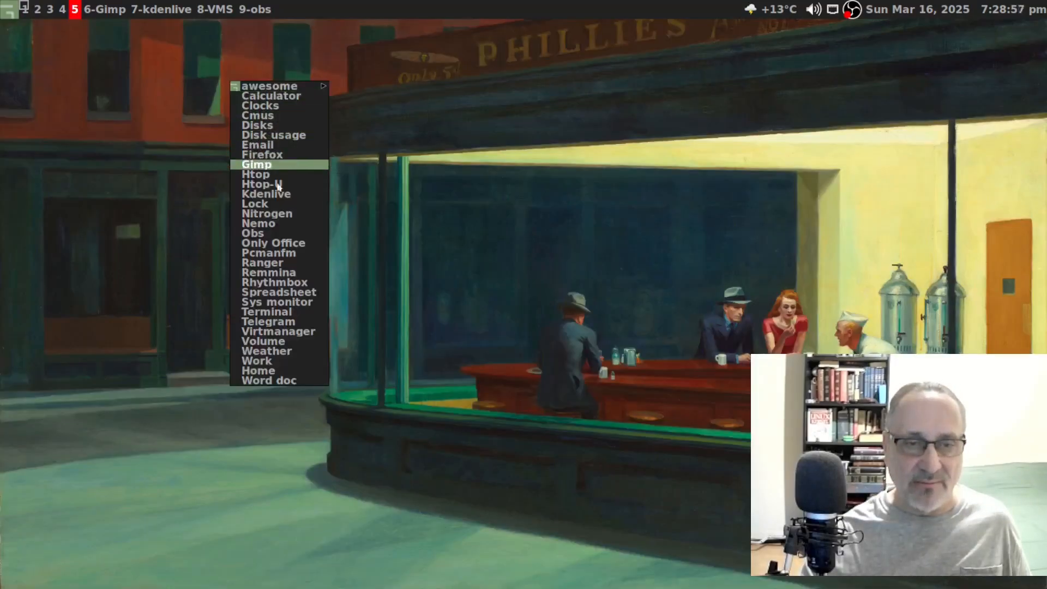
pyautogui.click(290, 253)
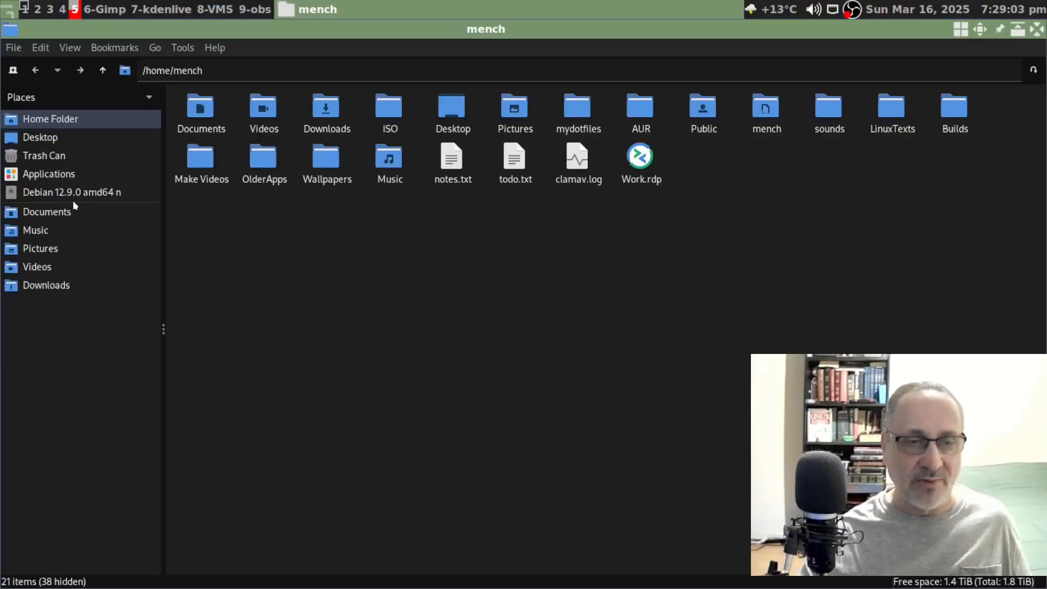
pyautogui.click(102, 194)
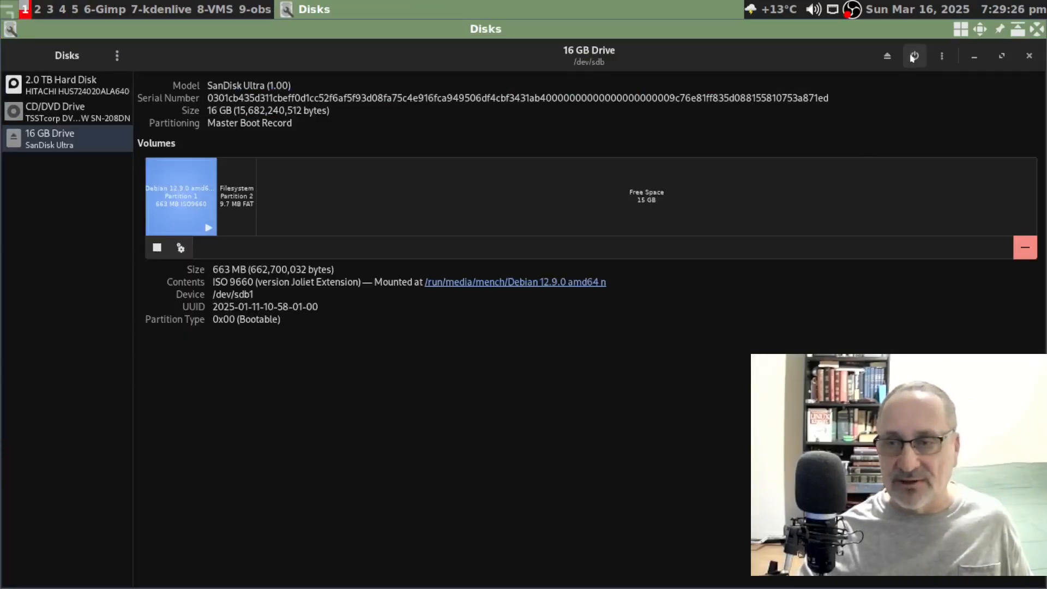
# - Power off the 16 GB USB drive from its header bar in Disks
pyautogui.click(913, 56)
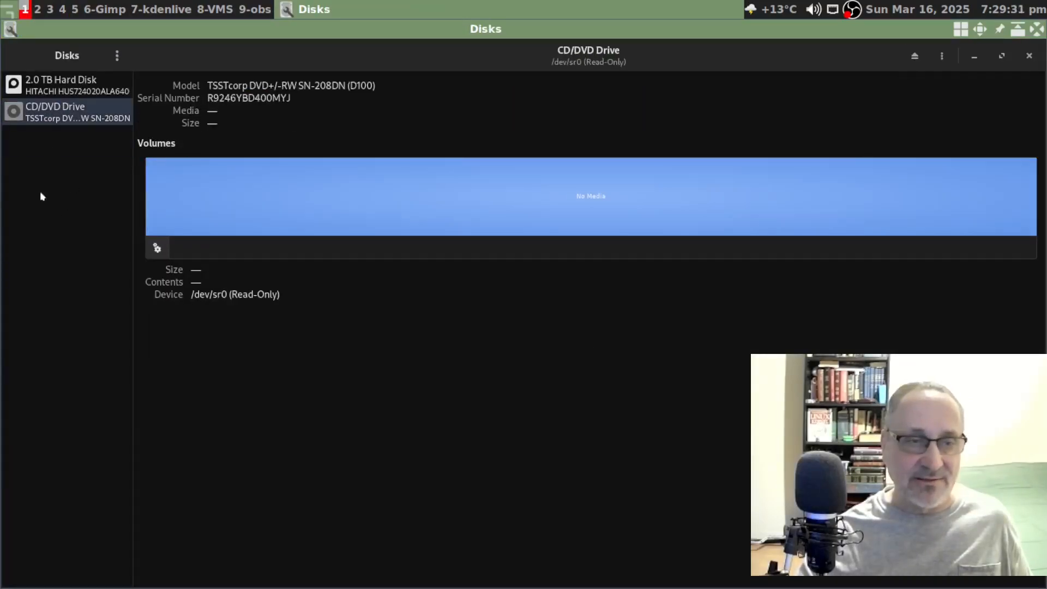